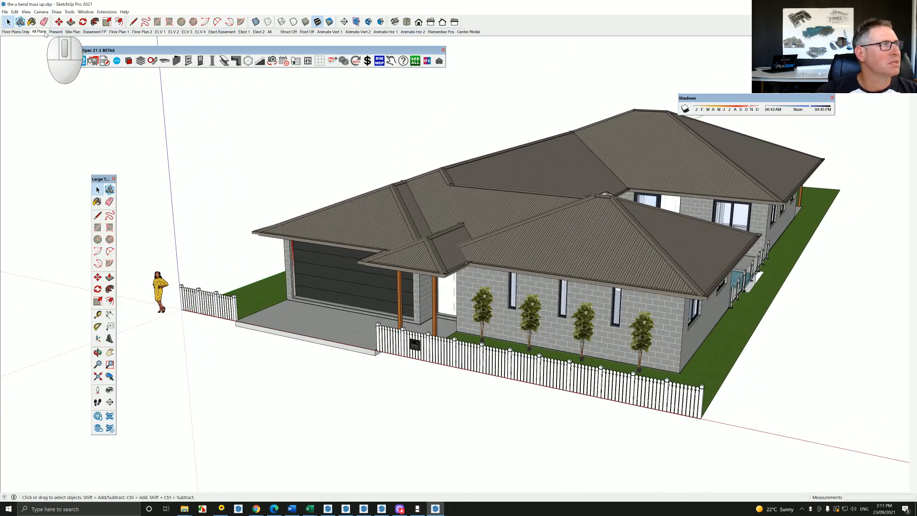
Generate the Framing scene set in Colour style with the Scene Tool, without overwriting the existing scenes
click(272, 61)
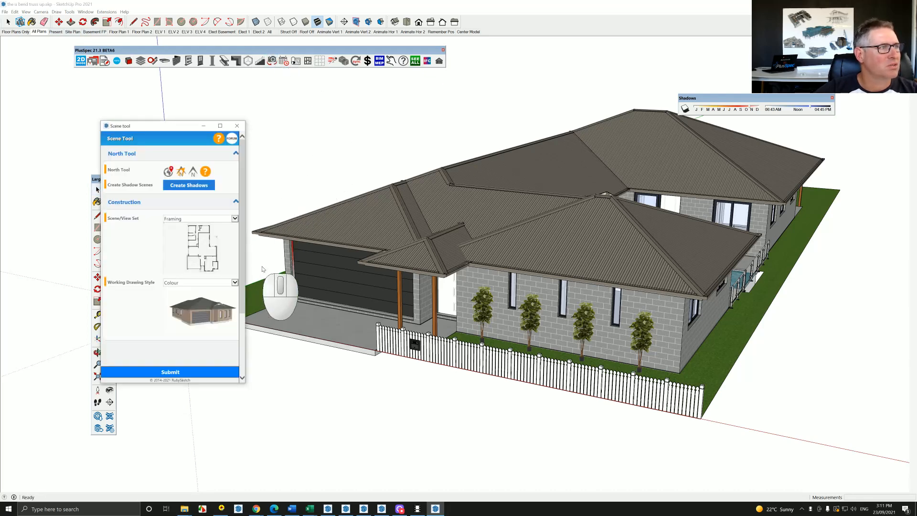
click(185, 372)
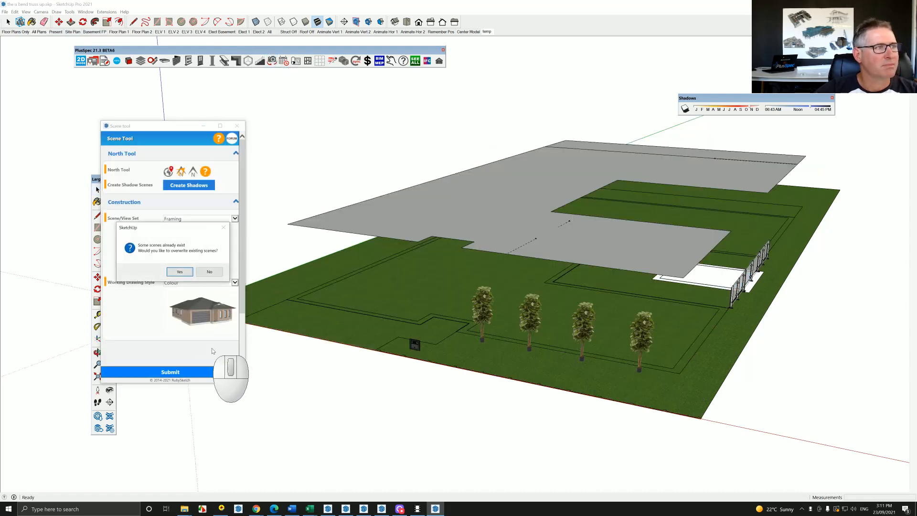
click(209, 271)
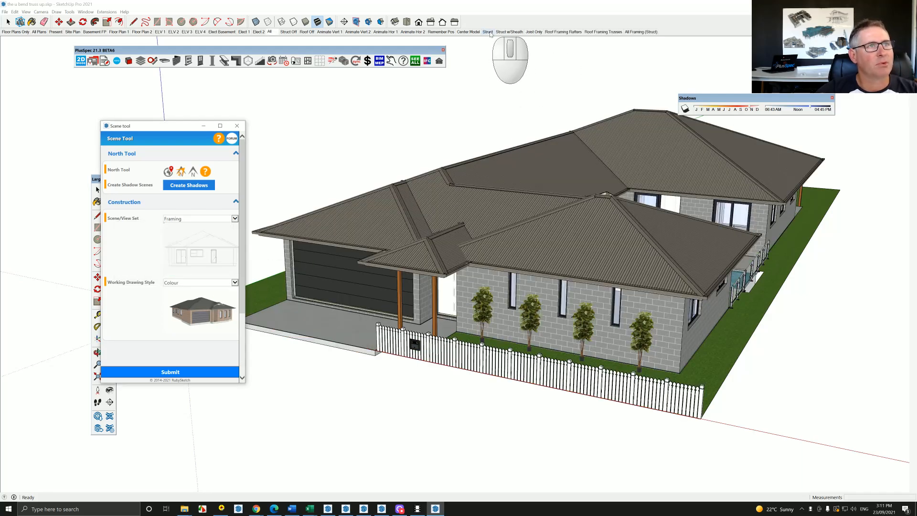
Show the Struct scene, inspect the wall framing and roof trusses from several sides, and close the Scene Tool
click(488, 32)
middle_drag(536, 210, 346, 256)
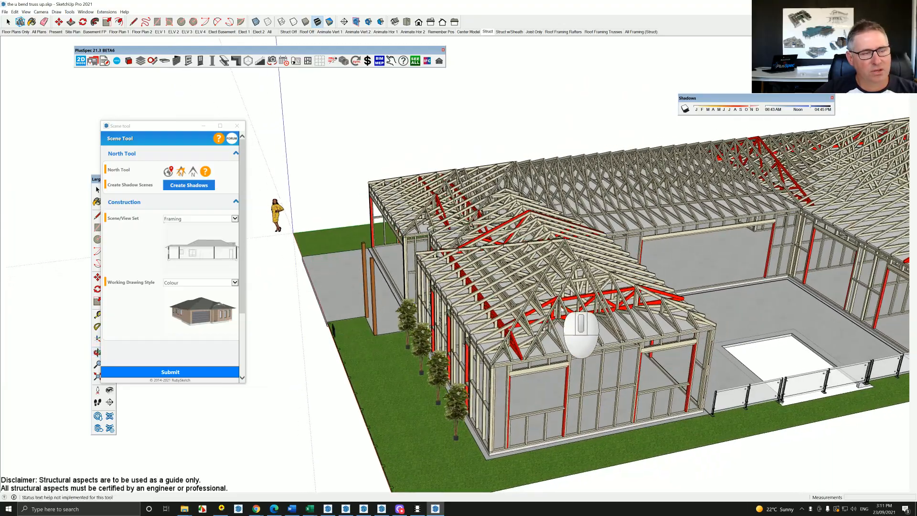
mouse_move(561, 309)
middle_down()
mouse_move(464, 289)
mouse_move(468, 321)
middle_up()
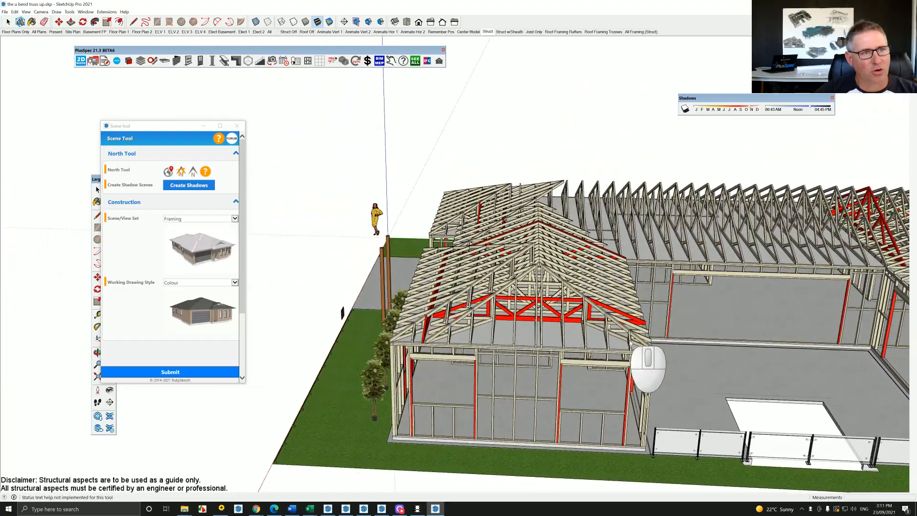
middle_drag(490, 268, 802, 229)
click(237, 125)
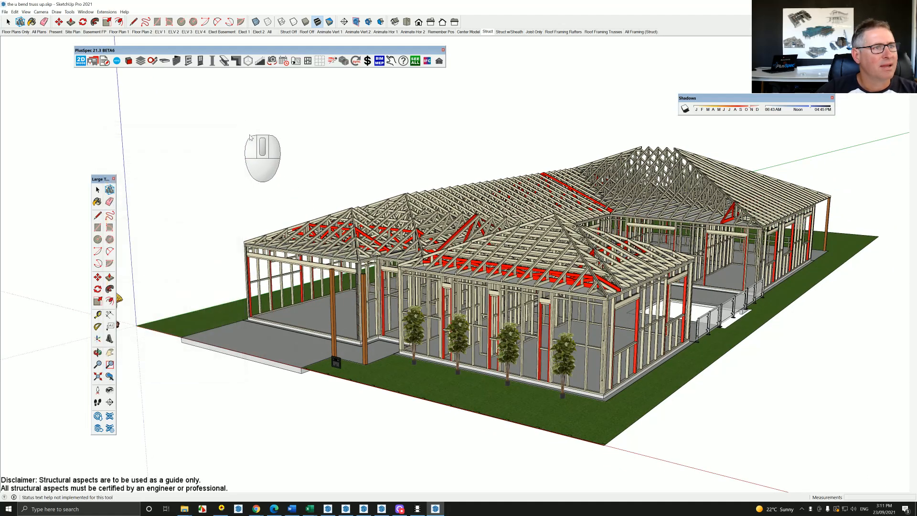
middle_drag(473, 269, 536, 248)
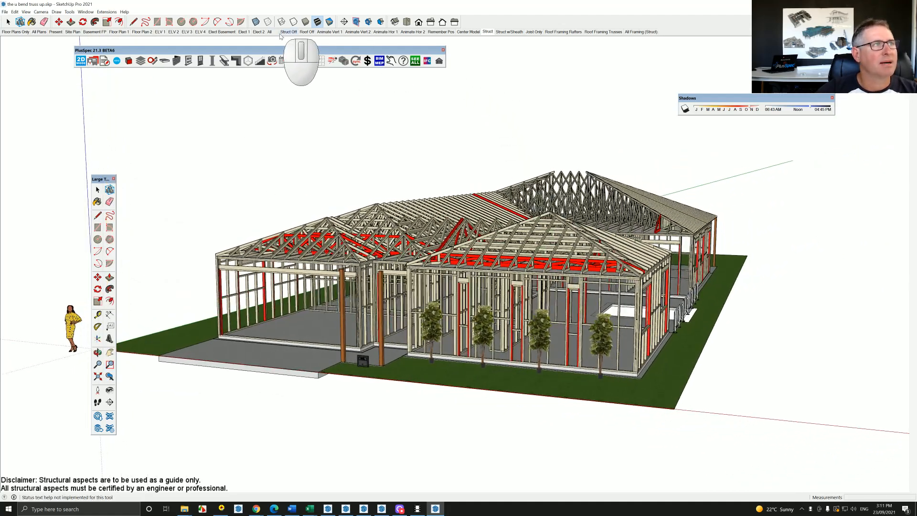
Show the All scene and examine the roof ridges and the open junction above the front wing's hip
click(270, 32)
mouse_move(531, 255)
middle_down()
mouse_move(569, 250)
mouse_move(382, 292)
mouse_move(435, 263)
mouse_move(535, 267)
mouse_move(442, 310)
middle_up()
scroll(388, 278, up, 5)
scroll(495, 261, down, 3)
scroll(484, 271, up, 3)
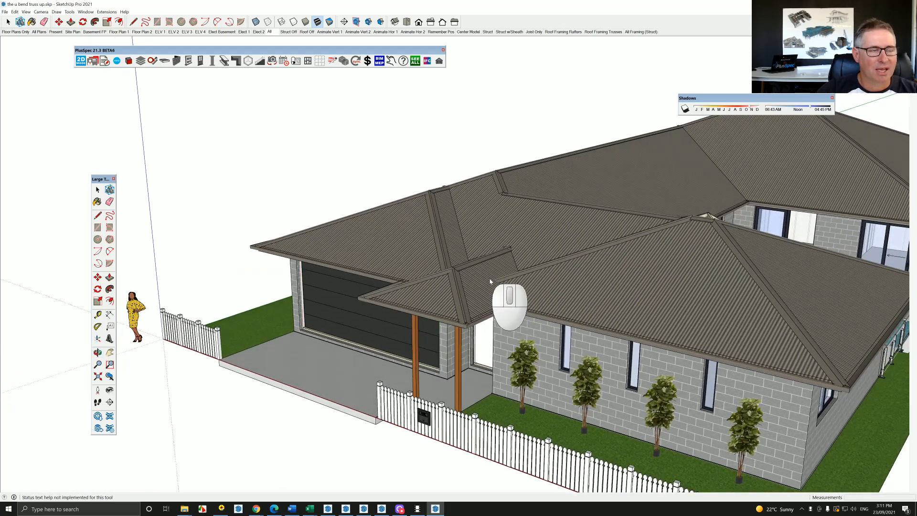
mouse_move(635, 289)
middle_down()
mouse_move(511, 270)
mouse_move(426, 283)
mouse_move(564, 284)
middle_up()
mouse_move(573, 237)
middle_down()
mouse_move(583, 261)
mouse_move(631, 230)
middle_up()
scroll(566, 211, up, 5)
scroll(562, 212, up, 8)
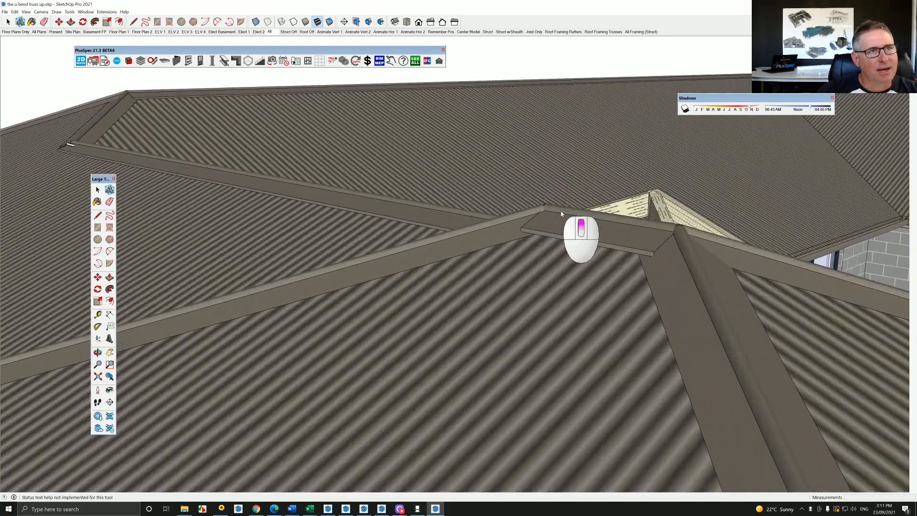
middle_drag(569, 213, 597, 219)
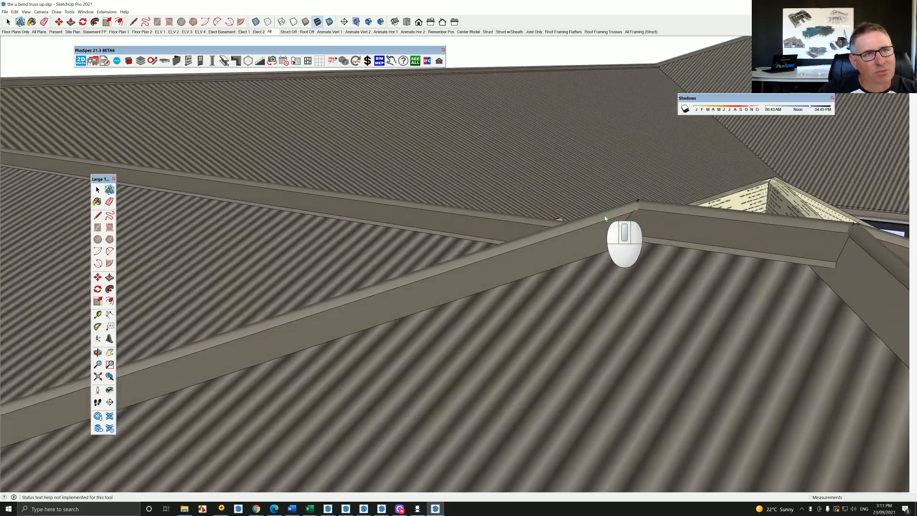
scroll(776, 240, down, 10)
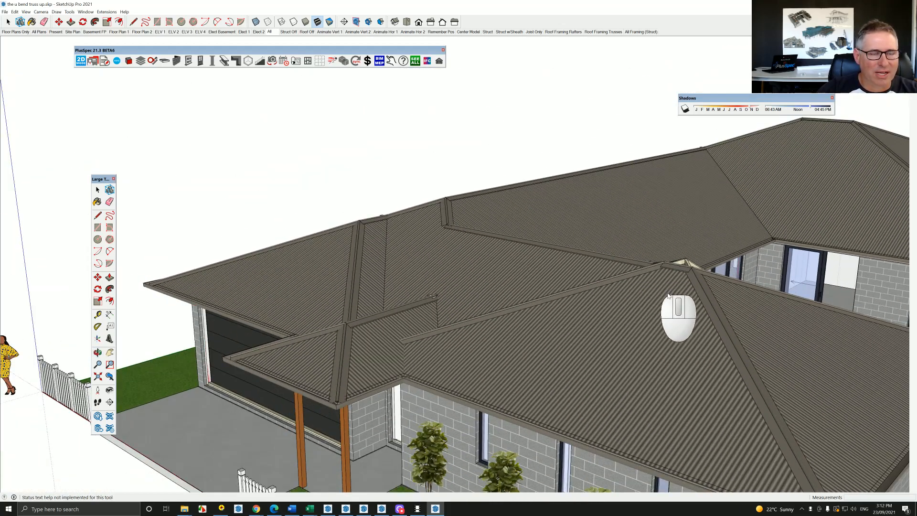
middle_drag(664, 294, 545, 277)
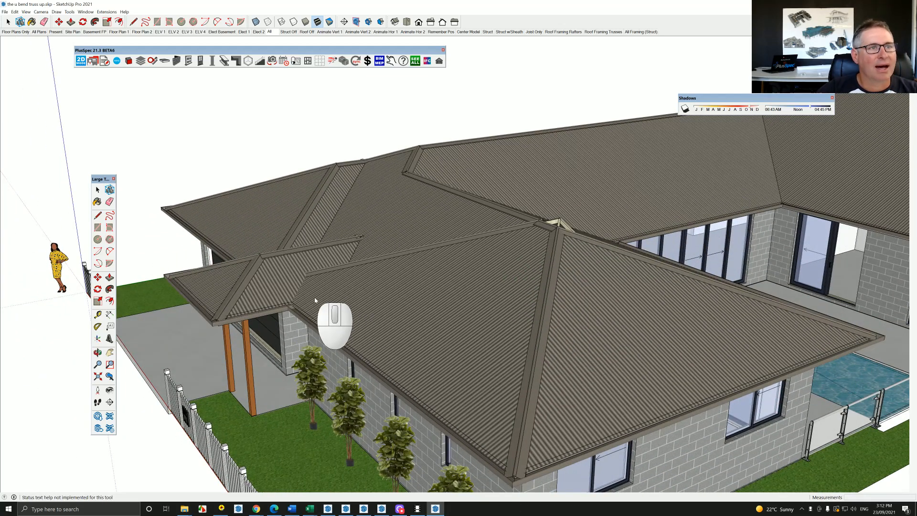
In the Struct scene, open the roof truss group and delete both truss sections over the front wing beside the trees
click(487, 32)
middle_drag(575, 325, 457, 279)
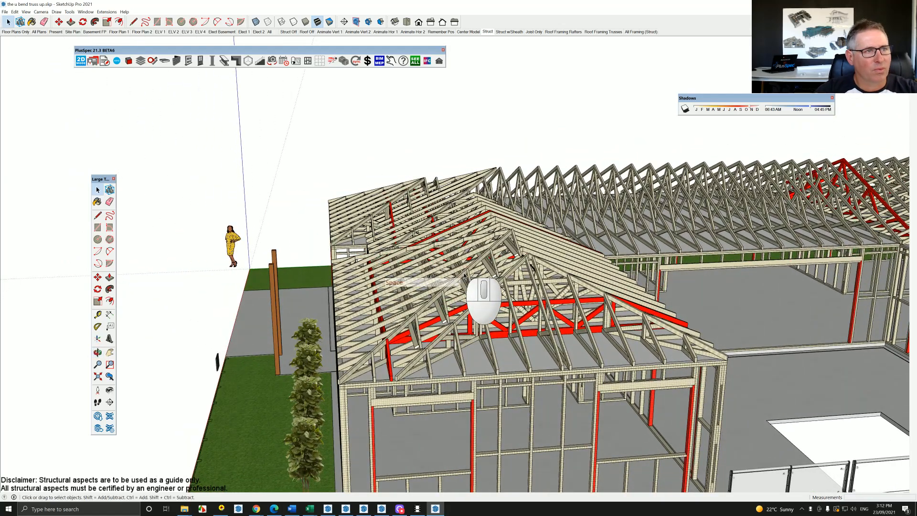
click(464, 275)
double_click(464, 275)
click(464, 275)
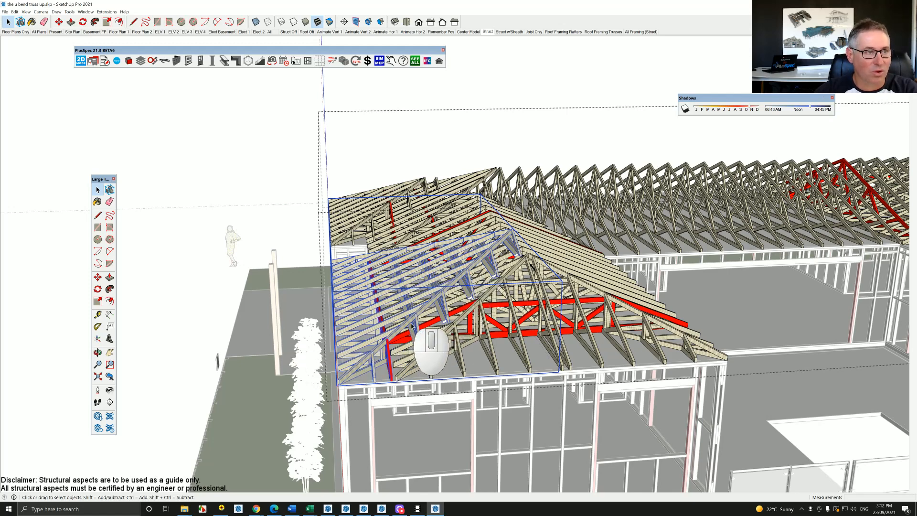
key(Delete)
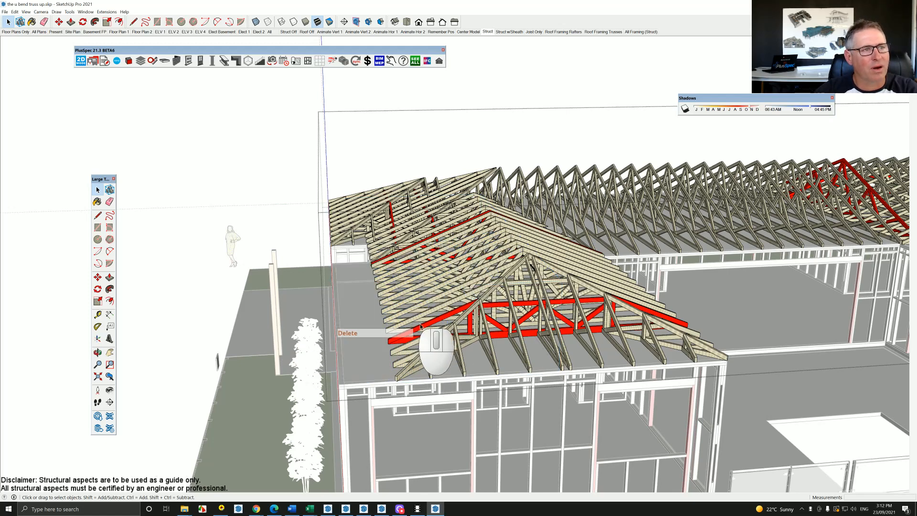
click(481, 304)
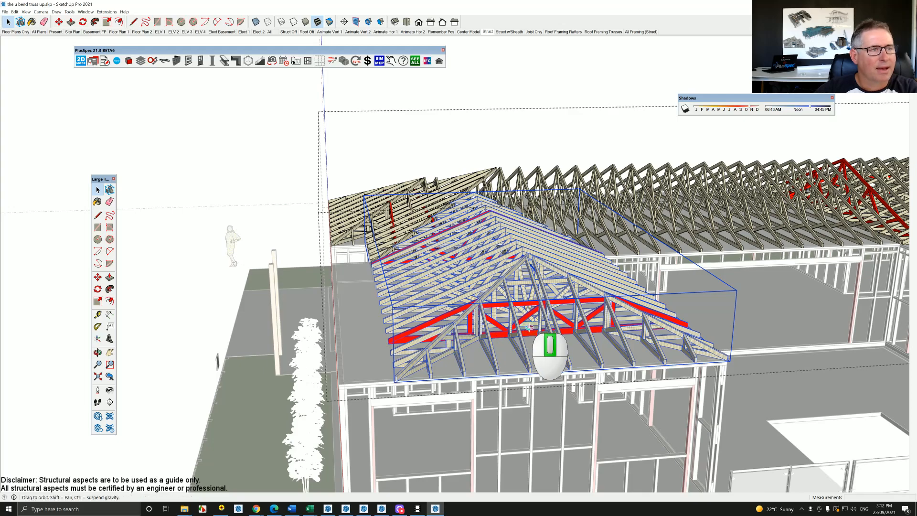
middle_drag(529, 320, 593, 358)
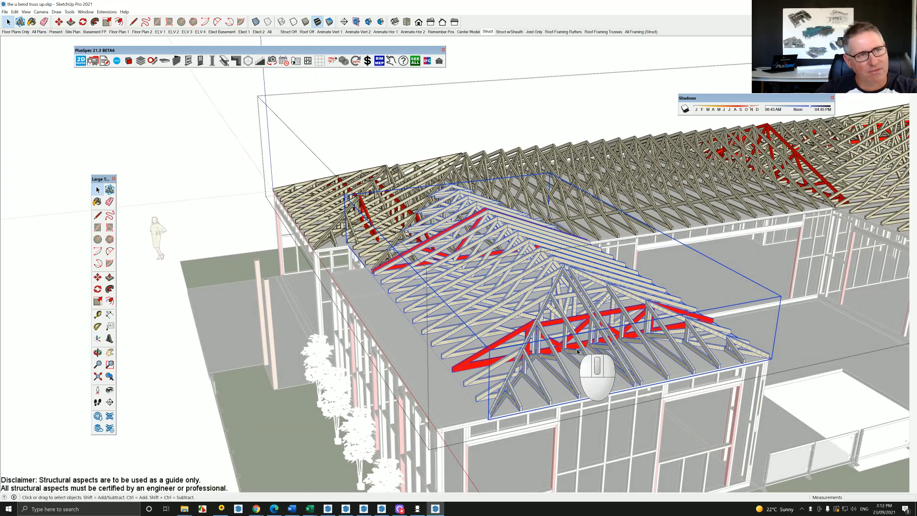
key(Delete)
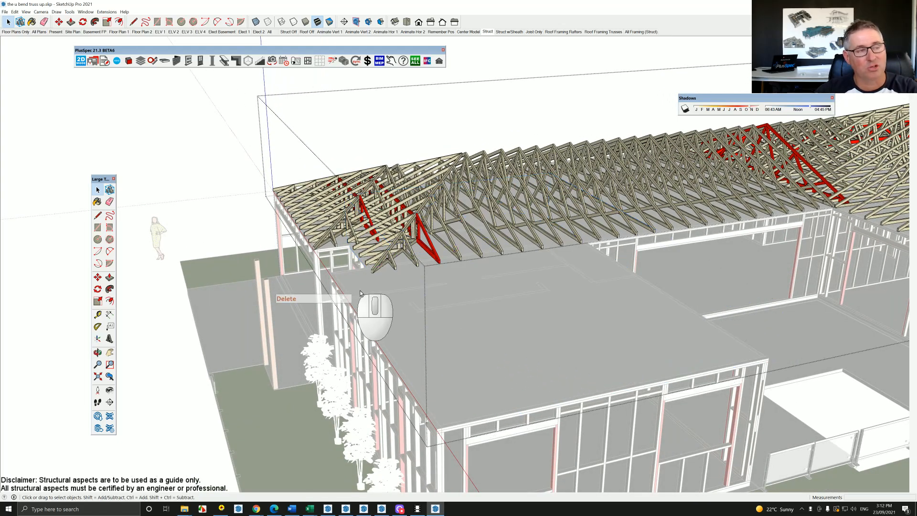
Delete the truss sections over the garage and along the house's long middle part, and leave the group
mouse_move(353, 280)
middle_down()
mouse_move(475, 252)
mouse_move(516, 258)
mouse_move(527, 273)
mouse_move(553, 263)
mouse_move(605, 286)
mouse_move(587, 278)
mouse_move(514, 283)
mouse_move(441, 321)
mouse_move(318, 256)
middle_up()
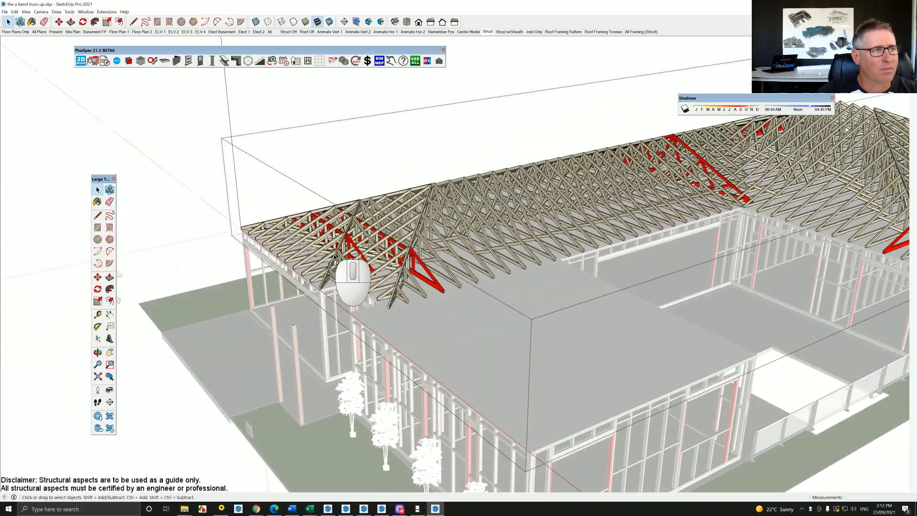
click(335, 258)
key(Delete)
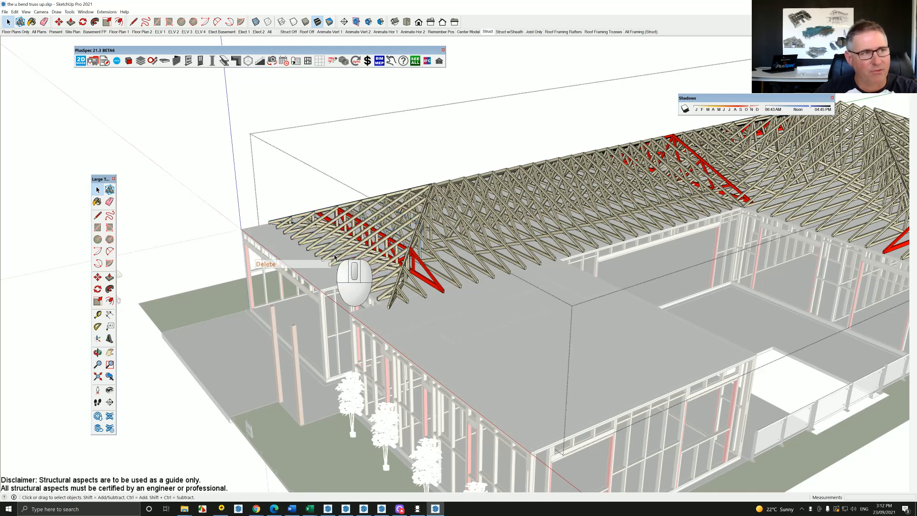
click(411, 245)
key(Delete)
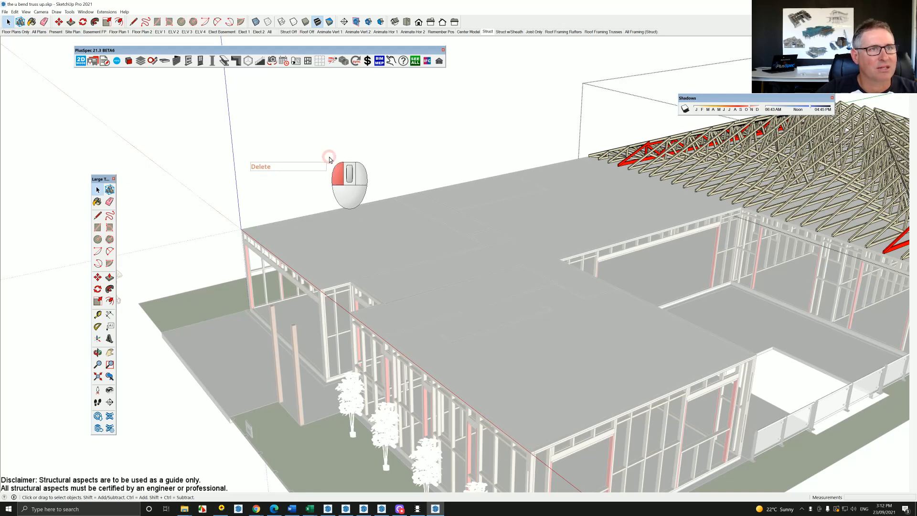
Compare the bare front framing with the finished roof over the entry in the All scene, and return to the Struct scene
scroll(329, 159, down, 8)
middle_drag(377, 301, 611, 366)
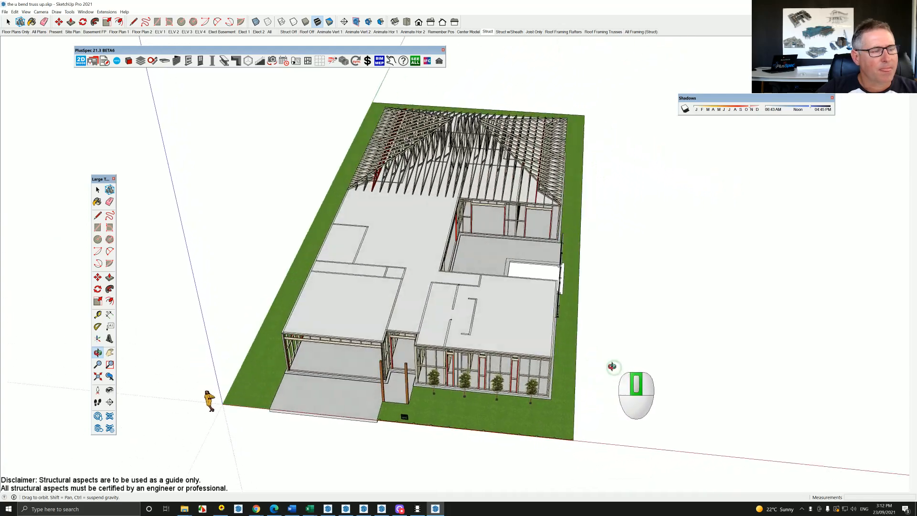
scroll(400, 331, up, 6)
middle_drag(417, 342, 534, 314)
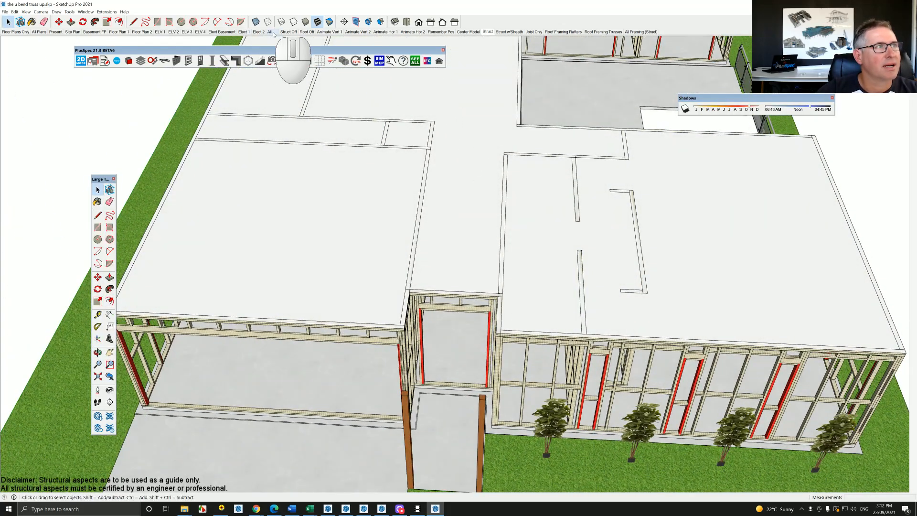
click(271, 32)
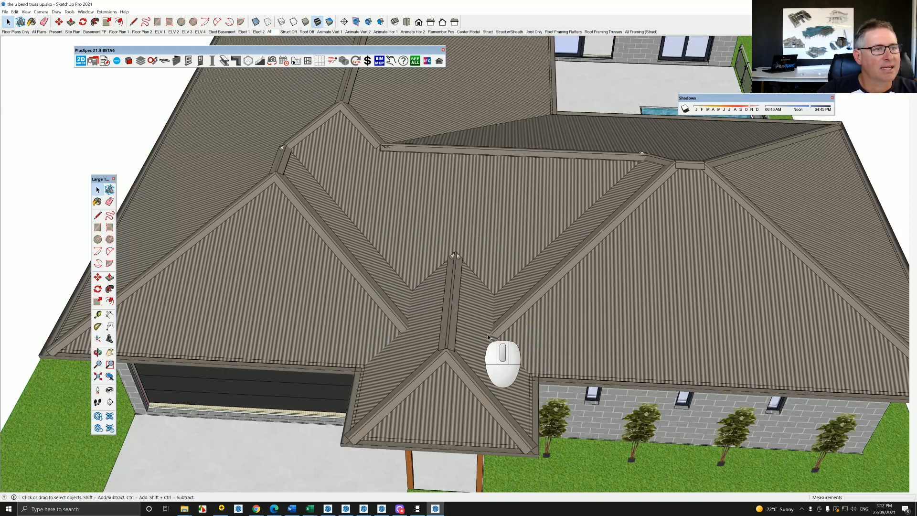
middle_drag(488, 337, 463, 234)
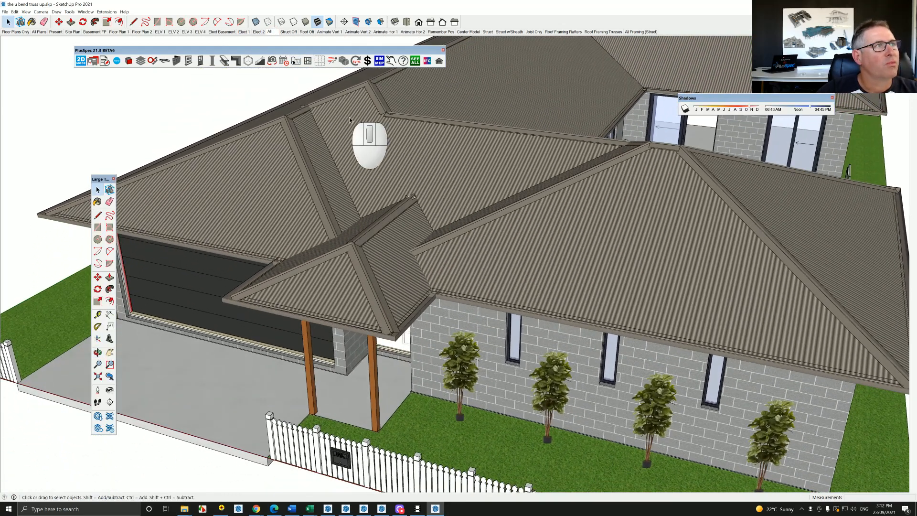
click(487, 32)
middle_drag(434, 261, 414, 275)
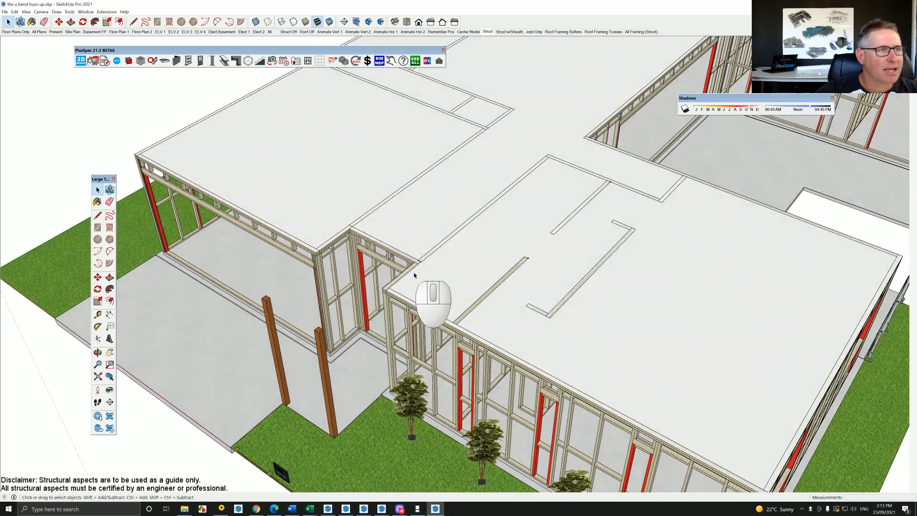
Extend the top face over the entry recess with an 1800 × 1000 mm rectangle and erase the edge dividing them
click(456, 262)
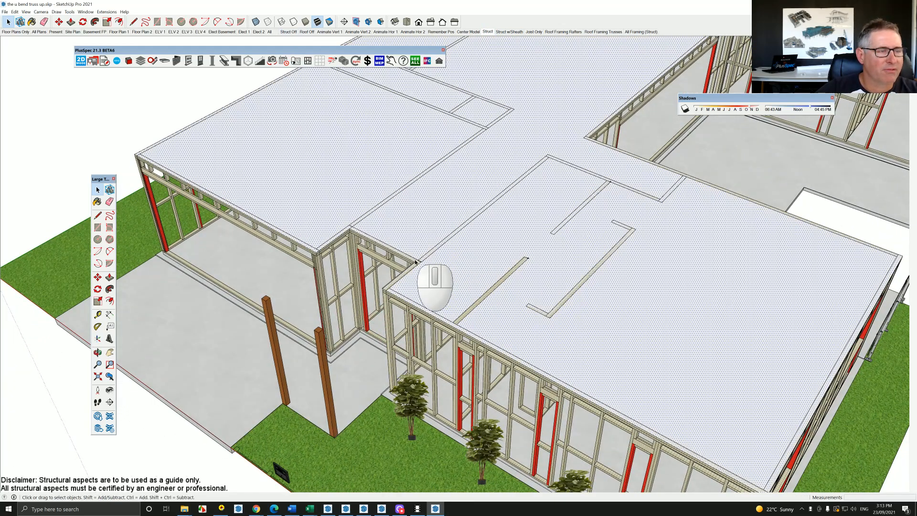
scroll(412, 275, up, 2)
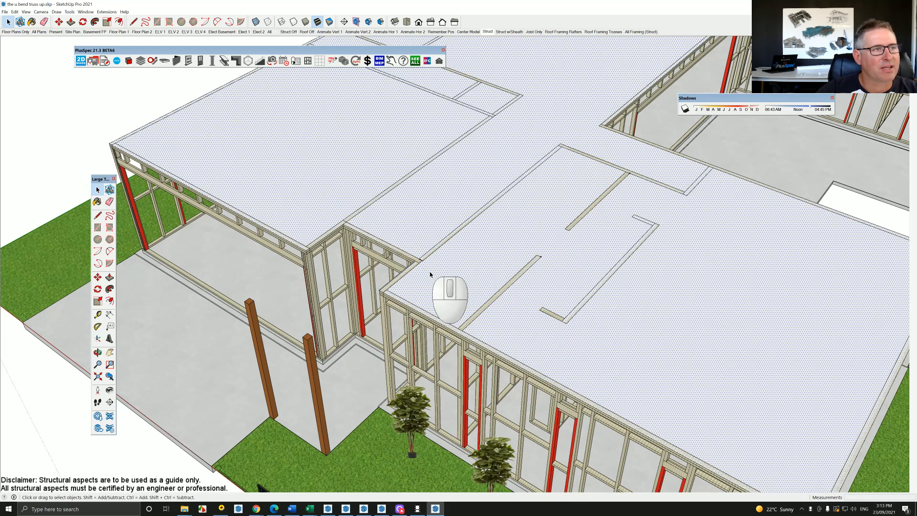
shift+middle_drag(430, 275, 470, 265)
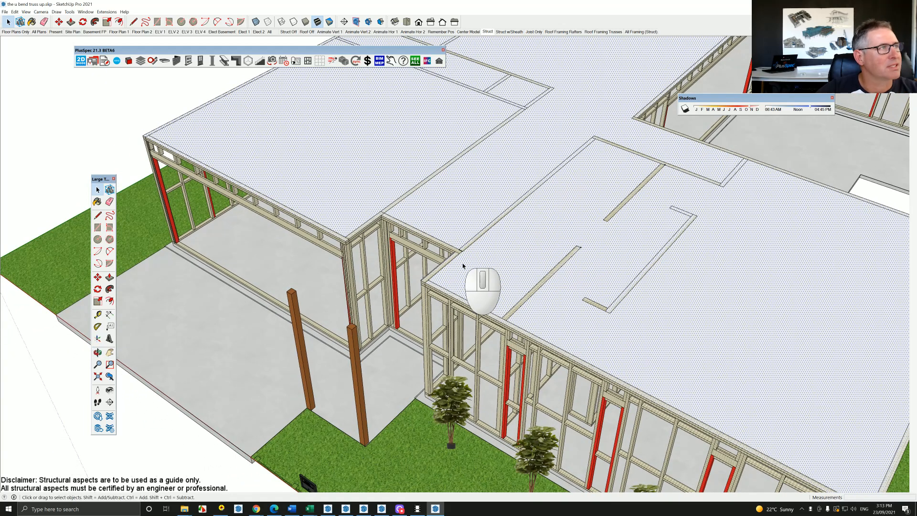
click(157, 23)
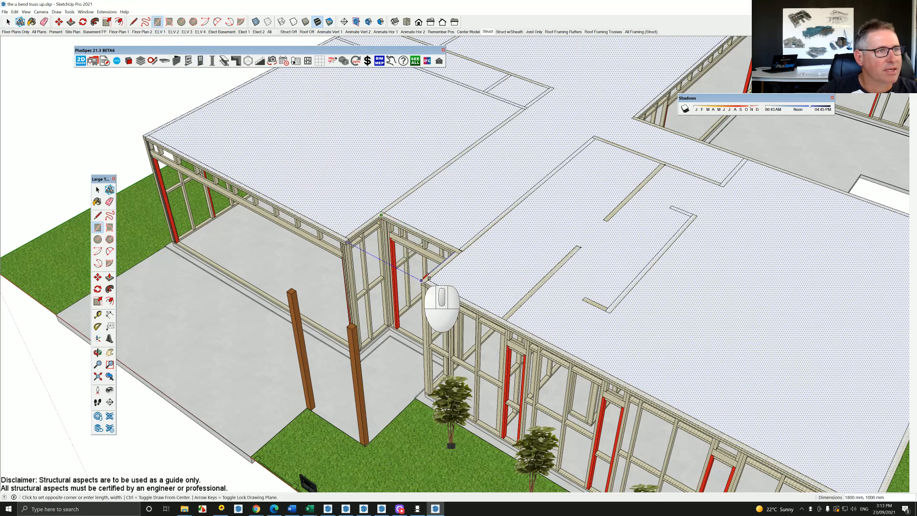
click(421, 281)
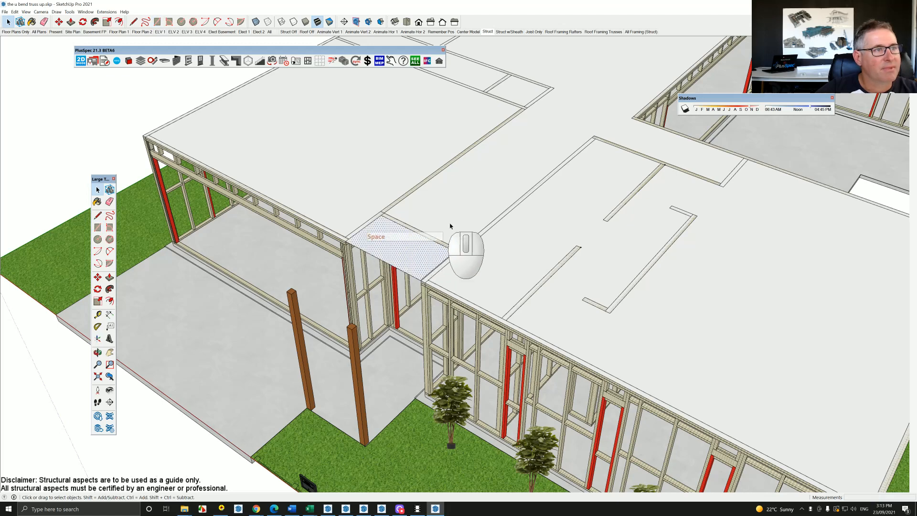
key(space)
click(423, 251)
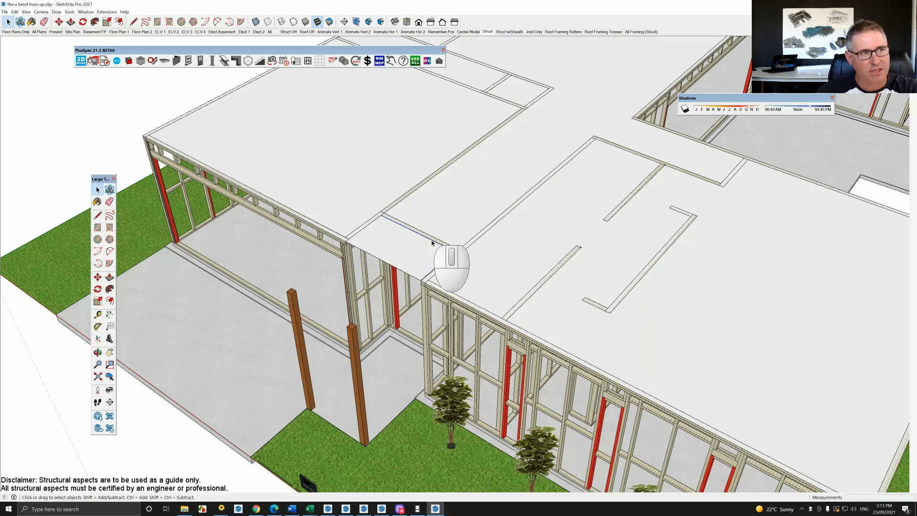
Generate a concrete-tile hip roof from the combined top face, with 22.5° pitch, 180 mm plumb fascia and 670 mm boxed eaves
click(418, 257)
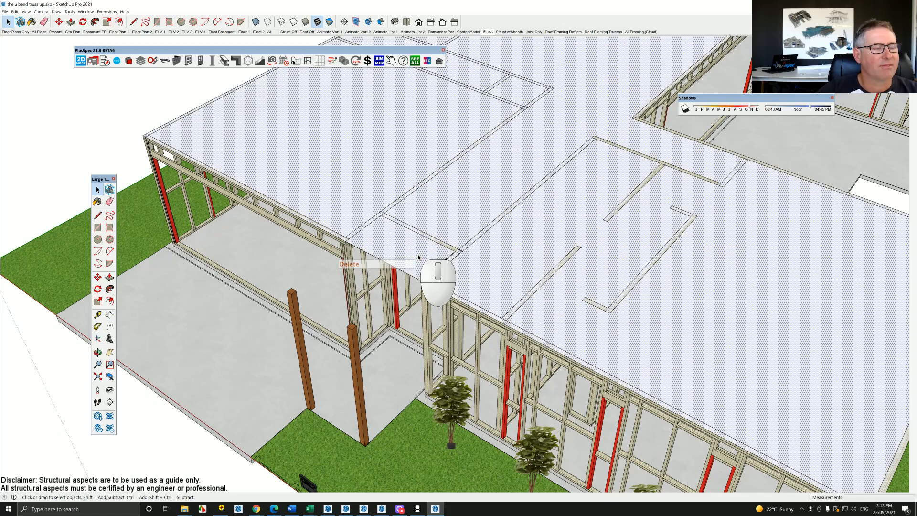
middle_drag(418, 257, 692, 253)
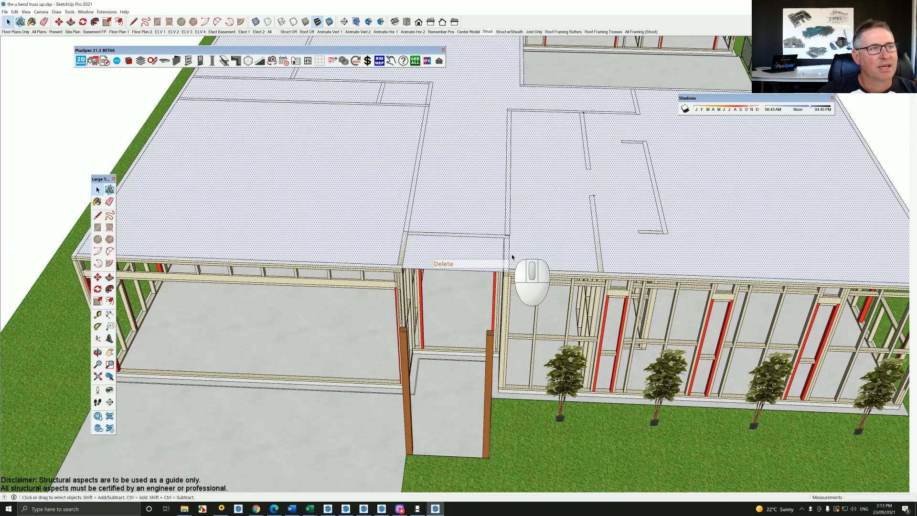
middle_drag(512, 257, 439, 178)
right_click(437, 172)
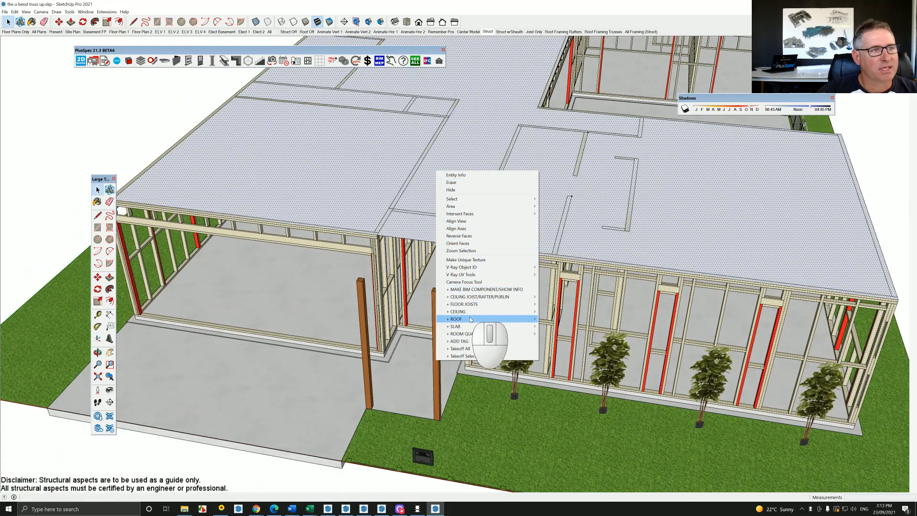
click(561, 319)
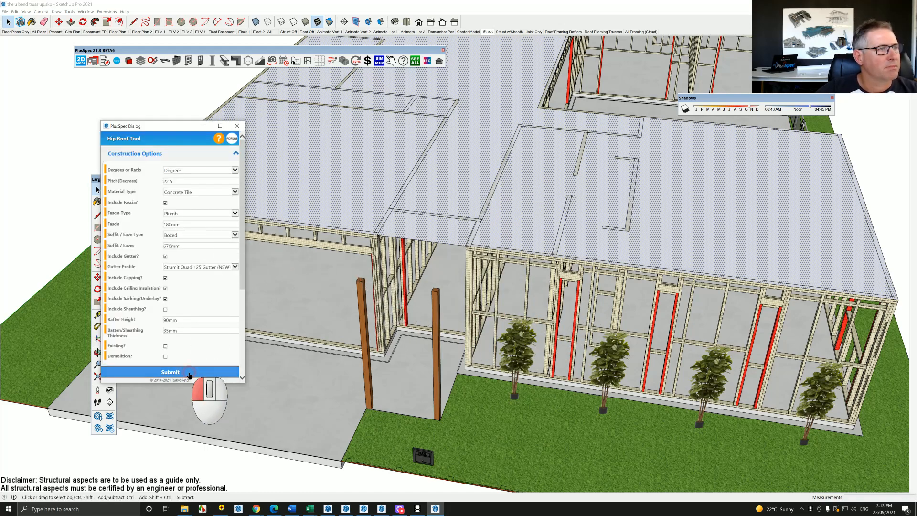
In the All scene, delete the old ribbed roof that projects over the entry posts
click(307, 31)
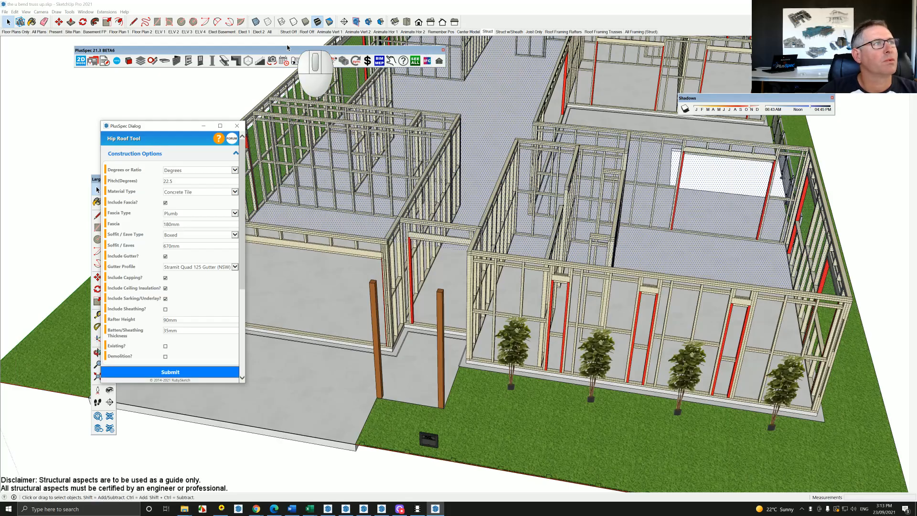
click(270, 32)
middle_drag(529, 302, 442, 185)
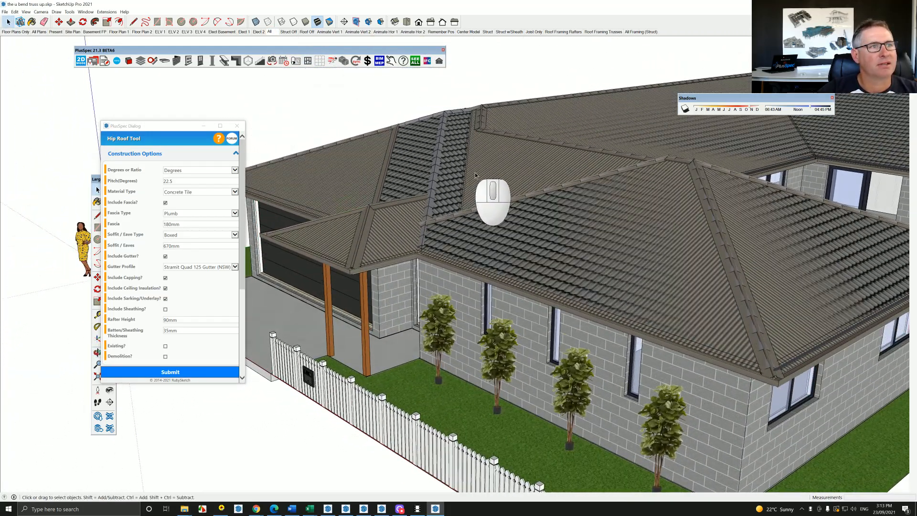
middle_drag(504, 159, 537, 145)
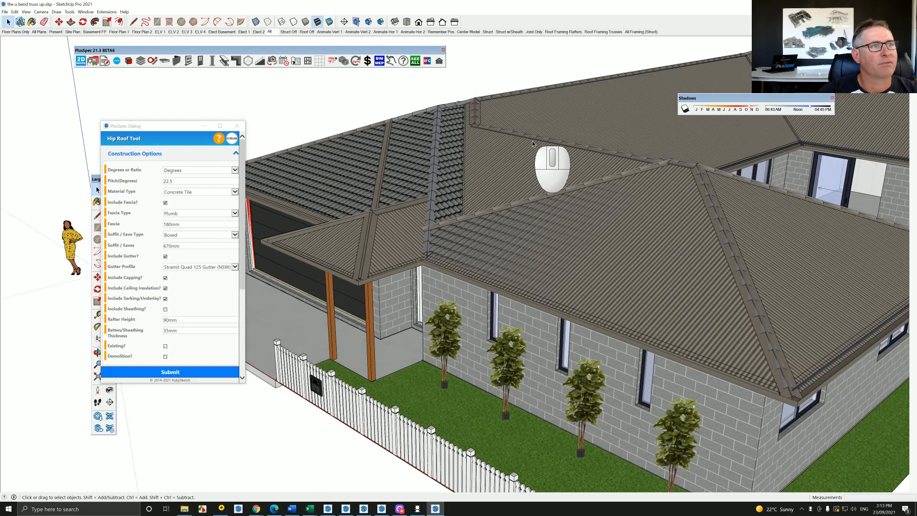
click(369, 246)
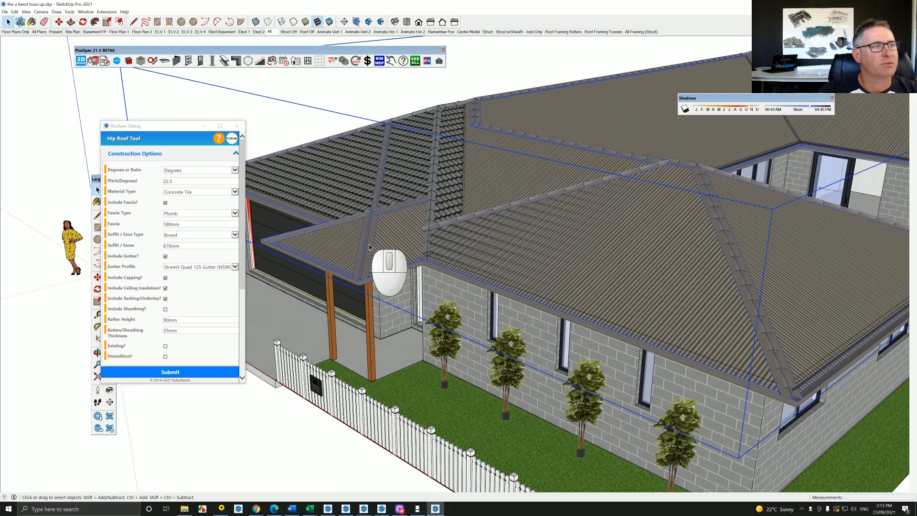
middle_drag(413, 255, 482, 206)
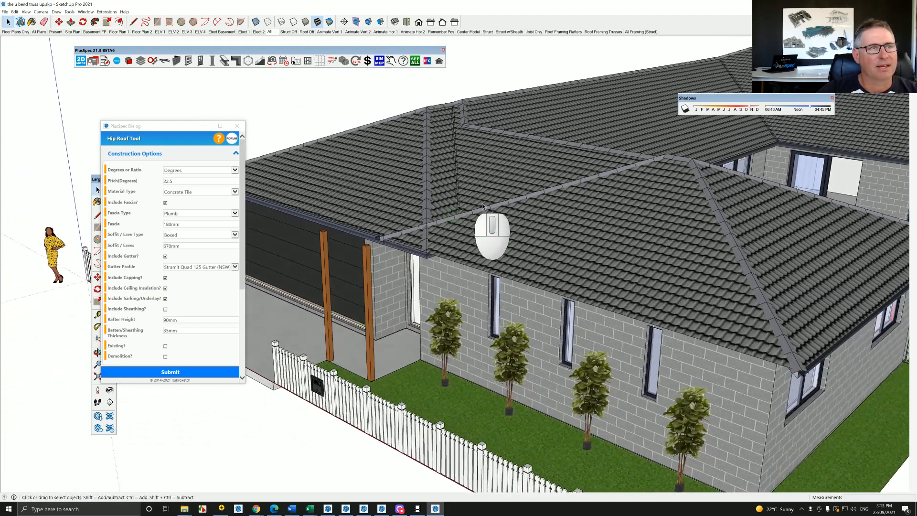
Delete the newly generated tiled hip roof from the house
click(556, 144)
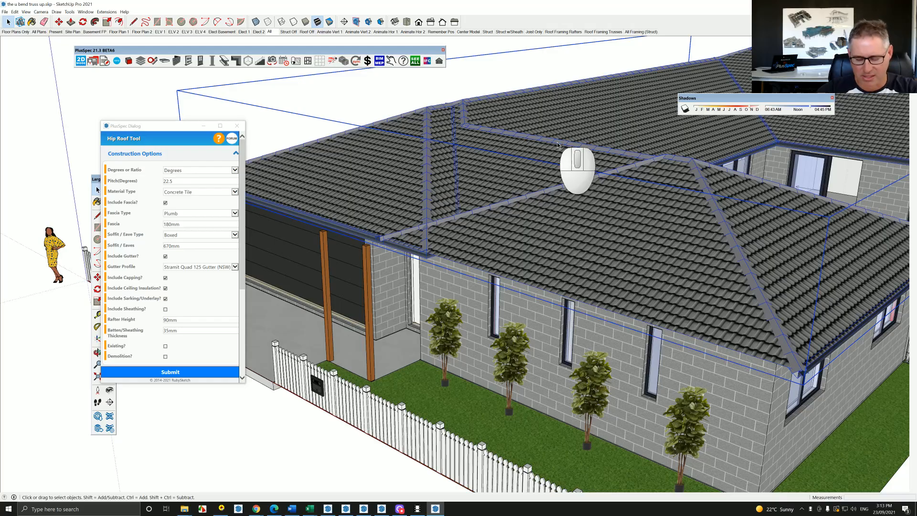
key(Delete)
middle_drag(546, 153, 483, 239)
scroll(444, 239, up, 4)
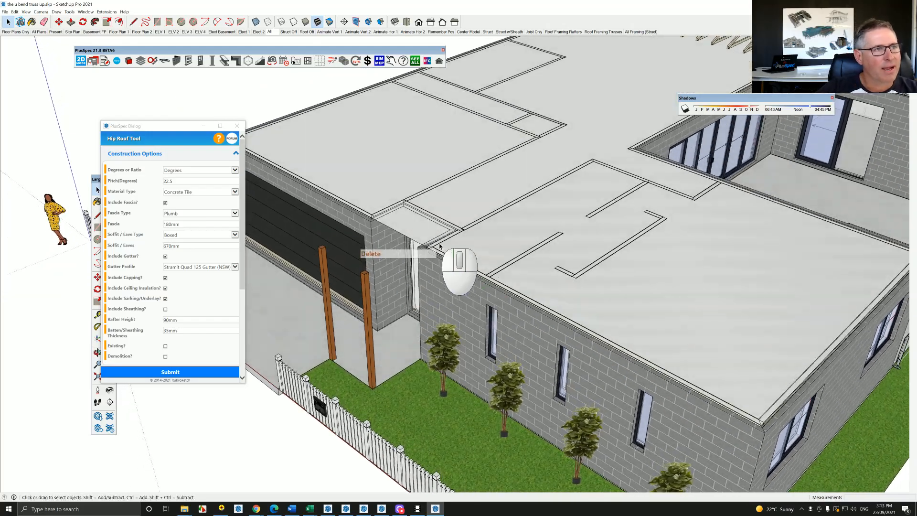
scroll(429, 231, up, 5)
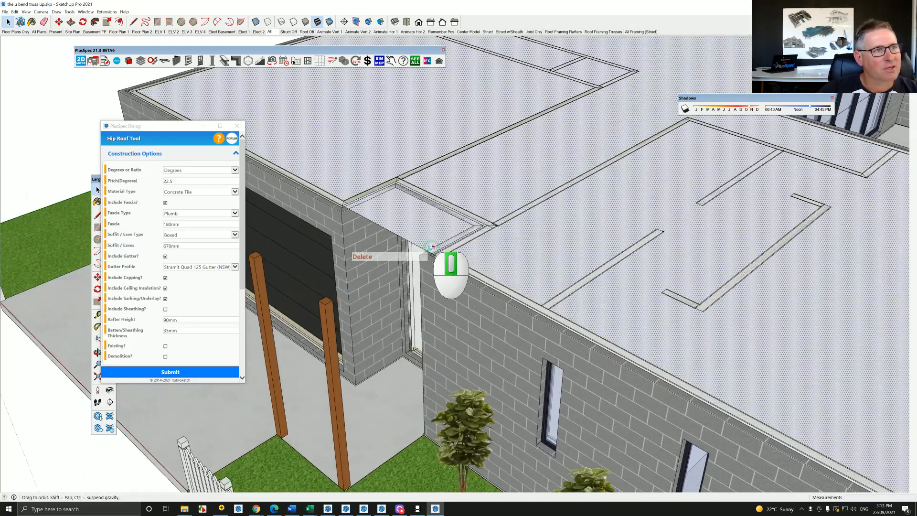
middle_drag(426, 260, 748, 267)
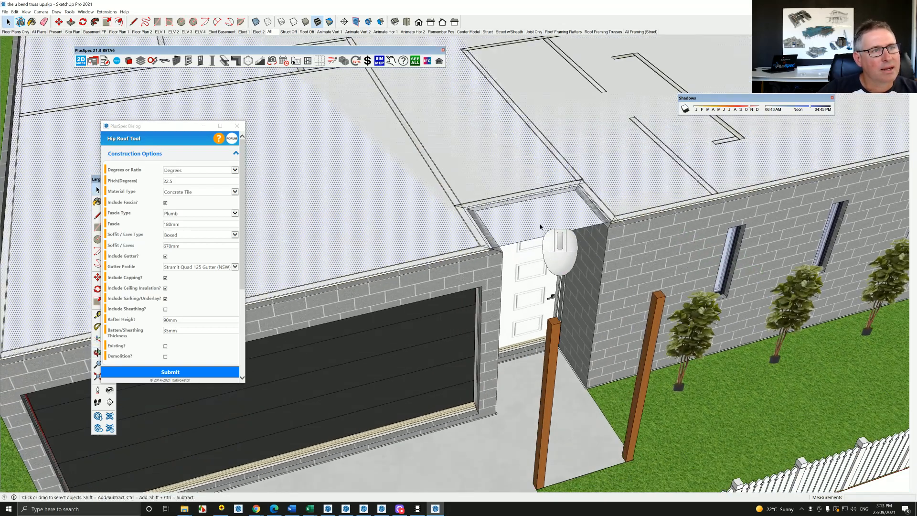
scroll(486, 221, up, 3)
middle_drag(486, 221, 503, 233)
Undo back to the original ribbed roof, and redo the roof generation and both roof deletions
key(ctrl+z)
key(ctrl+z)
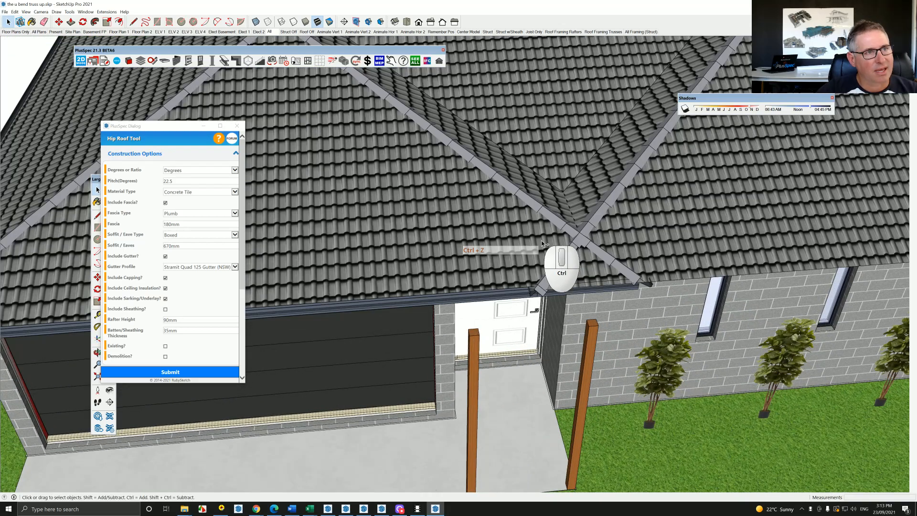
key(ctrl+z)
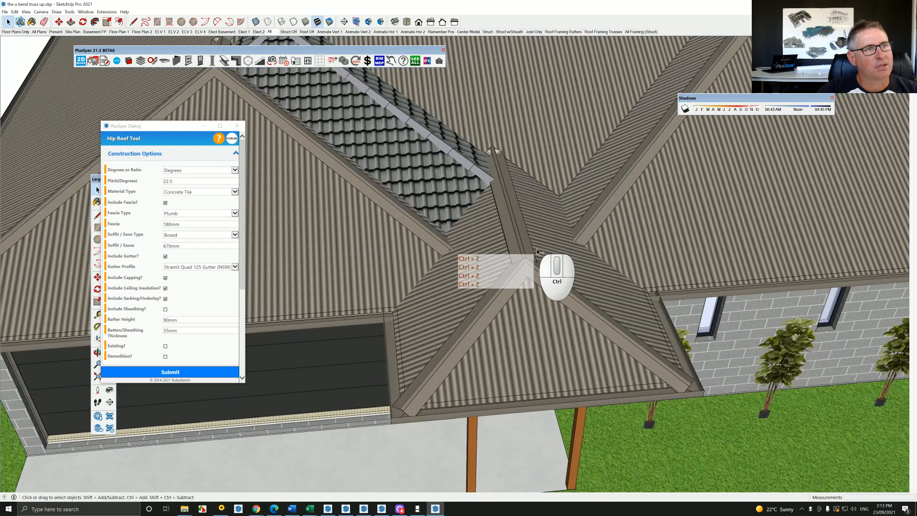
key(ctrl+z)
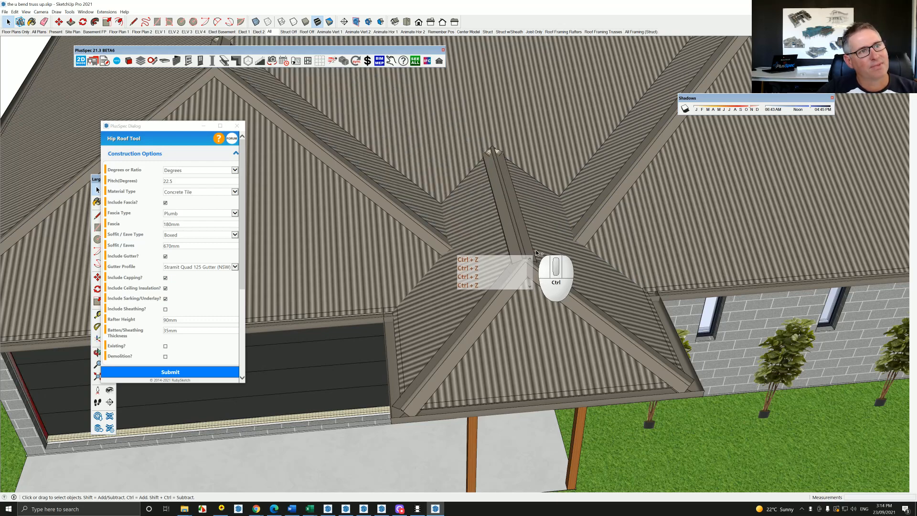
key(ctrl+z)
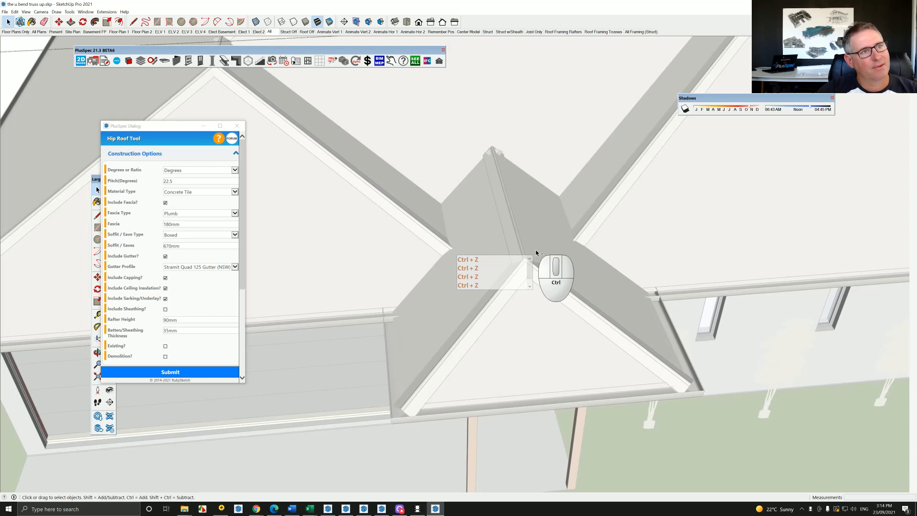
key(ctrl+z)
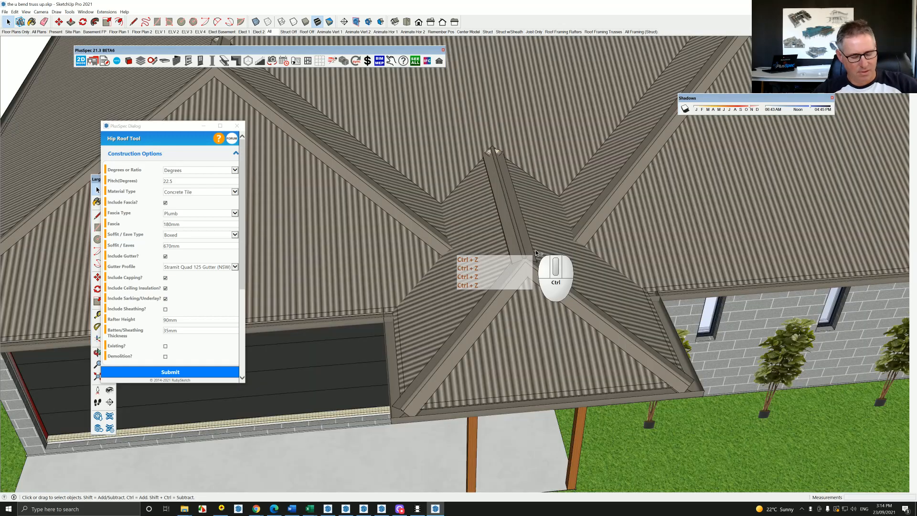
key(ctrl+y)
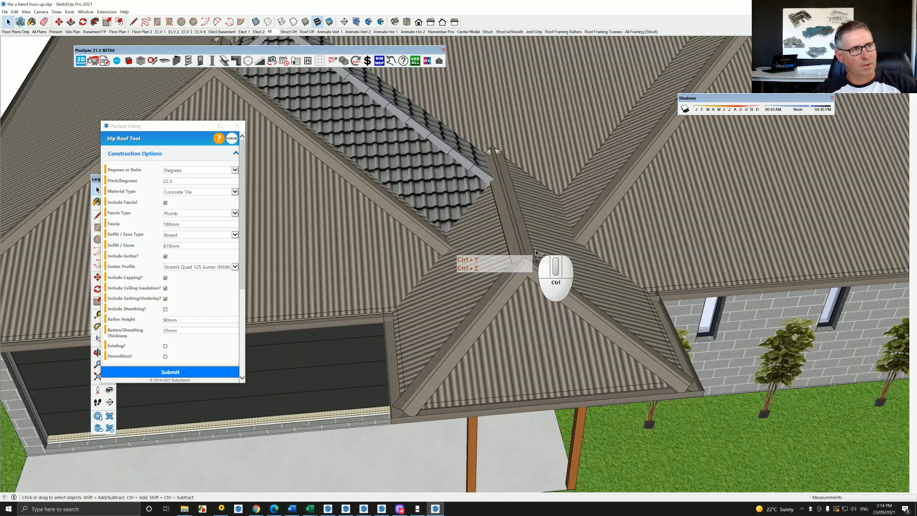
key(ctrl+y)
key(ctrl+y)
Examine how the top face is divided along the wall strip at the corner of the entry recess
middle_drag(535, 253, 387, 222)
scroll(386, 222, up, 5)
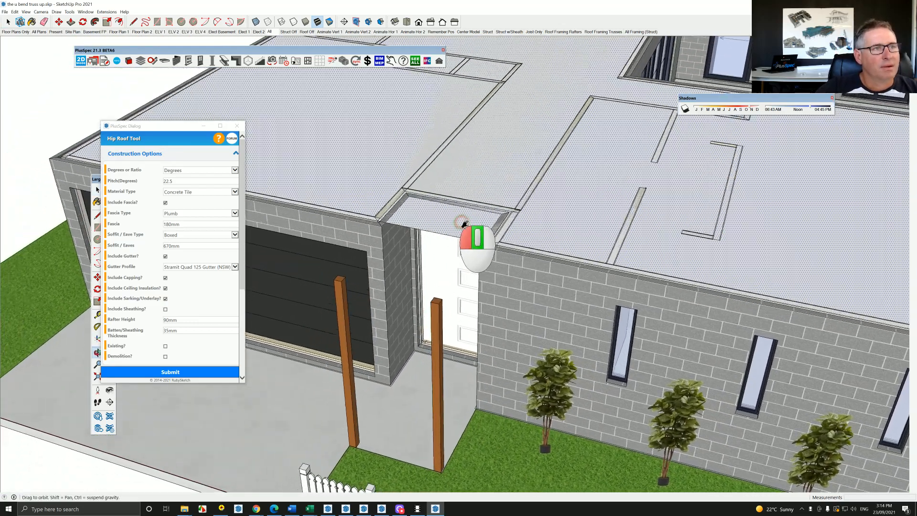
middle_drag(508, 246, 618, 278)
scroll(627, 284, up, 5)
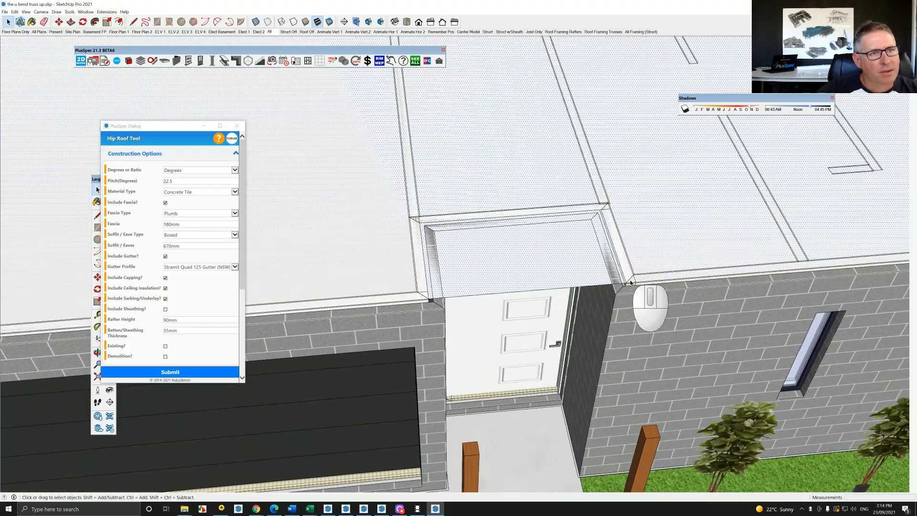
scroll(626, 286, up, 5)
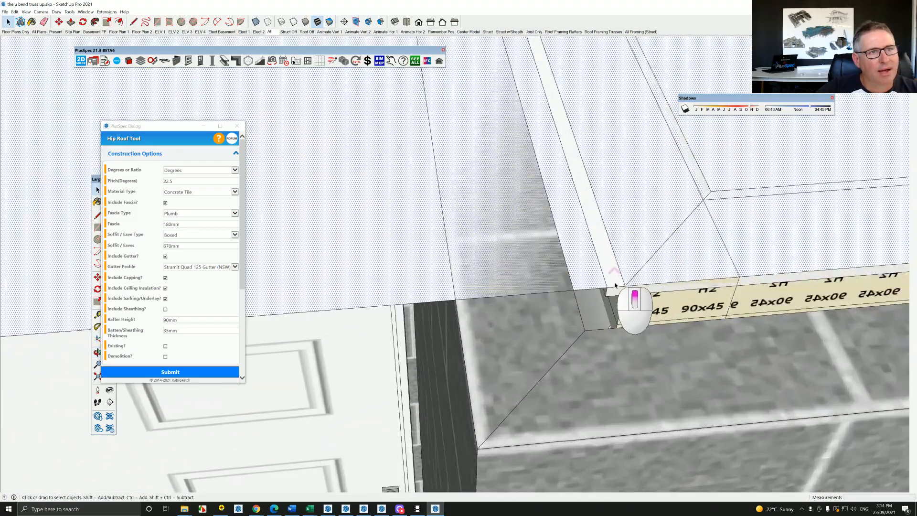
middle_drag(614, 290, 595, 294)
click(618, 292)
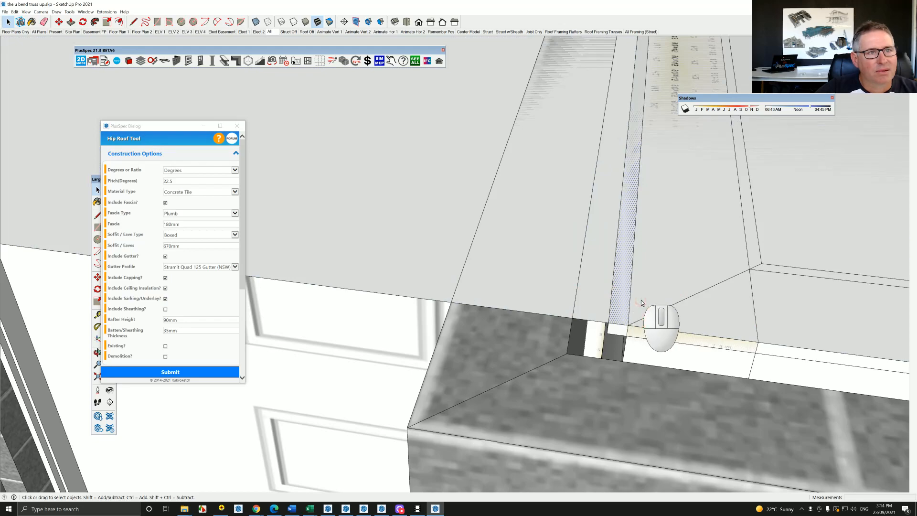
click(521, 279)
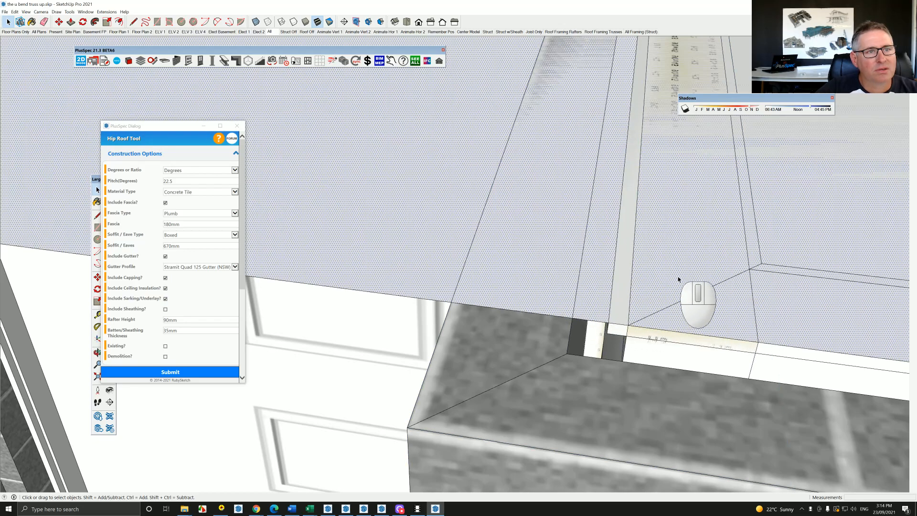
Remove the face over the entry recess by deleting its front edge above the door
scroll(650, 287, down, 5)
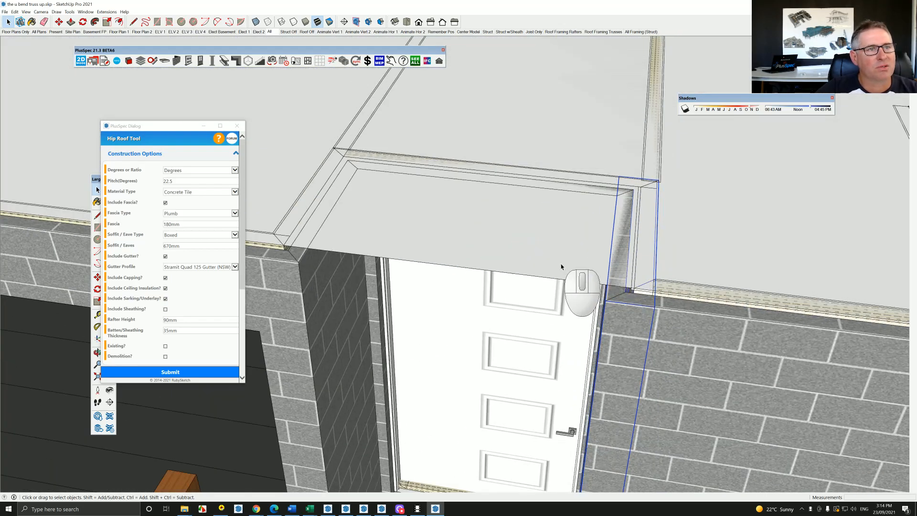
scroll(507, 249, down, 2)
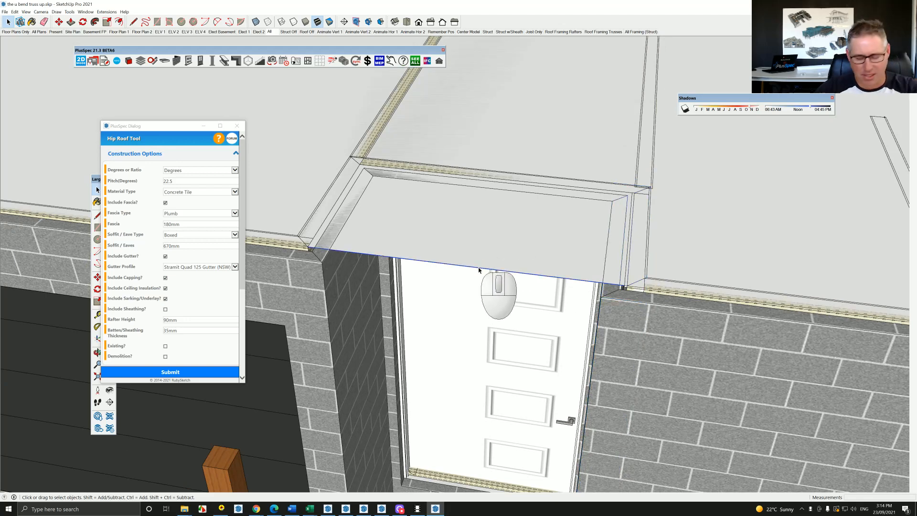
key(Delete)
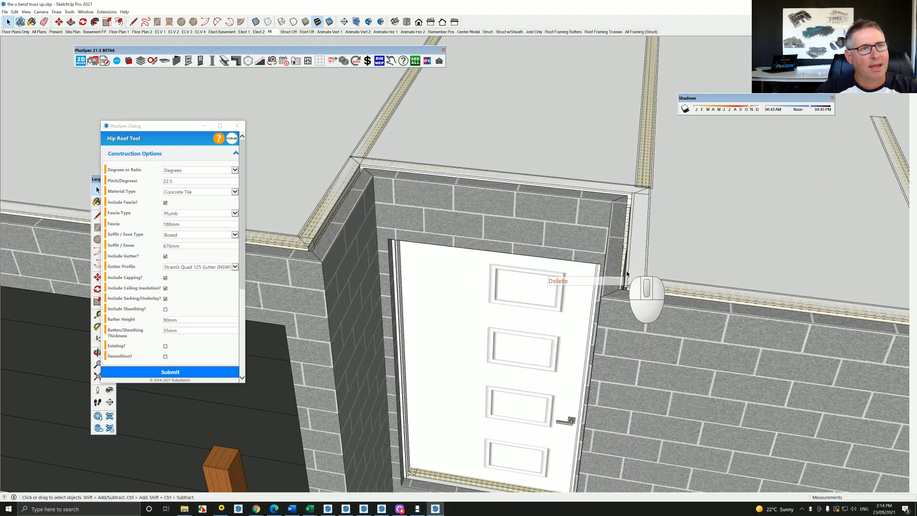
Delete the remaining top face covering the walls of the front section
scroll(630, 194, up, 2)
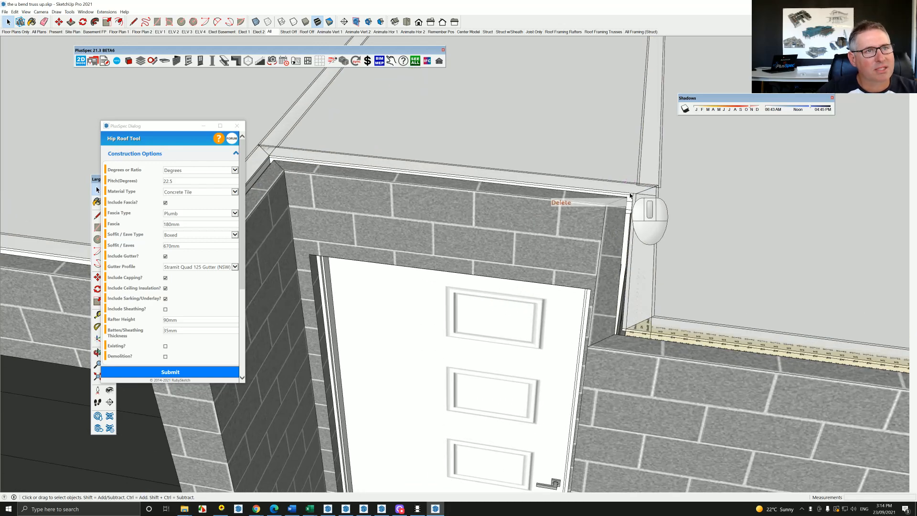
click(629, 196)
click(700, 214)
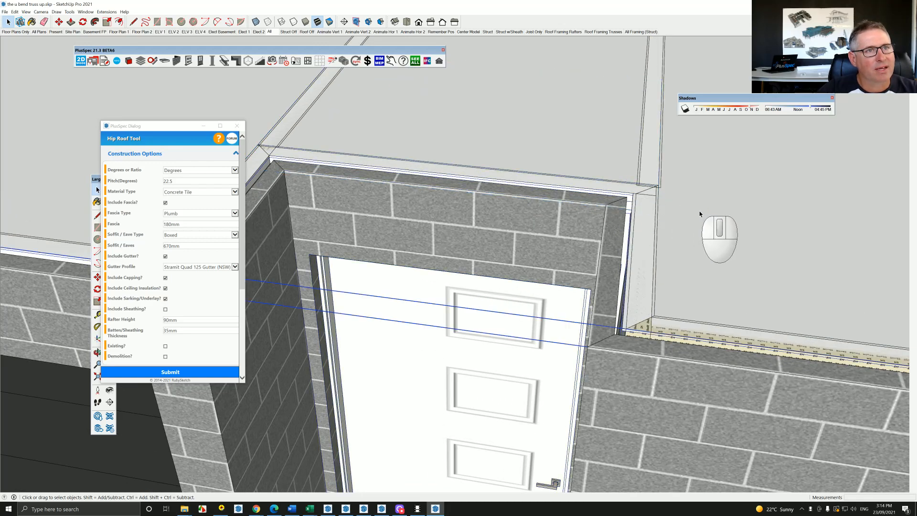
scroll(533, 210, down, 5)
middle_drag(533, 210, 578, 170)
scroll(568, 171, up, 4)
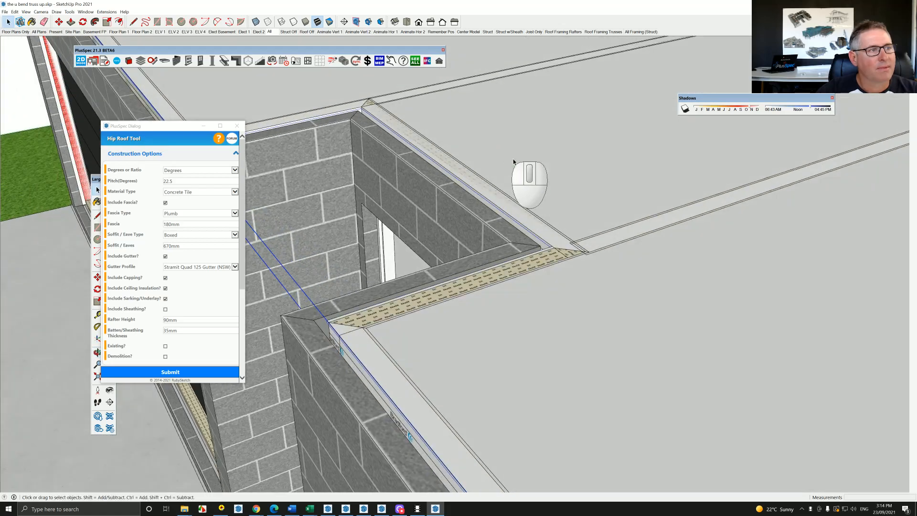
key(Escape)
scroll(542, 164, down, 2)
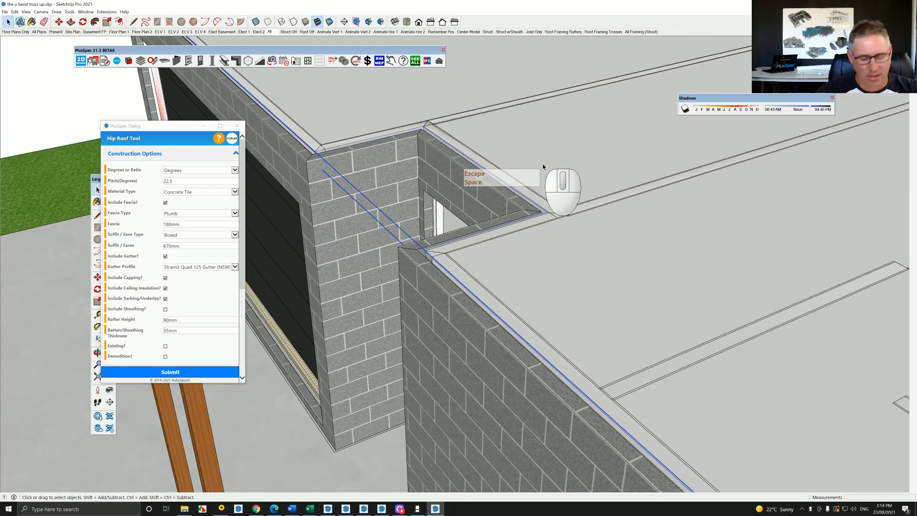
key(Delete)
Generate a face at the top of the walls of the house, starting from the front facade wall
scroll(539, 205, down, 4)
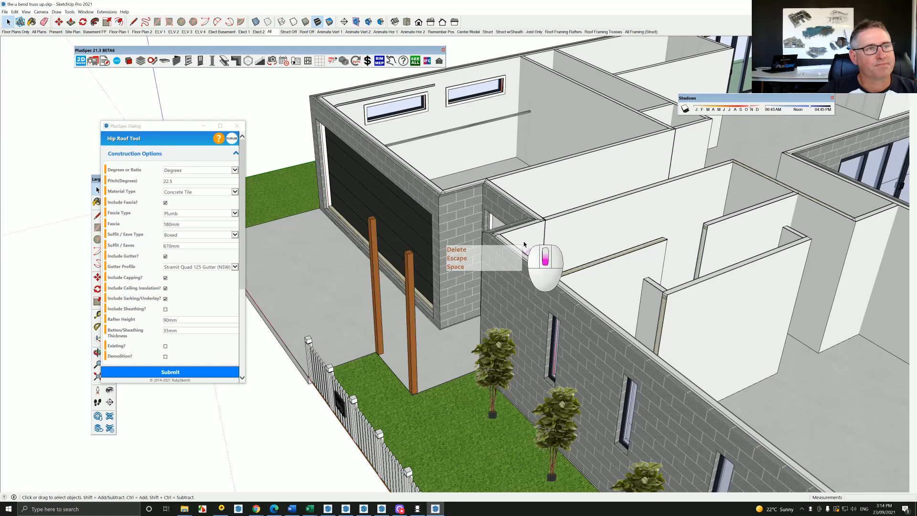
scroll(524, 245, down, 5)
middle_drag(511, 262, 594, 214)
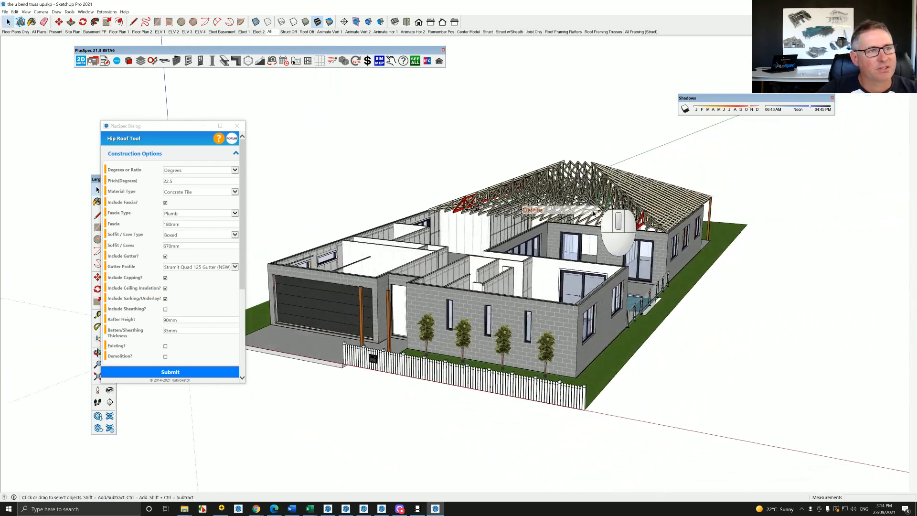
right_click(484, 300)
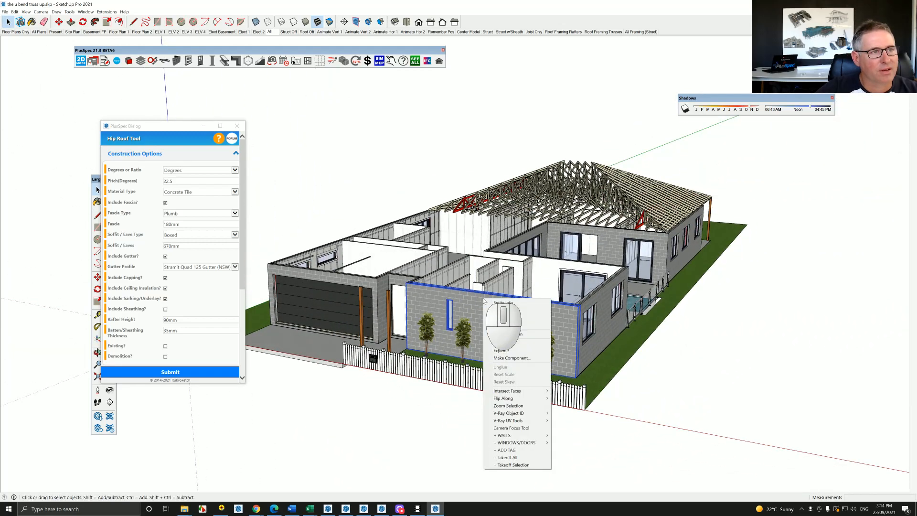
click(519, 435)
mouse_move(606, 413)
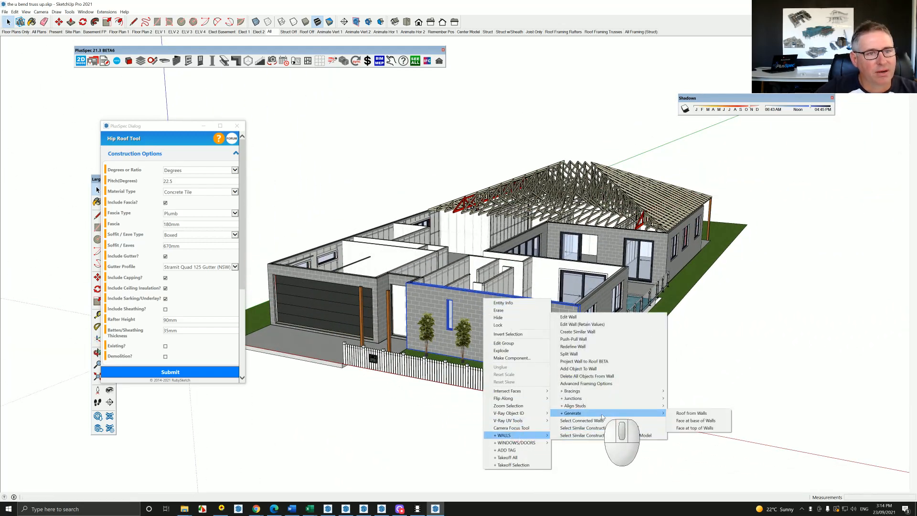
click(683, 413)
click(399, 254)
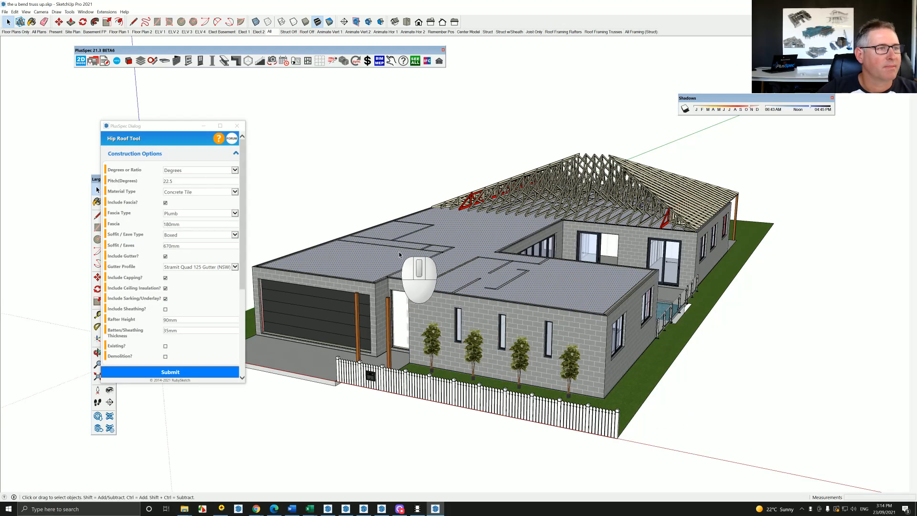
Move the top face's edge above the entry door out to the garage wall's front corner, about 955 mm
scroll(415, 279, up, 5)
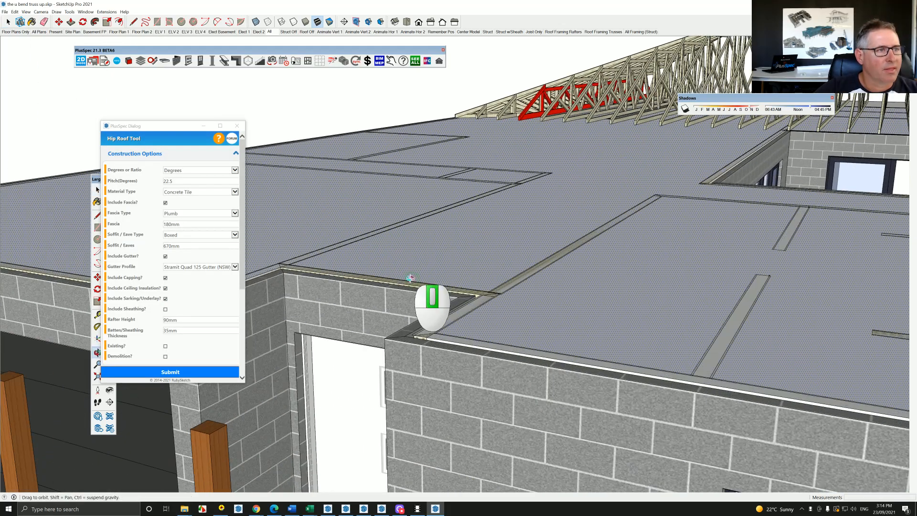
middle_drag(415, 282, 520, 266)
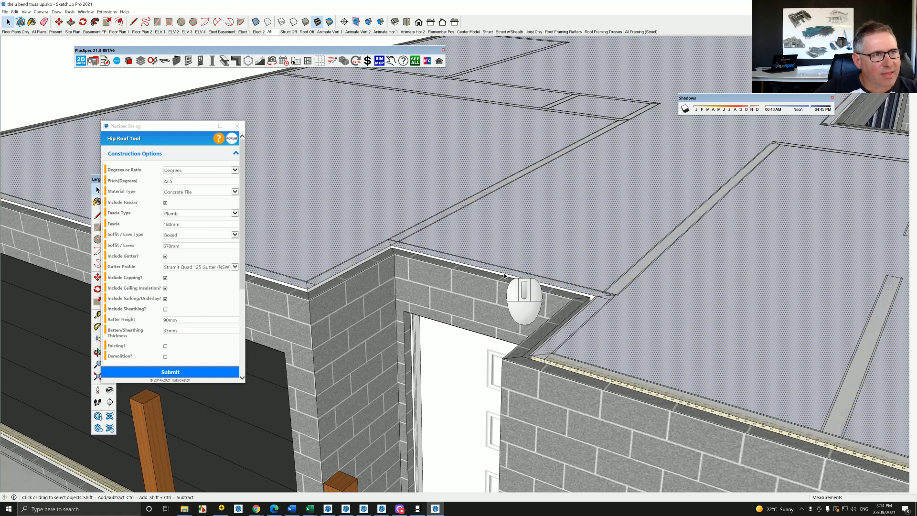
click(505, 275)
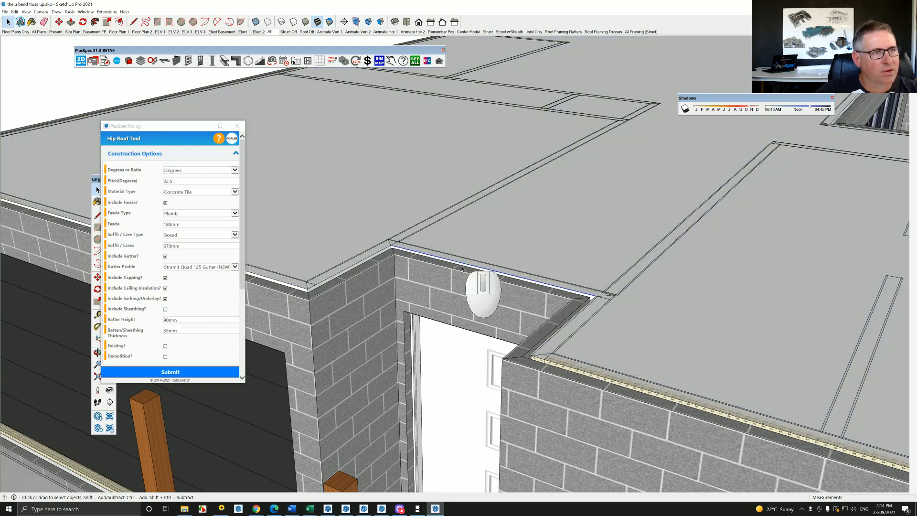
shift+middle_drag(438, 266, 512, 262)
scroll(512, 263, up, 5)
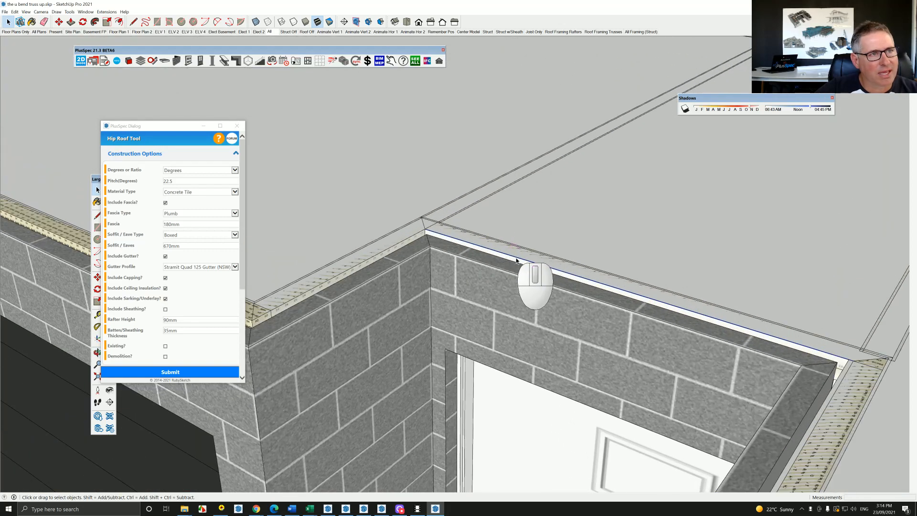
scroll(647, 304, down, 2)
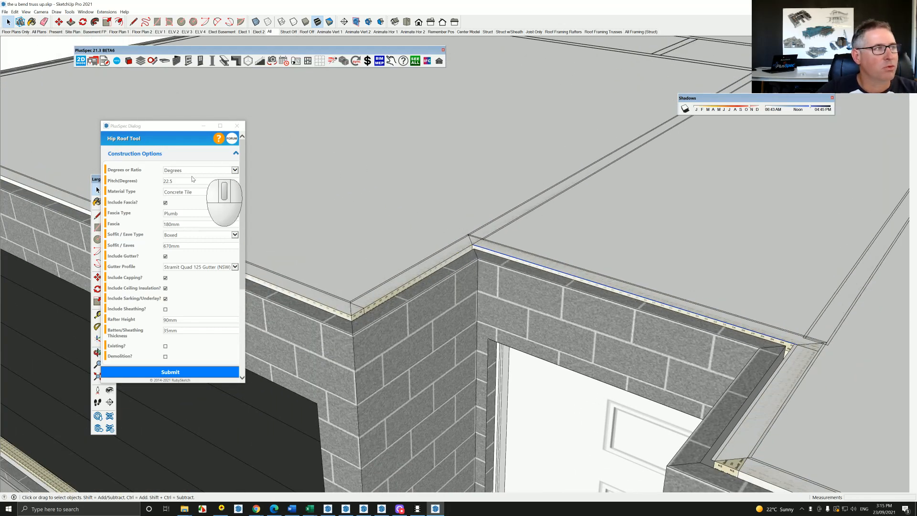
click(237, 126)
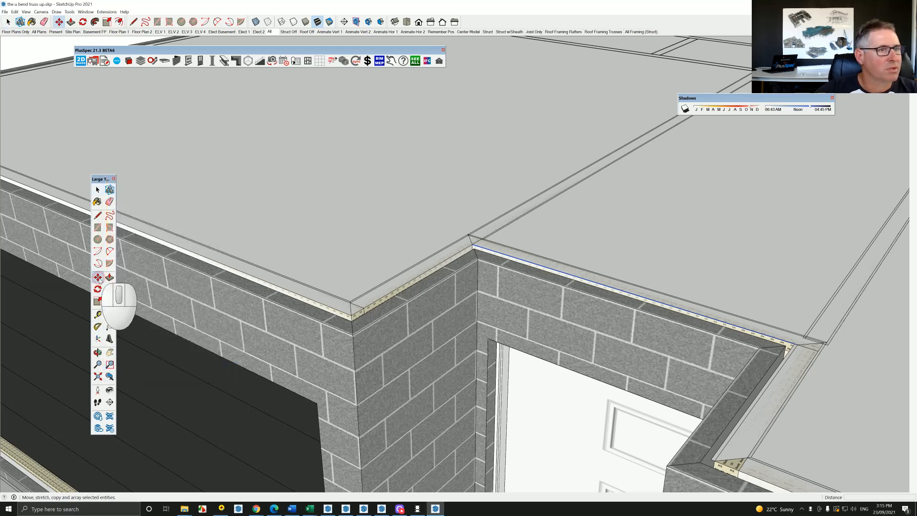
click(472, 245)
click(366, 315)
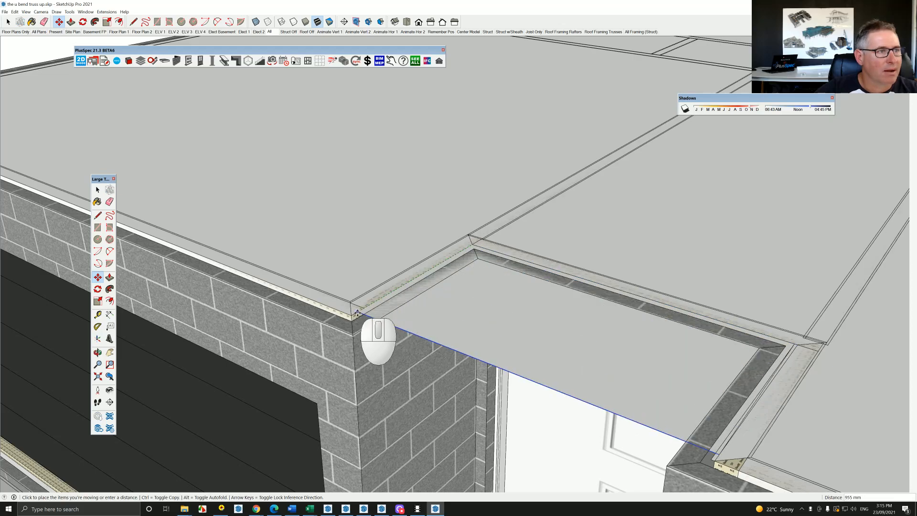
key(space)
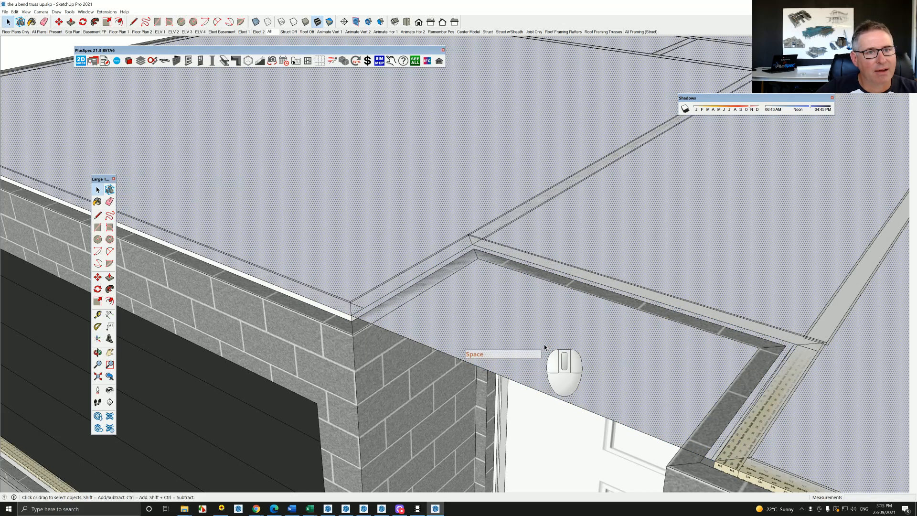
Delete the two leftover edges dividing the top face along the wall strip beside the entry recess
mouse_move(793, 420)
middle_down()
mouse_move(881, 346)
mouse_move(887, 372)
middle_up()
scroll(757, 375, up, 2)
scroll(758, 372, up, 5)
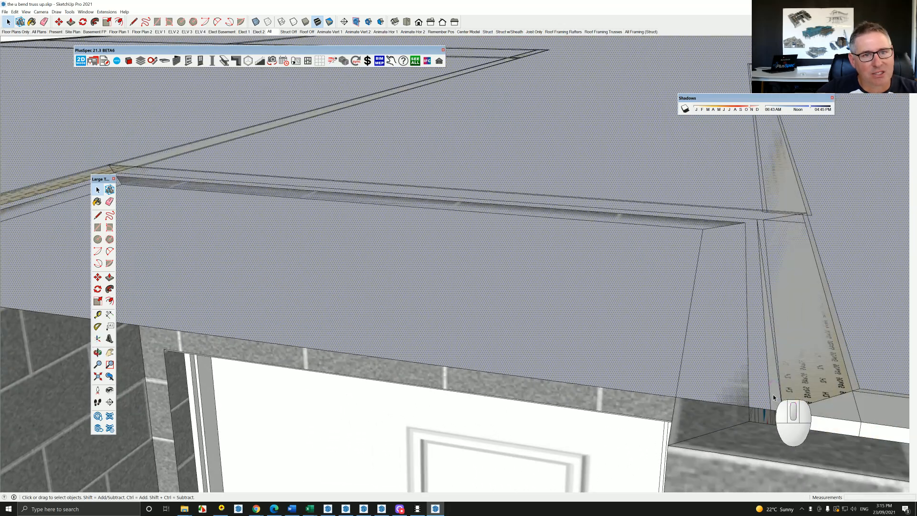
click(774, 323)
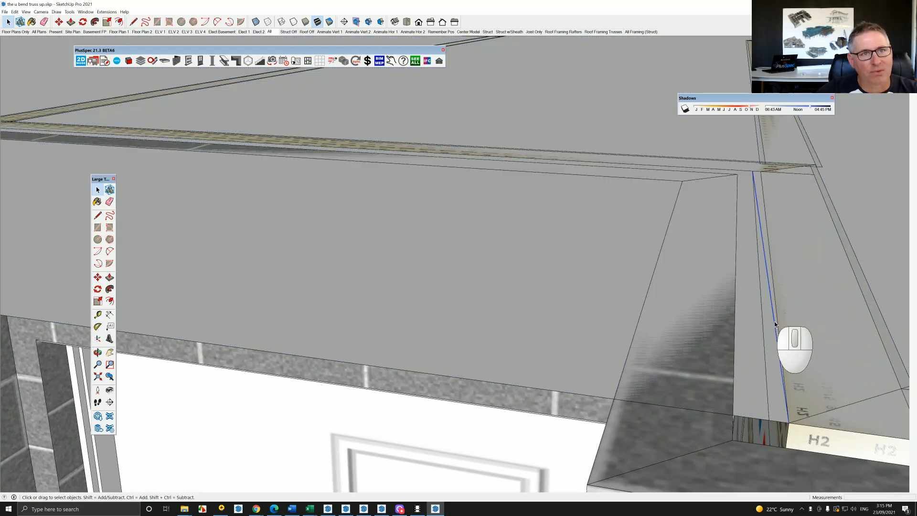
key(Delete)
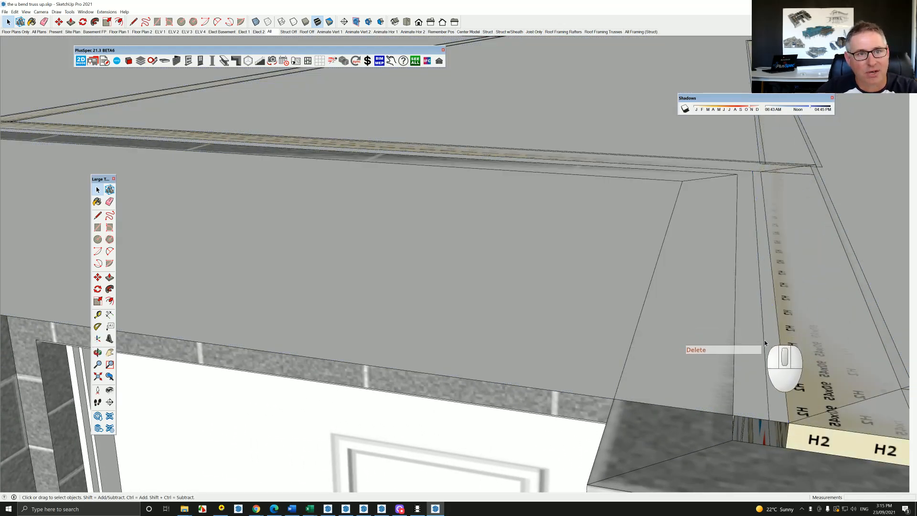
key(Delete)
click(763, 341)
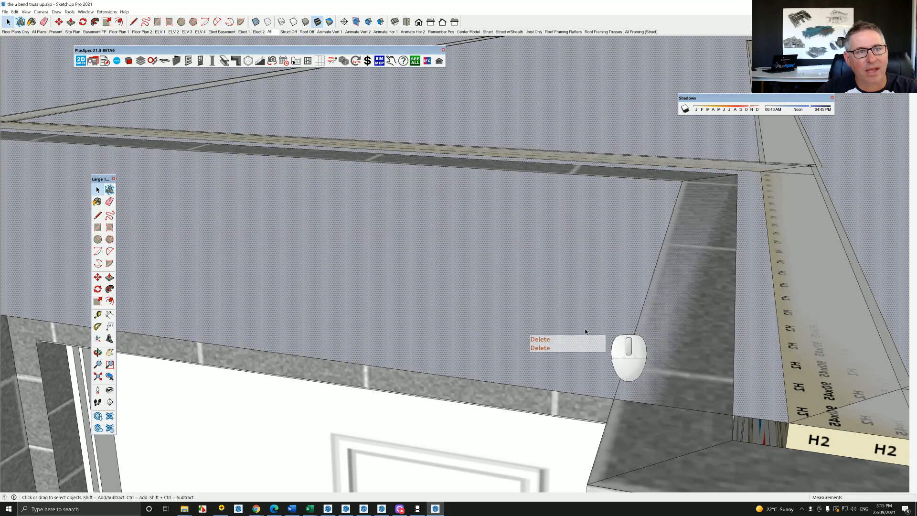
Create a hip roof from the whole top face with a 22.5-degree pitch, concrete tile and 670 mm boxed eaves
mouse_move(585, 334)
middle_down()
mouse_move(471, 319)
mouse_move(538, 310)
mouse_move(466, 276)
mouse_move(470, 244)
middle_up()
scroll(471, 319, down, 10)
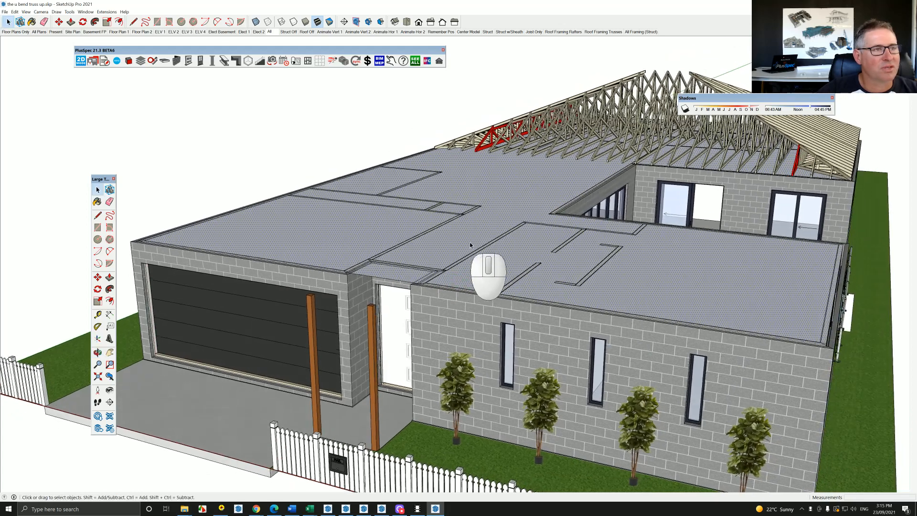
right_click(466, 232)
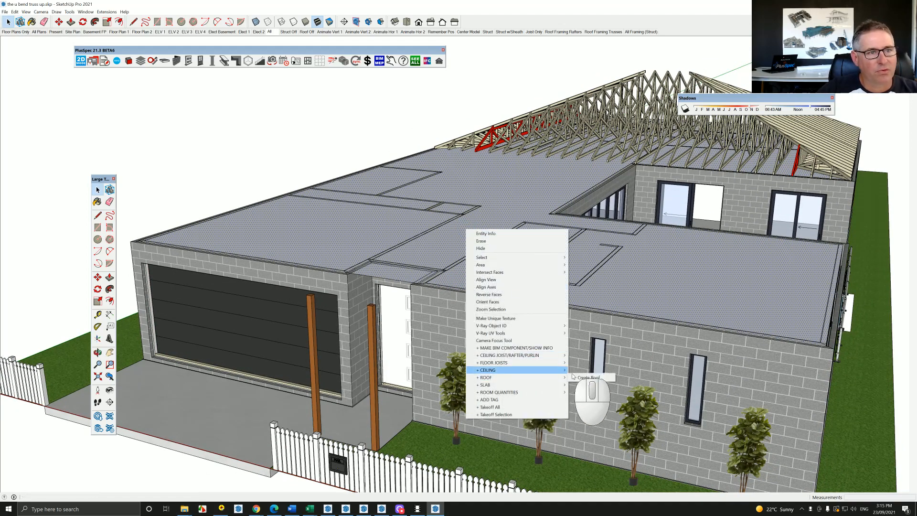
click(589, 377)
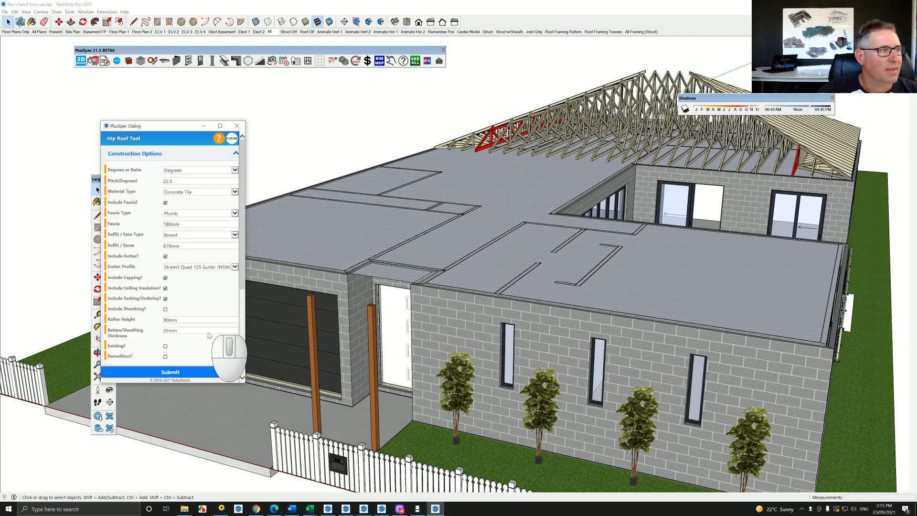
click(188, 373)
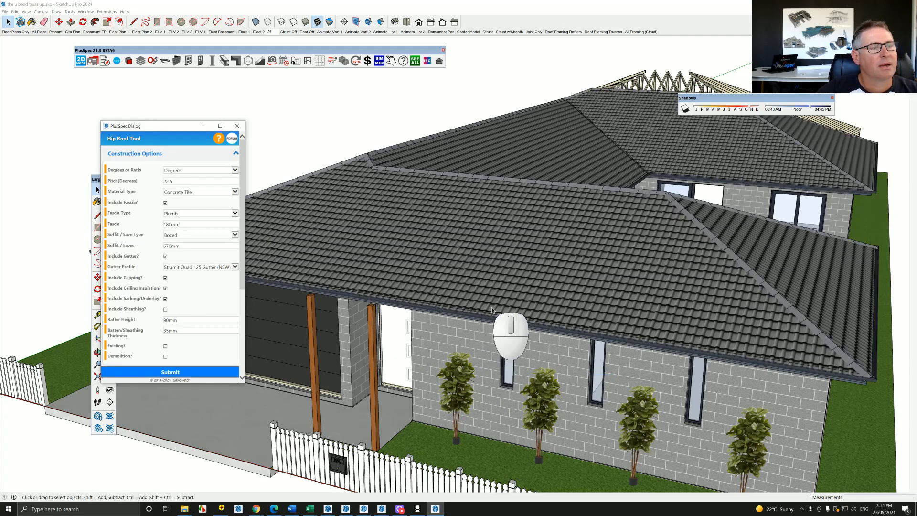
Review the new hip roof around the front and pool side, and delete it to expose the top face
middle_drag(492, 308, 386, 308)
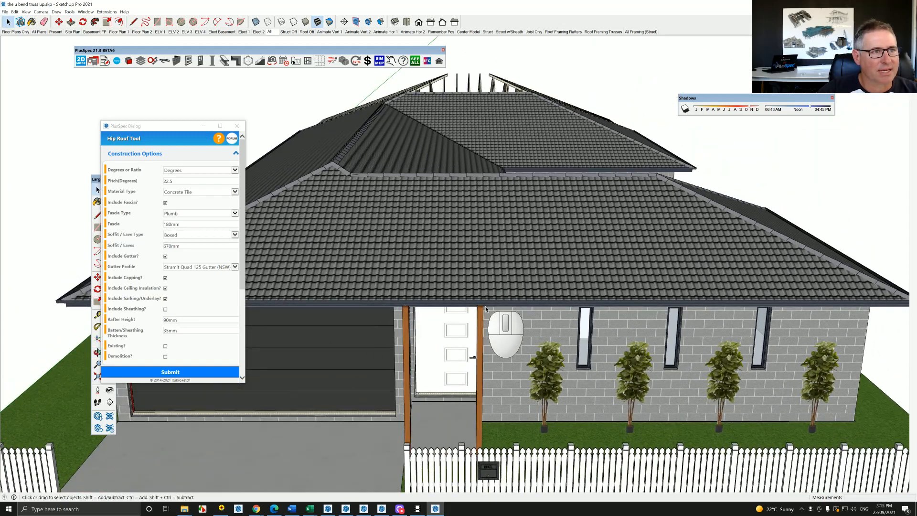
middle_drag(473, 270, 519, 197)
click(526, 184)
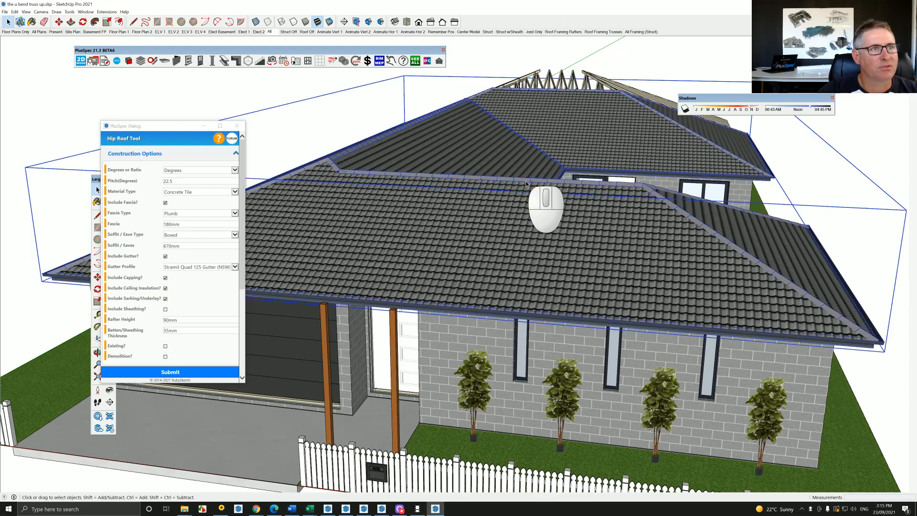
middle_drag(600, 250, 389, 269)
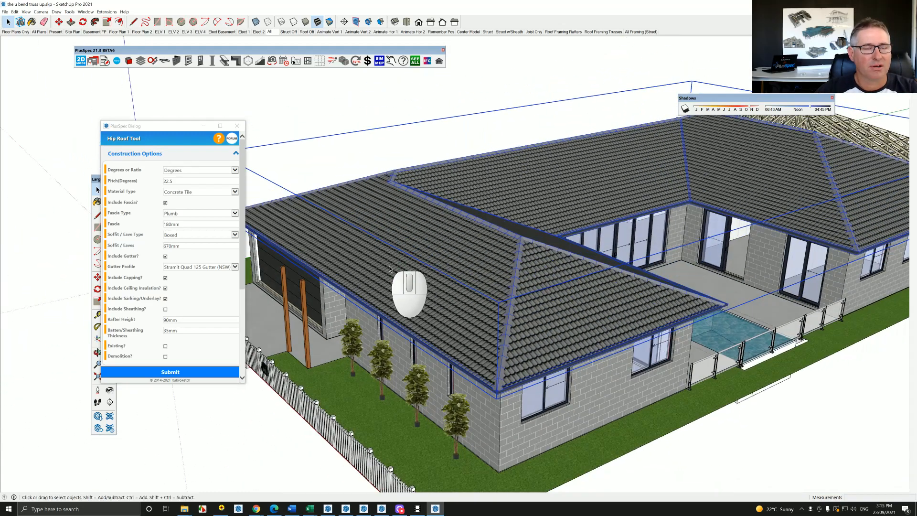
scroll(422, 272, down, 5)
middle_drag(613, 240, 400, 285)
key(Delete)
Hide the roof trusses over the rear section to expose the top face beside the patio
scroll(802, 351, up, 2)
scroll(802, 351, up, 5)
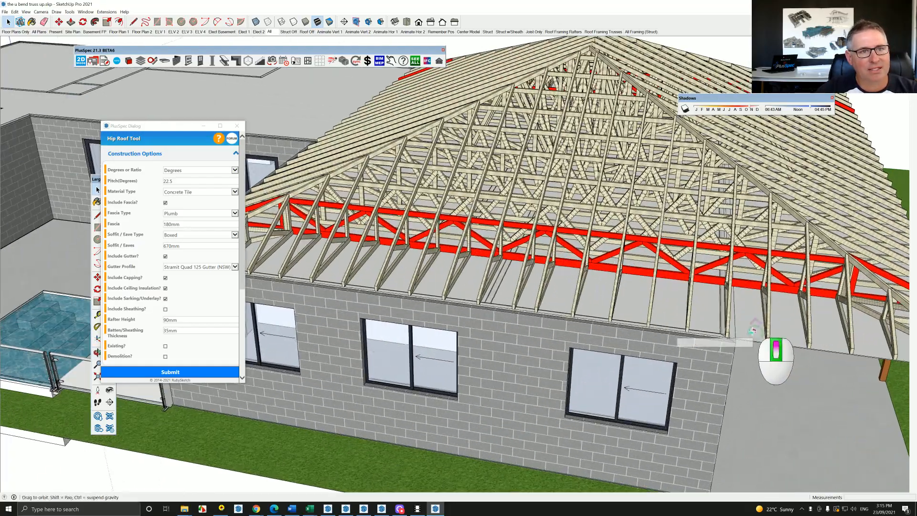
scroll(689, 325, up, 4)
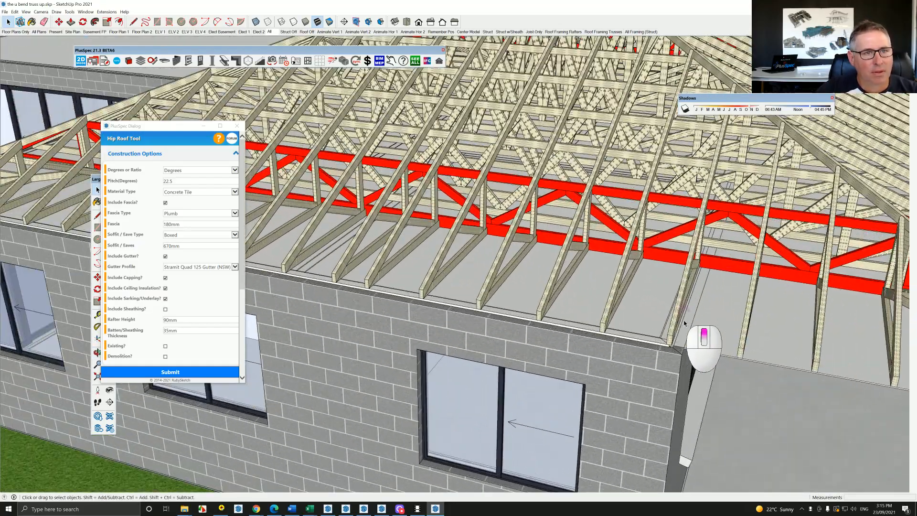
middle_drag(673, 315, 656, 299)
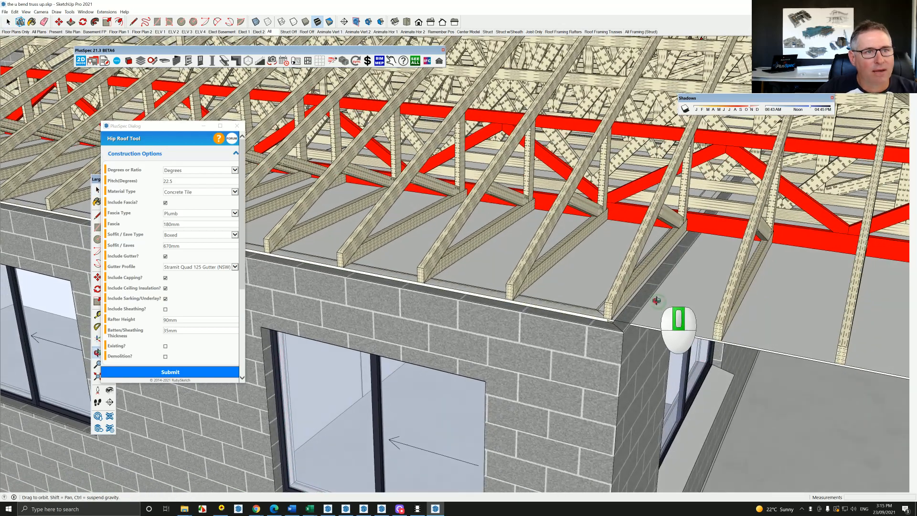
click(627, 292)
key(h)
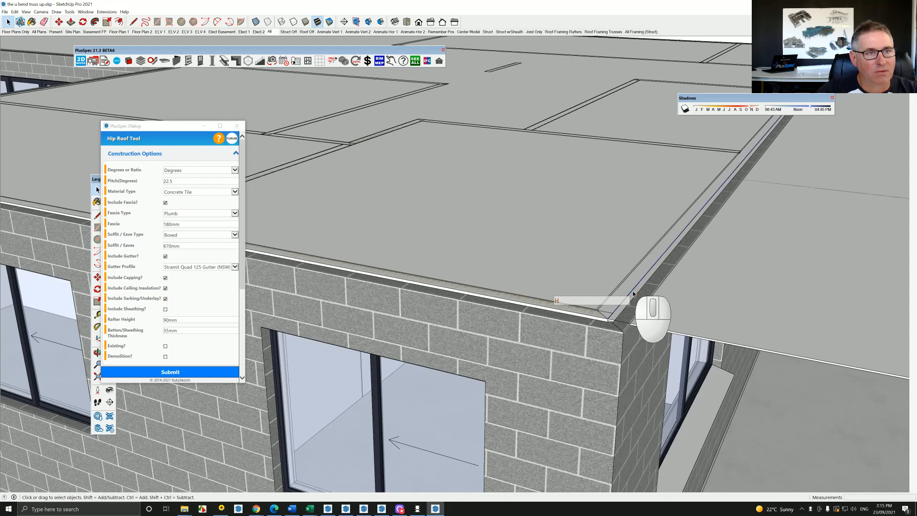
Move the top face's edge beside the patio out to the corner post's outer corner, about 3587 mm
scroll(623, 308, down, 2)
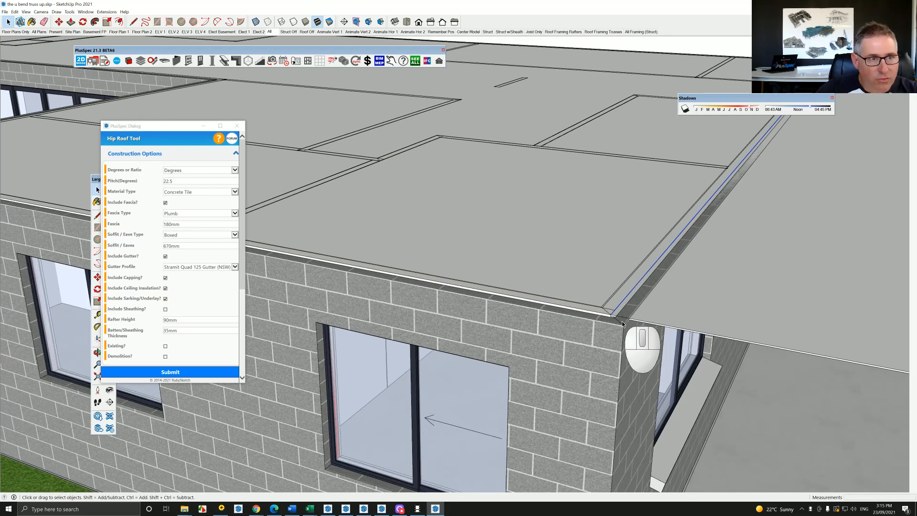
key(m)
click(611, 315)
scroll(612, 316, down, 3)
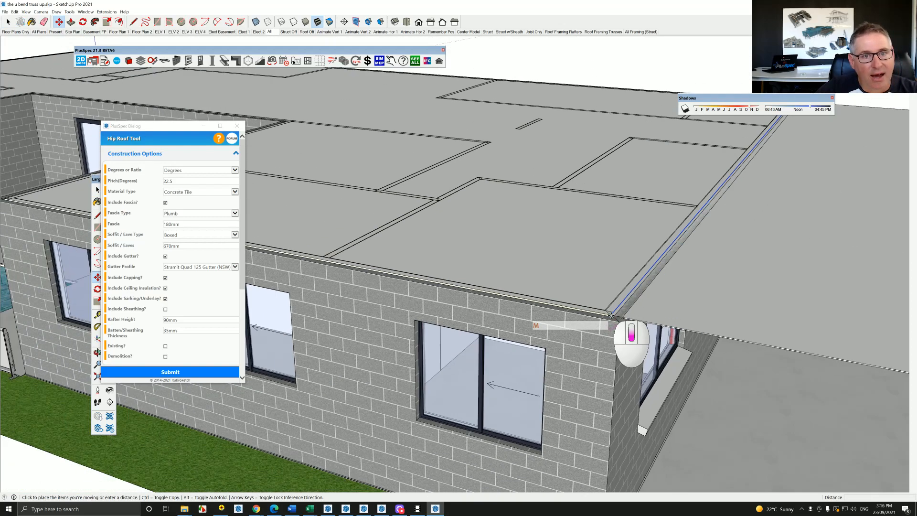
scroll(775, 346, up, 3)
scroll(775, 346, up, 4)
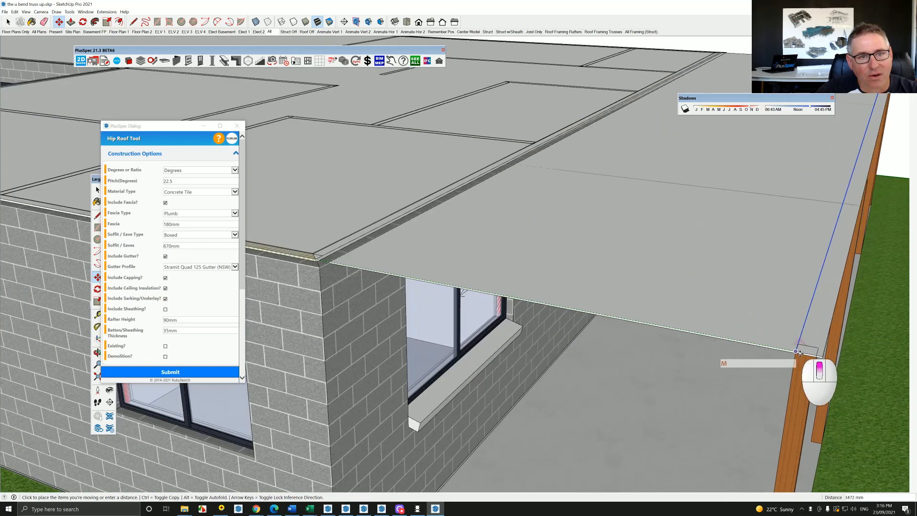
click(822, 355)
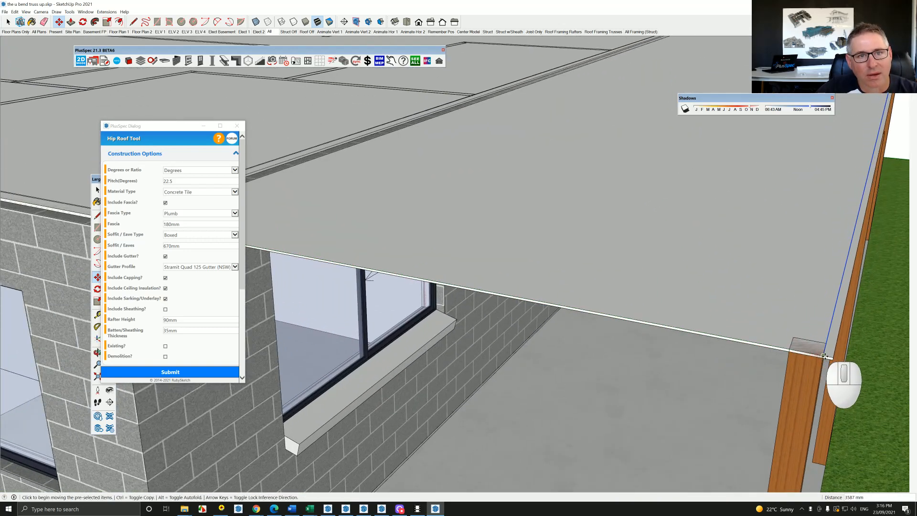
key(space)
Inspect the top face's extension over the rear patio and select the whole top face including that extension
middle_drag(831, 356, 725, 335)
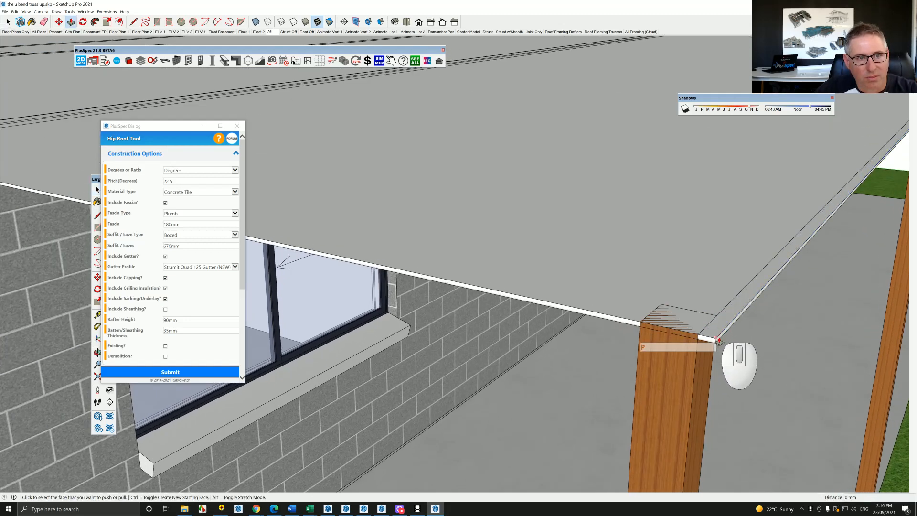
scroll(719, 340, up, 3)
scroll(724, 339, down, 5)
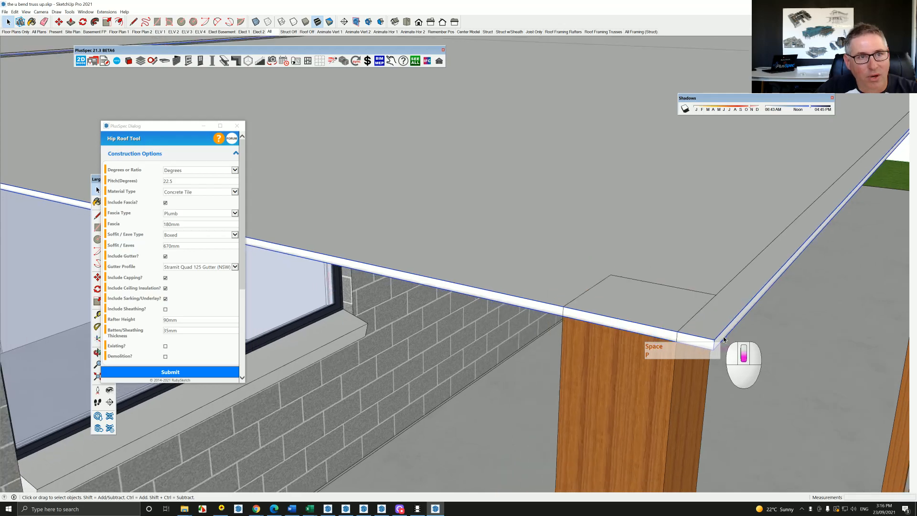
scroll(700, 271, down, 10)
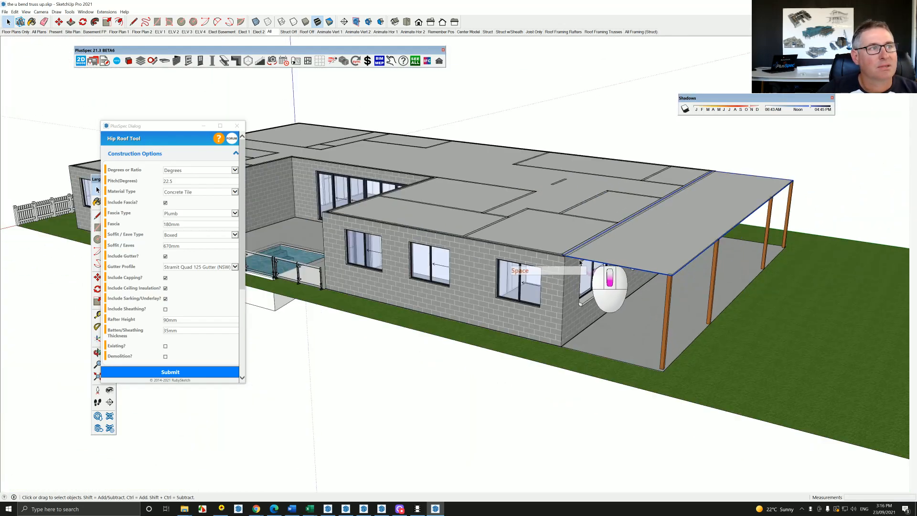
middle_drag(588, 263, 538, 242)
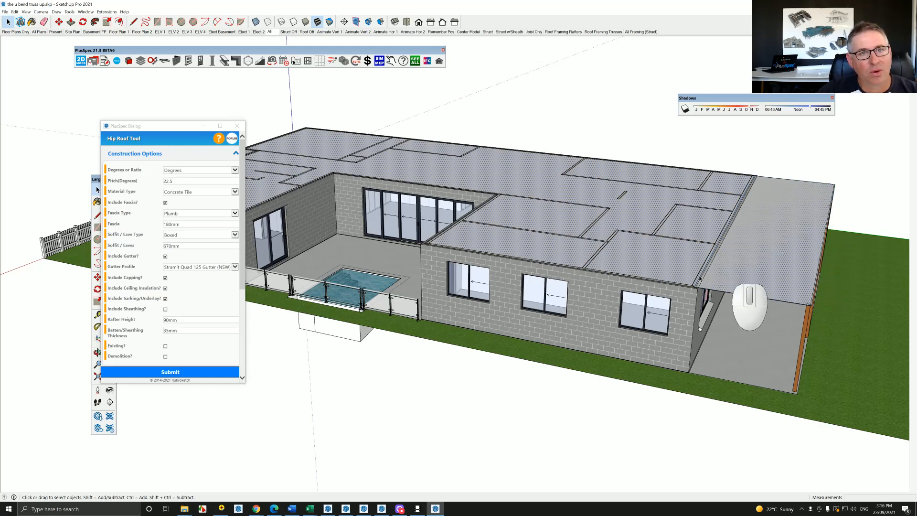
Close the Hip Roof dialog and place guides along the garage-side entry post's outer side and front face
middle_drag(451, 227, 851, 291)
scroll(411, 197, up, 10)
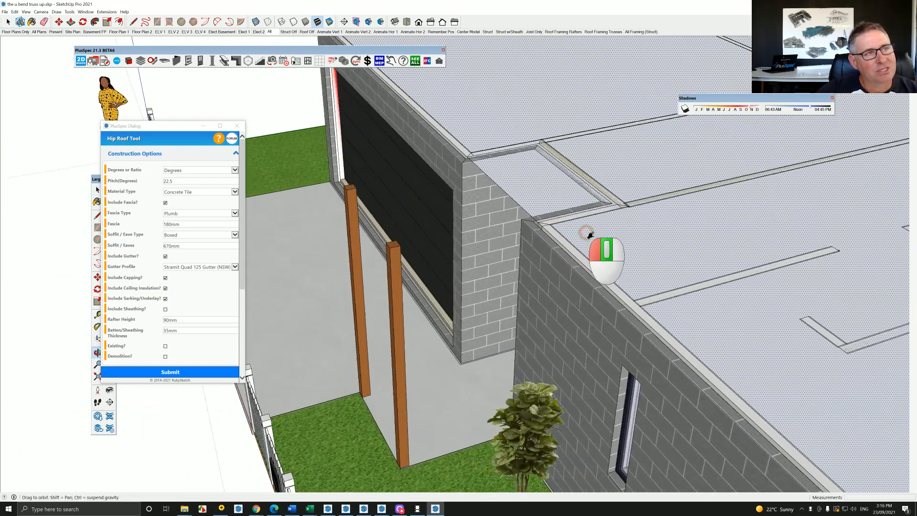
middle_drag(588, 234, 640, 264)
scroll(479, 225, up, 5)
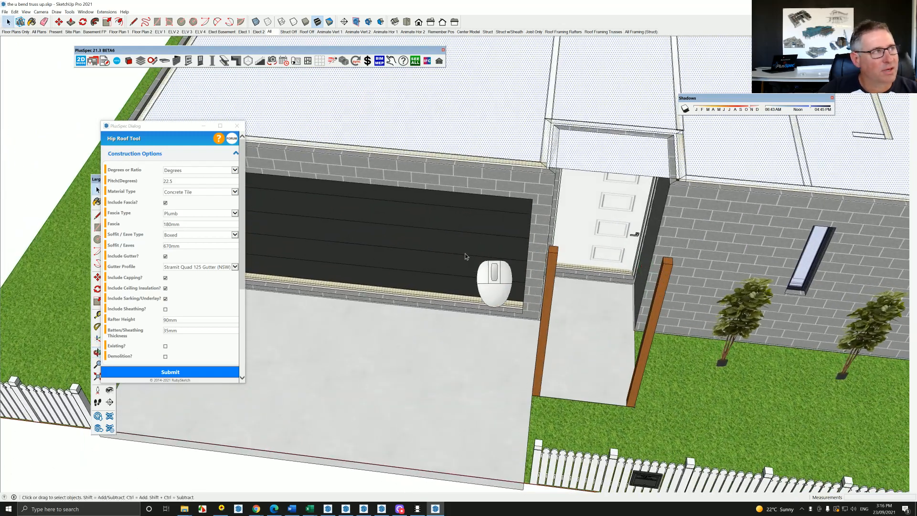
click(236, 127)
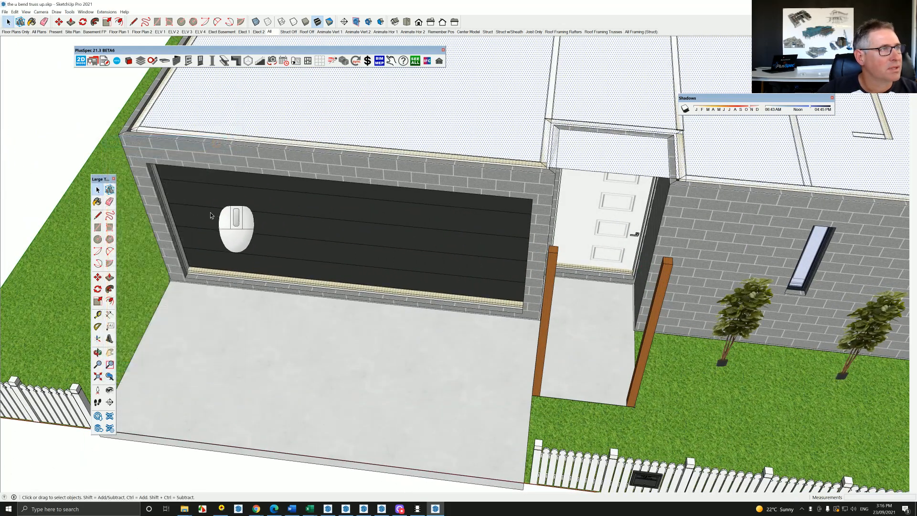
click(98, 315)
scroll(549, 244, up, 6)
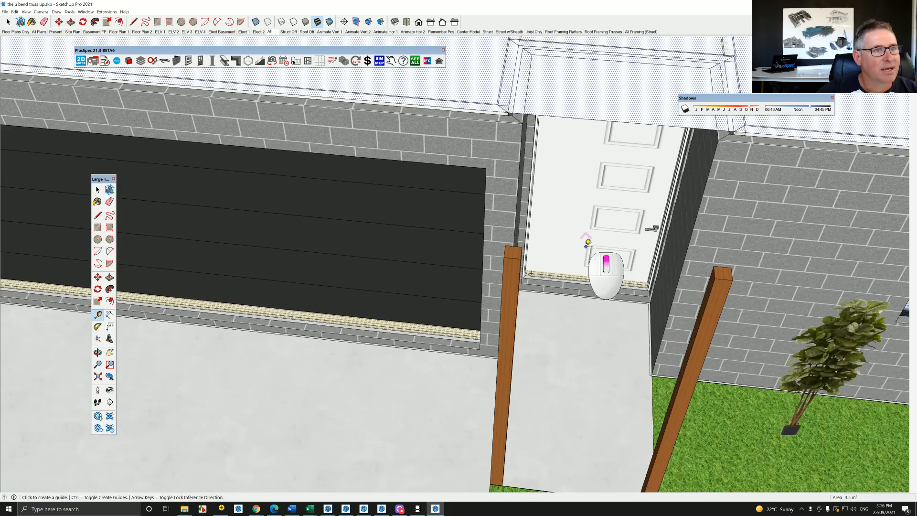
scroll(495, 247, up, 2)
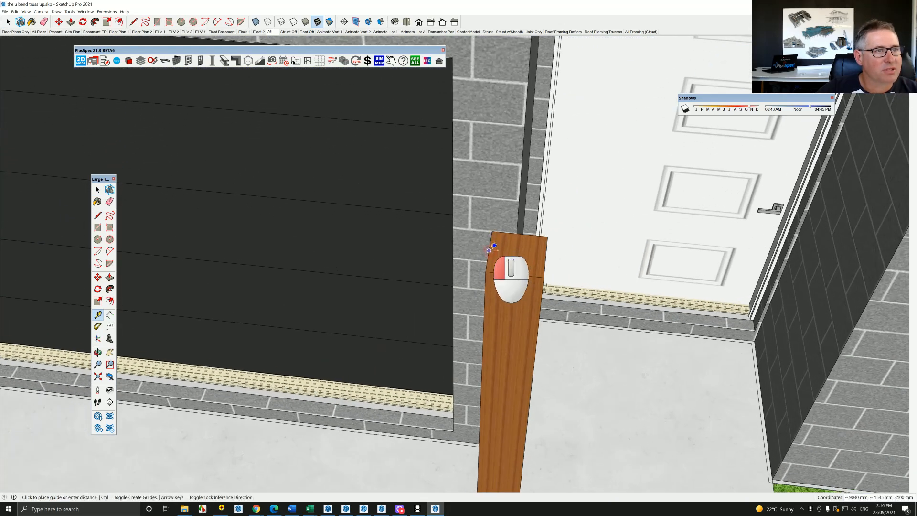
click(493, 245)
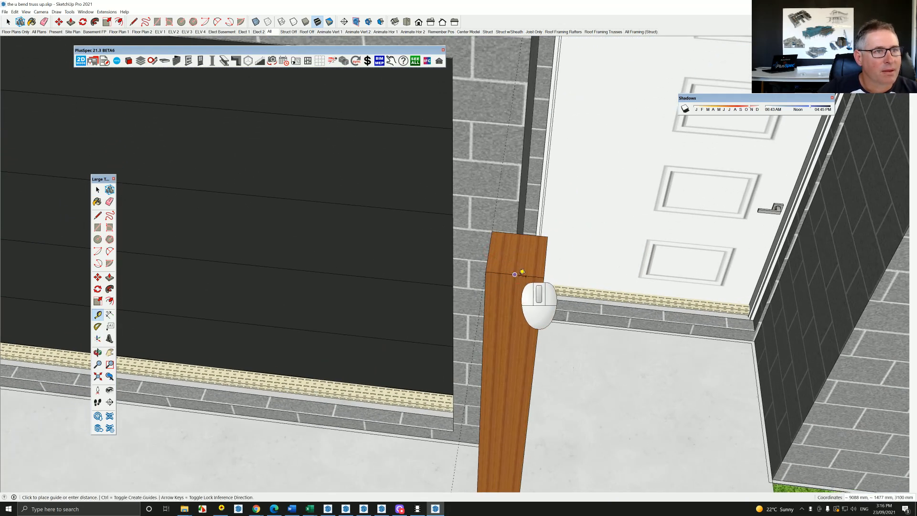
click(522, 270)
Place a guide along the outer side of the other entry post, away from the garage
scroll(530, 287, down, 6)
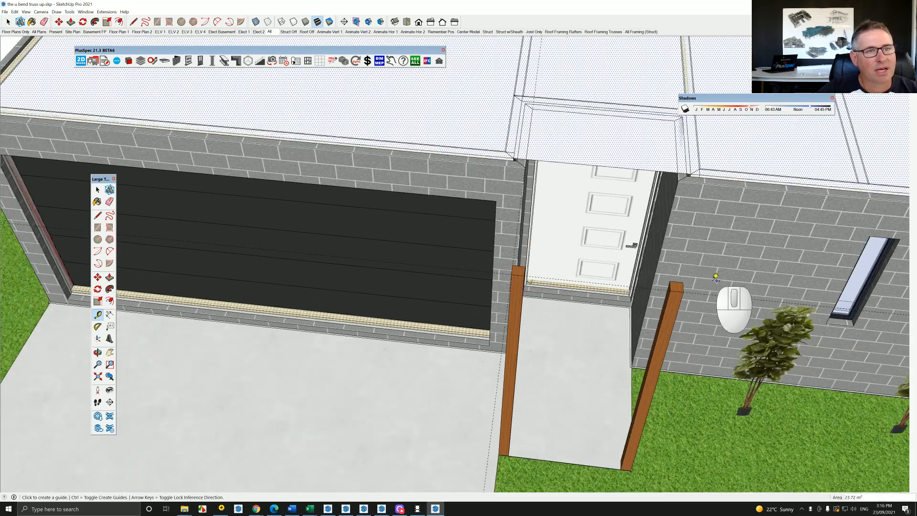
scroll(673, 287, up, 3)
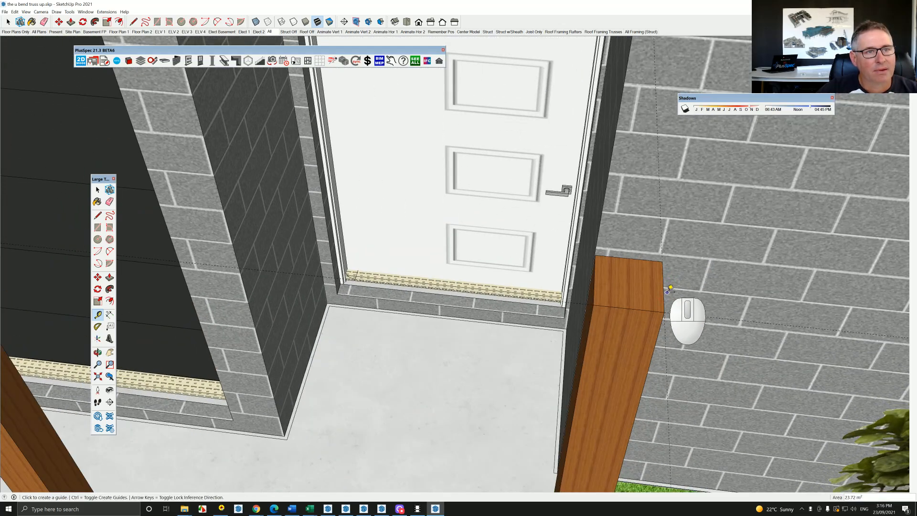
scroll(669, 287, down, 6)
middle_drag(643, 279, 567, 310)
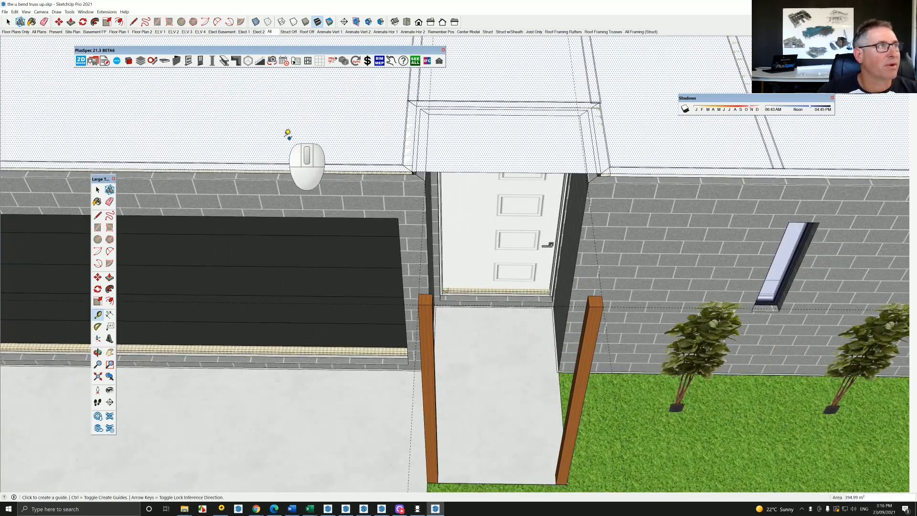
Draw a rectangle from the garage-side entry post's outer front corner back over the house's top face, spanning both posts
click(157, 23)
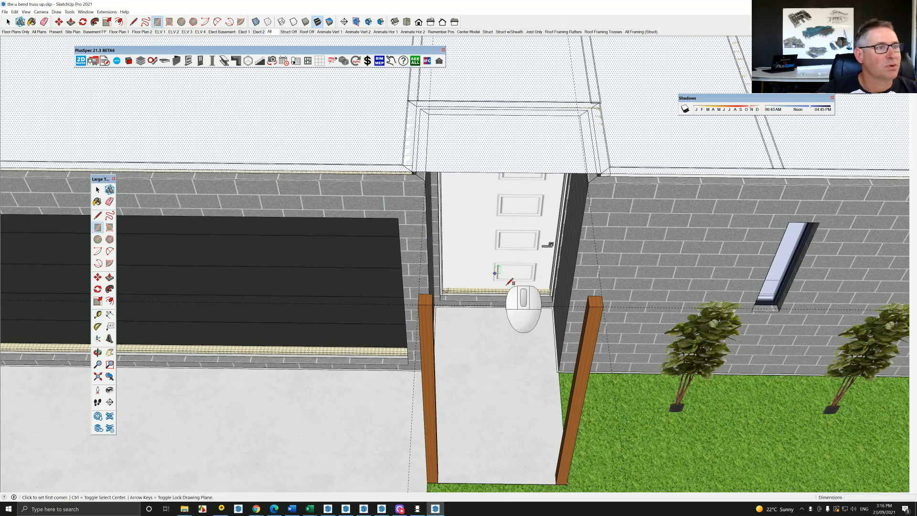
click(419, 304)
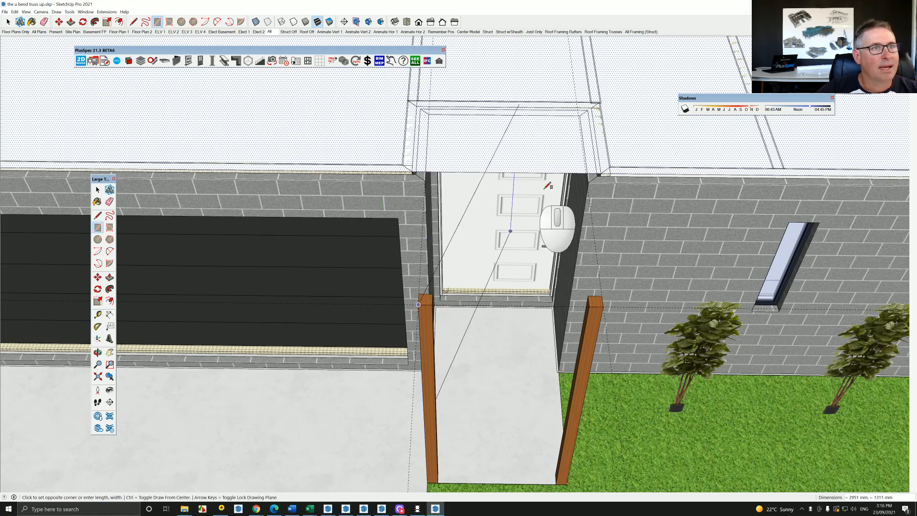
click(574, 80)
middle_drag(572, 101, 455, 205)
key(space)
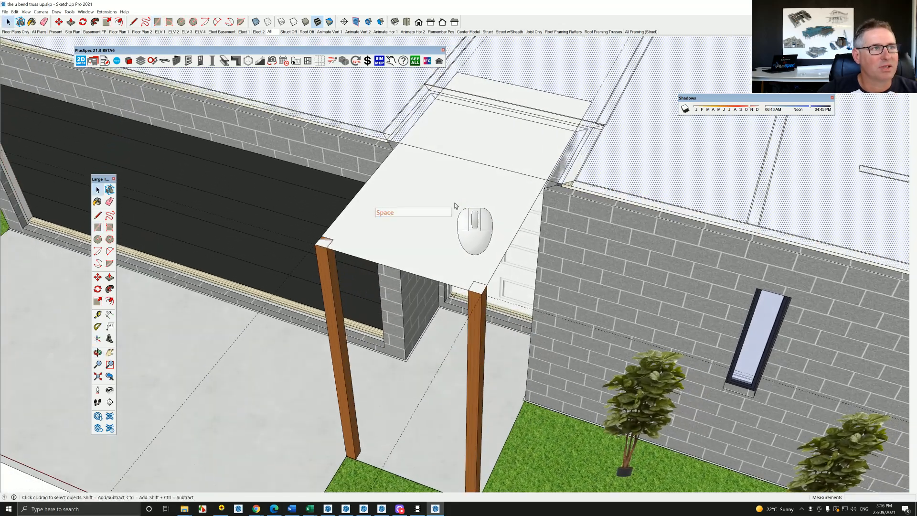
Delete the edge that splits the entry rectangle along the front of the house's top face
click(455, 205)
click(458, 182)
click(459, 172)
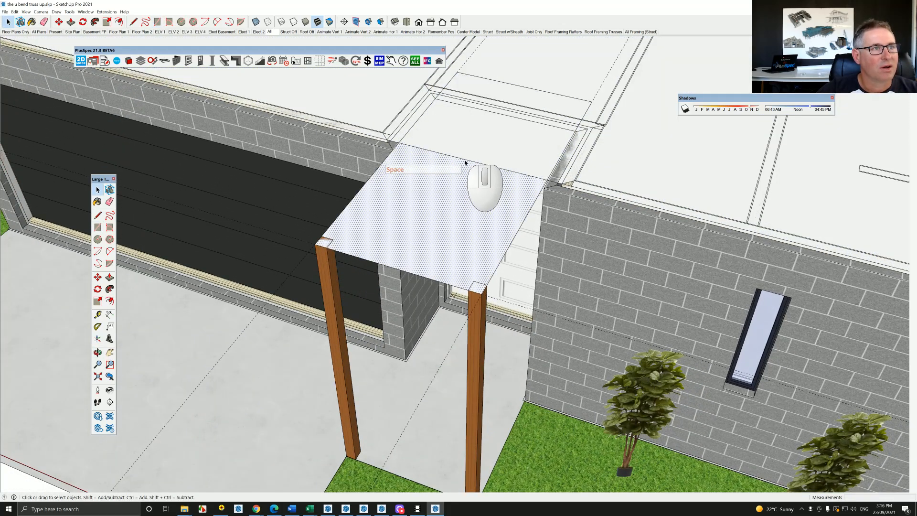
click(465, 163)
key(Delete)
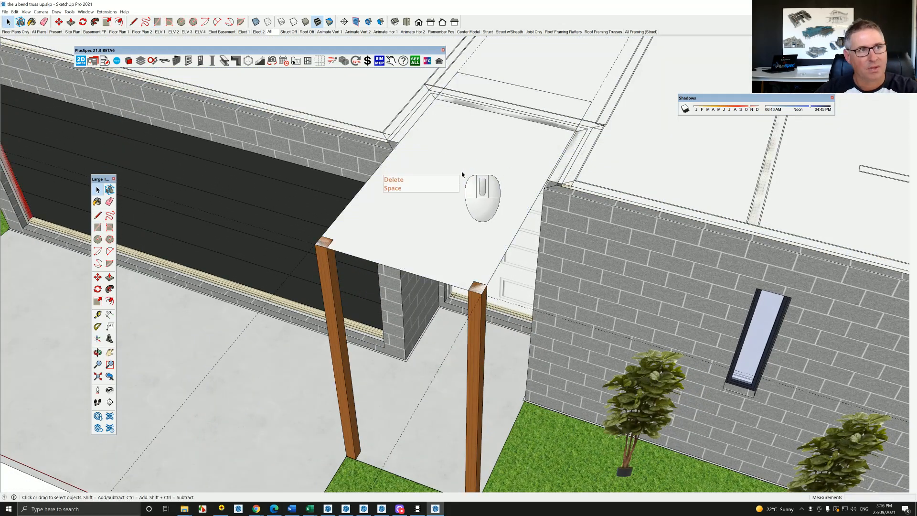
Push/Pull the entry rectangle upward about 338 mm to form a raised block over the entry posts
click(454, 198)
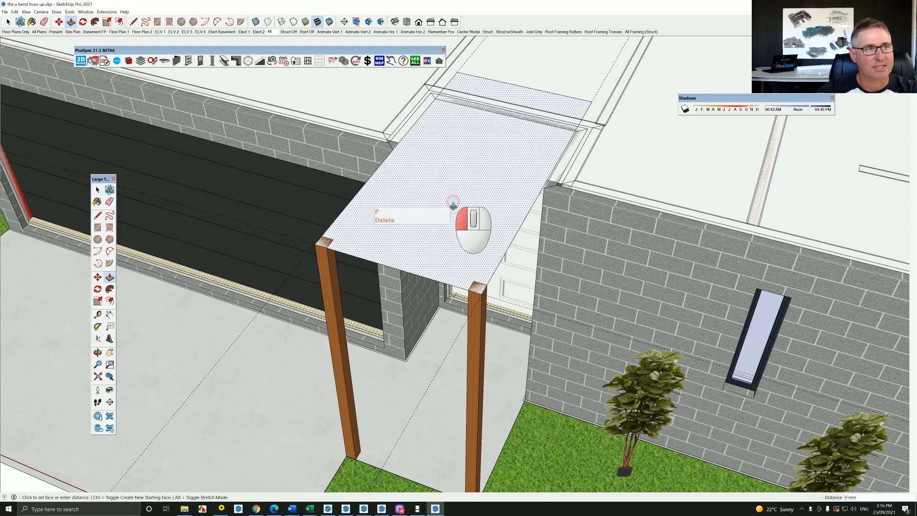
click(453, 204)
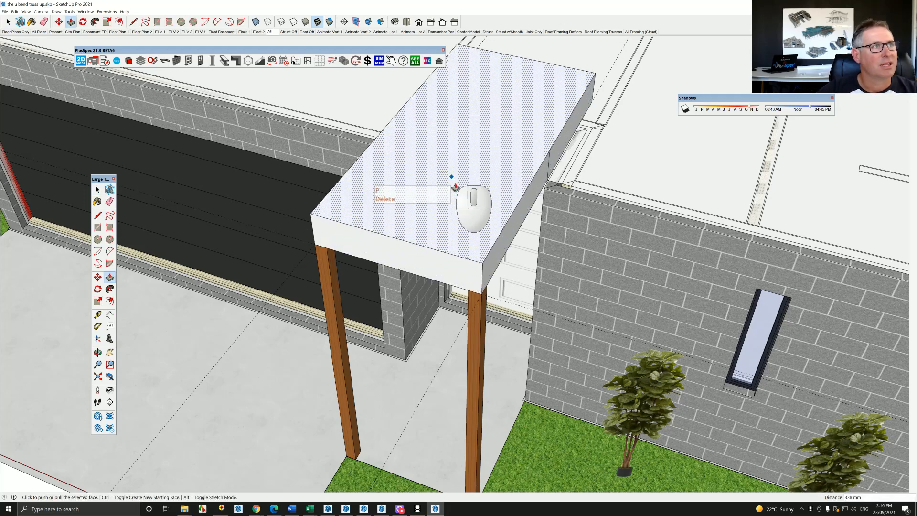
middle_drag(455, 188, 475, 244)
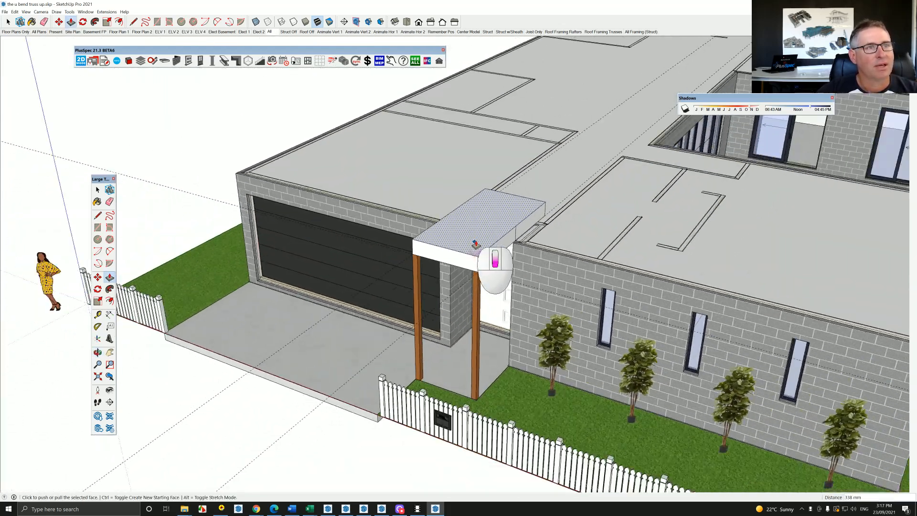
Create one hip roof from the main and raised entry top faces with 22.5-degree pitch, concrete tile and 670 mm boxed eaves
scroll(560, 173, down, 6)
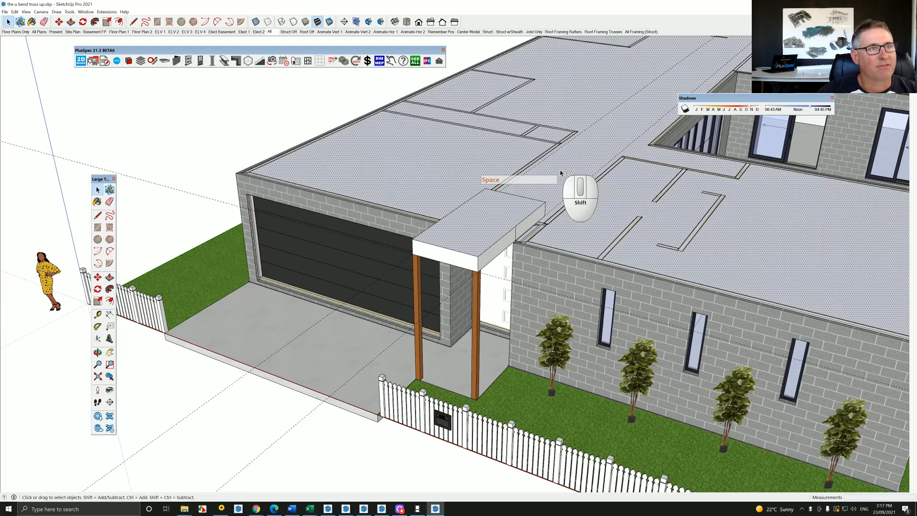
middle_drag(555, 189, 487, 234)
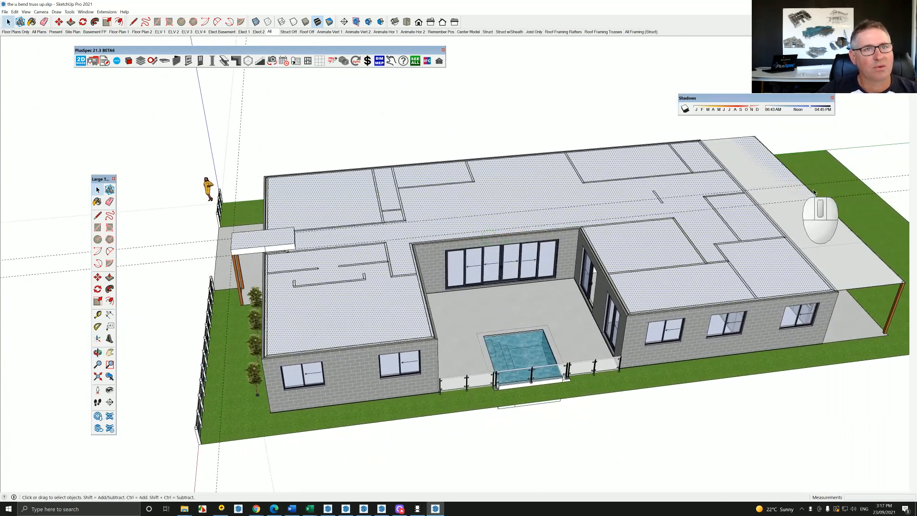
right_click(519, 193)
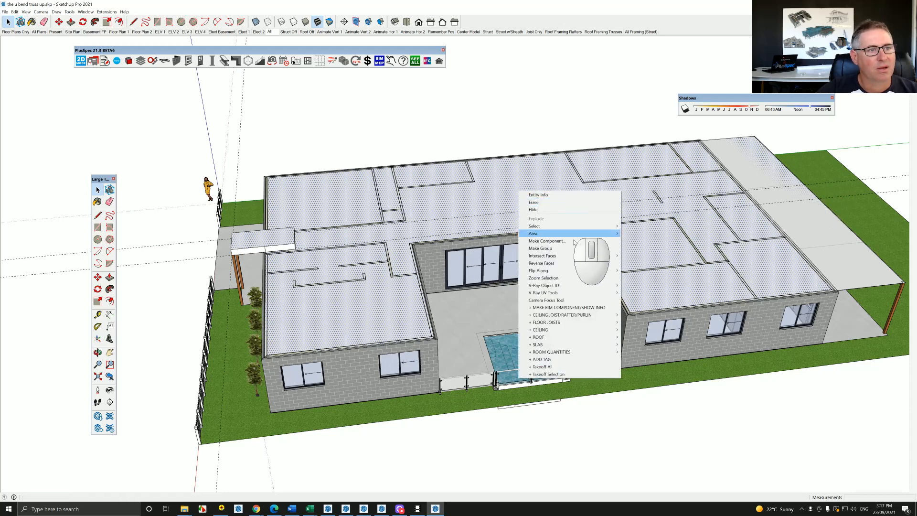
mouse_move(562, 338)
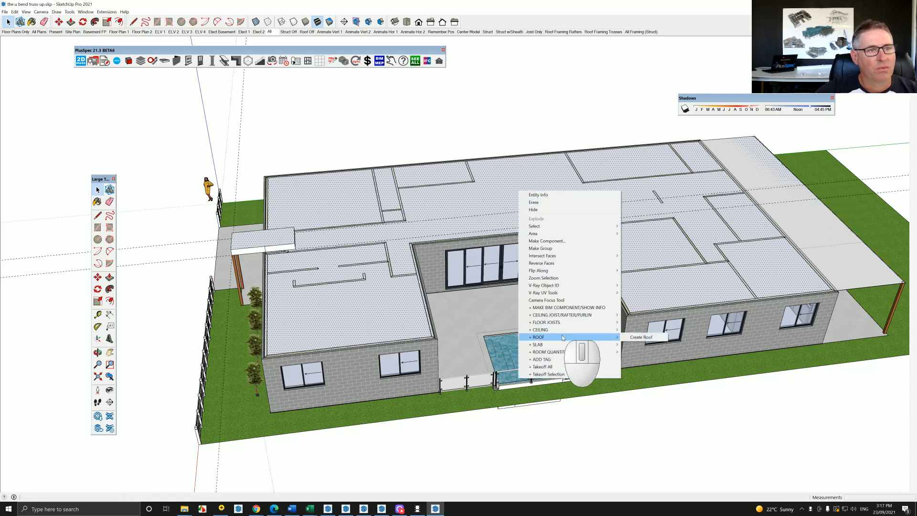
click(635, 336)
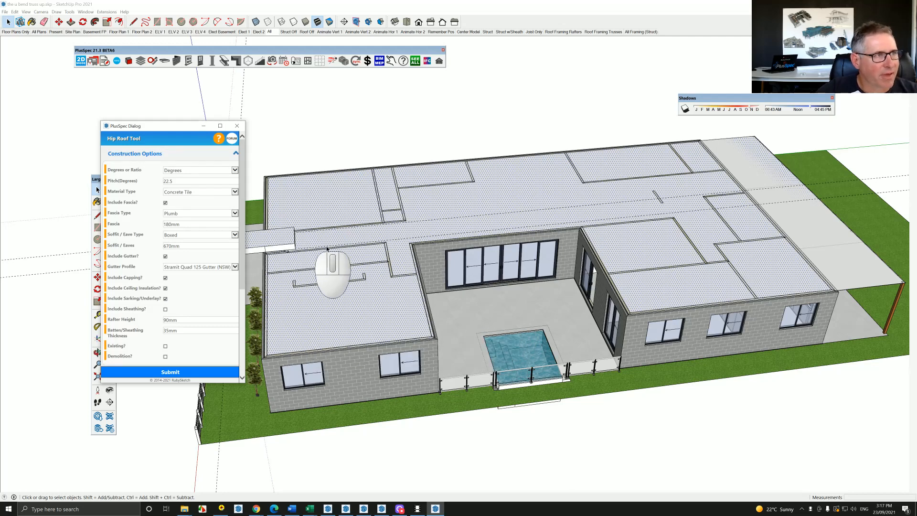
click(206, 376)
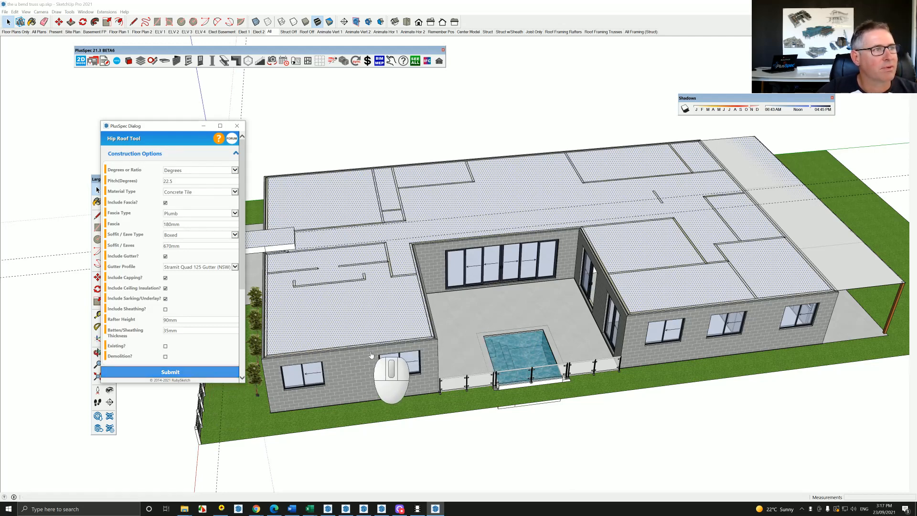
Turn the front hip face of the entry roof into a gable with a 90-degree pitch and 600 mm overhang
middle_drag(358, 336, 645, 296)
scroll(435, 293, up, 5)
scroll(435, 294, up, 5)
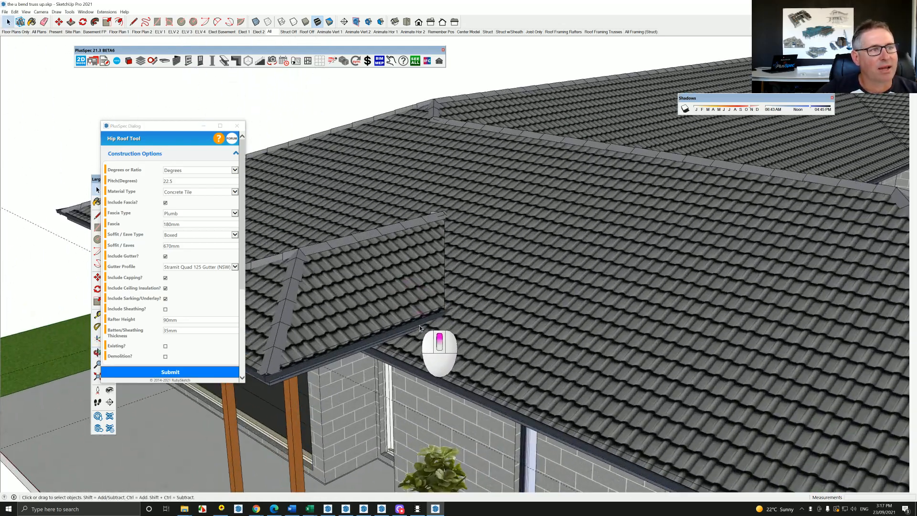
middle_drag(420, 325, 580, 253)
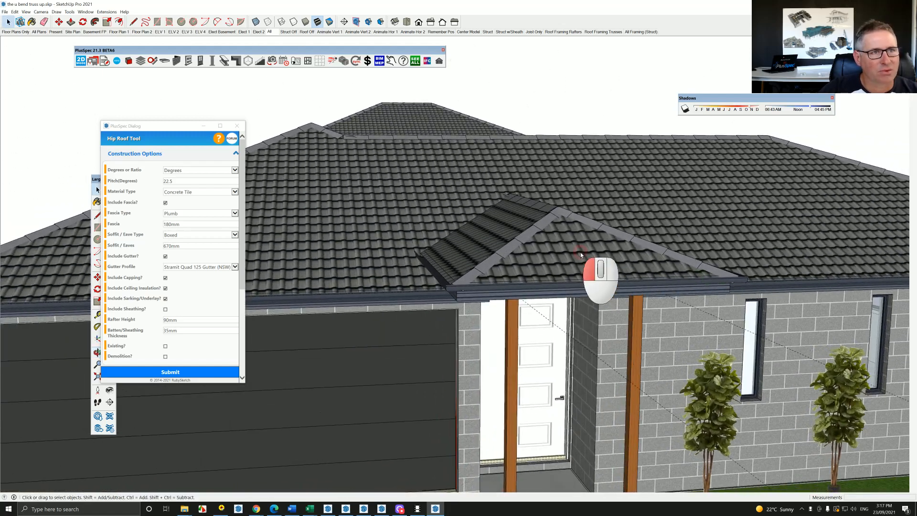
right_click(573, 250)
mouse_move(595, 387)
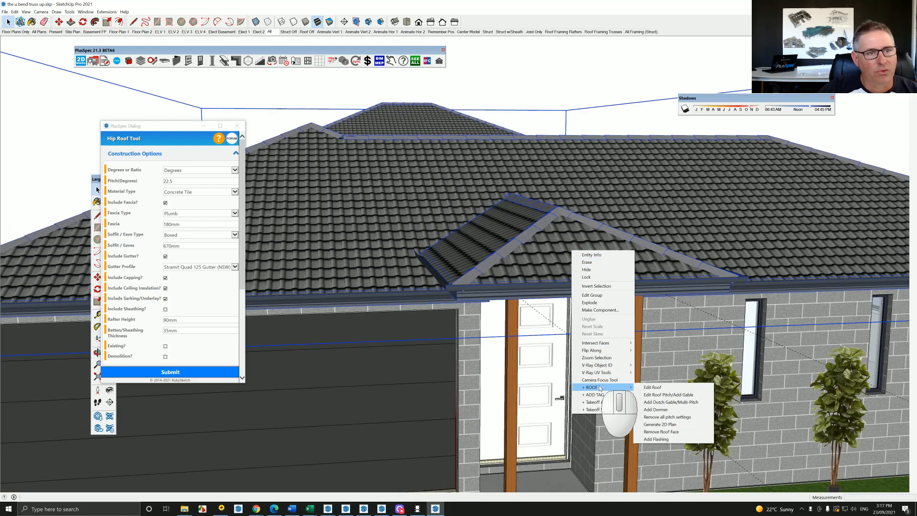
click(666, 395)
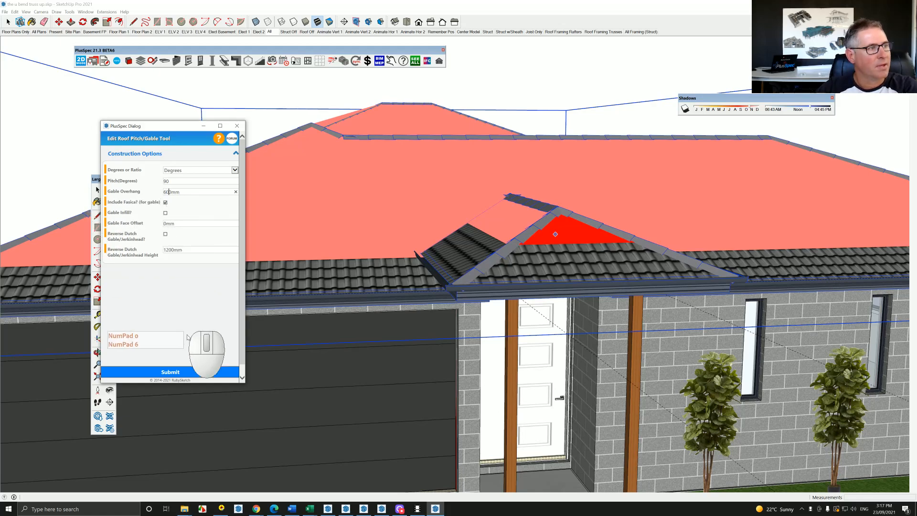
text(0)
click(177, 372)
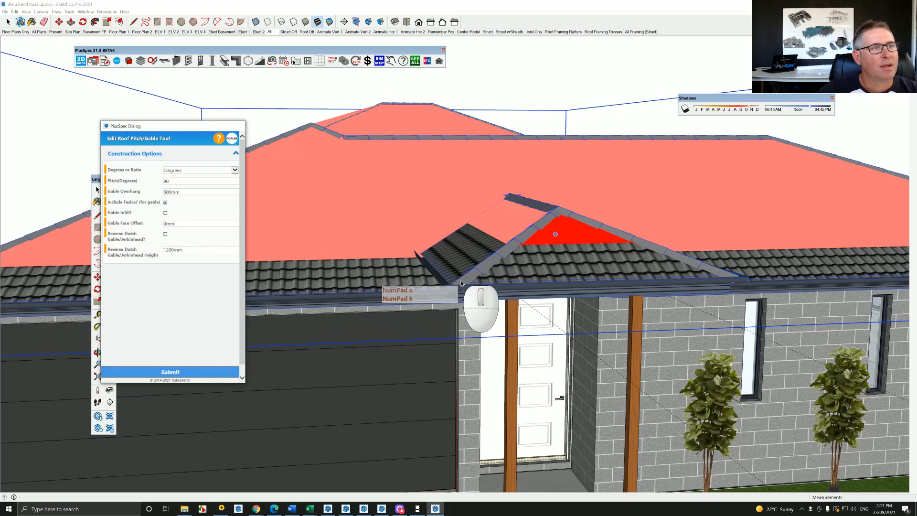
middle_drag(461, 277, 422, 284)
key(space)
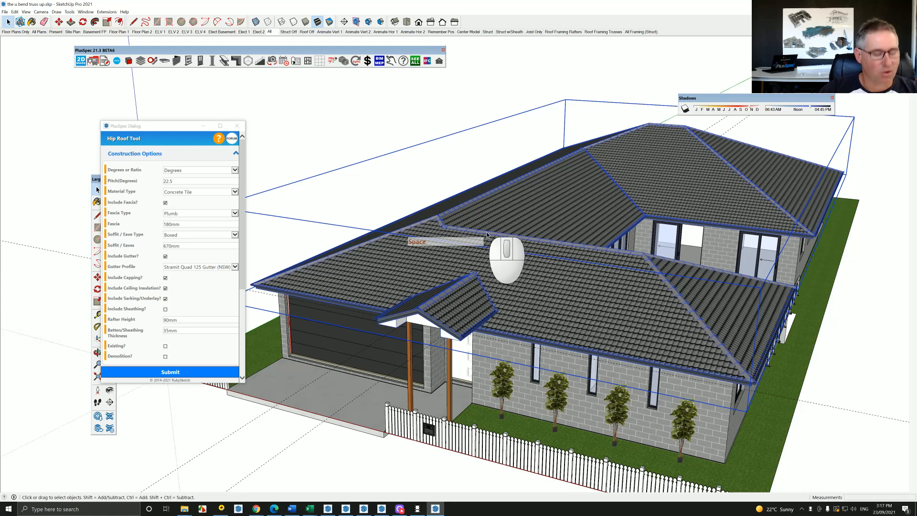
Hide the finished roof to expose the top faces and the raised block over the entry
key(h)
middle_drag(502, 269, 465, 282)
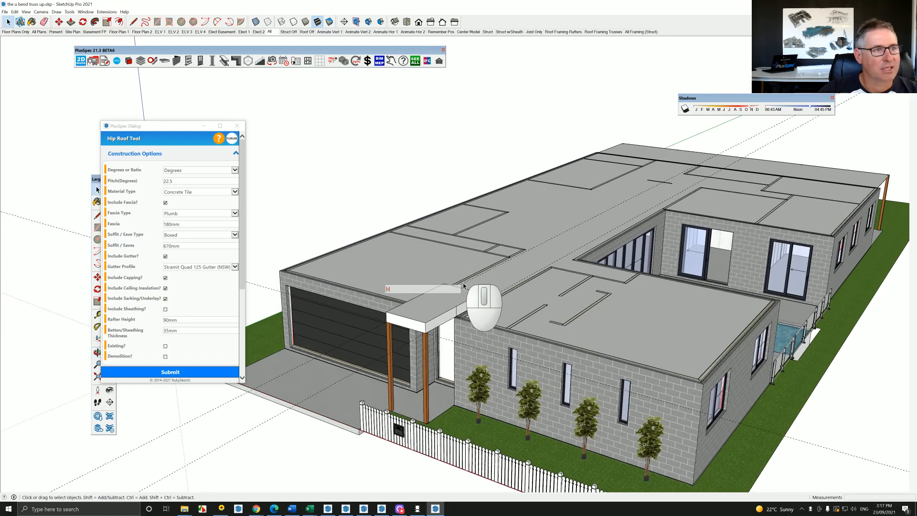
scroll(430, 338, up, 1)
scroll(430, 338, up, 3)
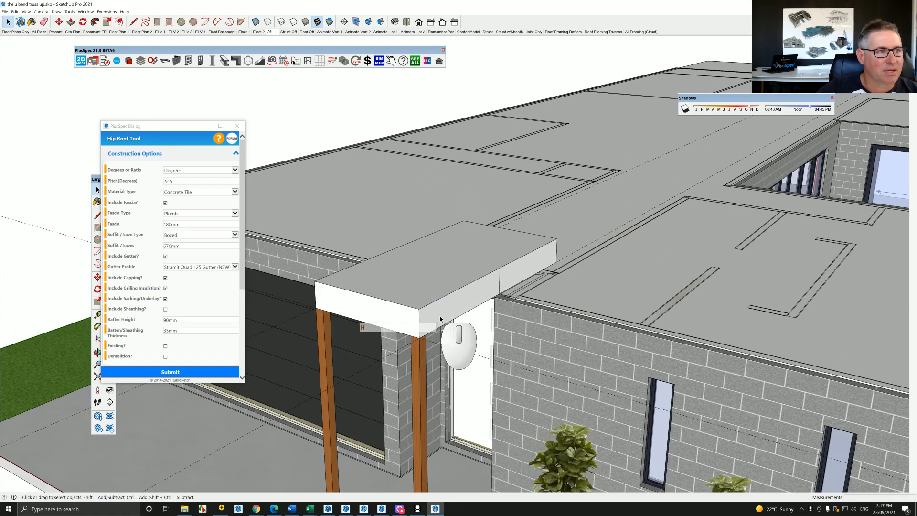
Run a 140x35 structural timber beam around the two sides and front of the raised entry block, just below its top edges
middle_drag(442, 311, 444, 310)
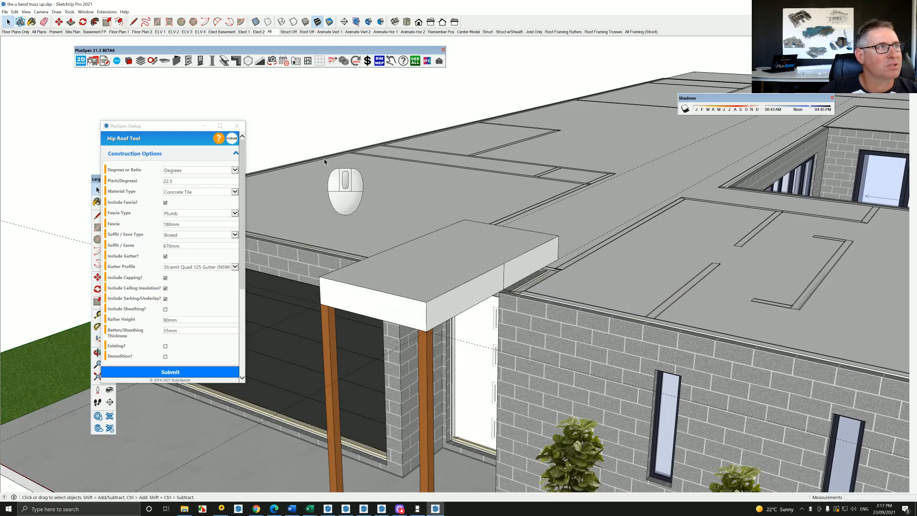
click(235, 61)
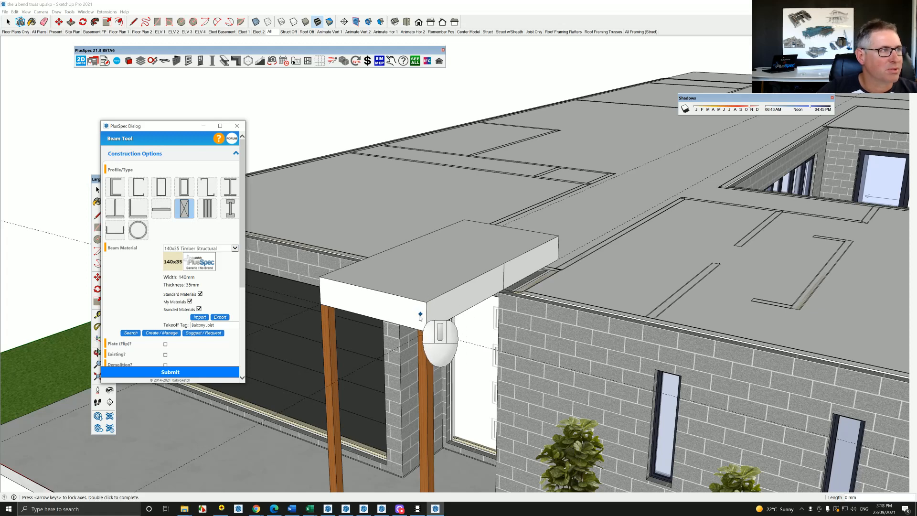
click(558, 237)
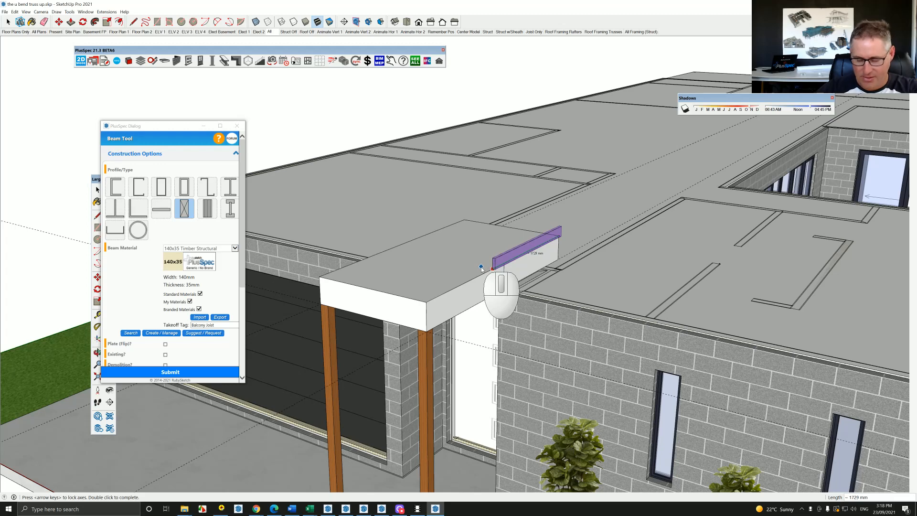
key(Right)
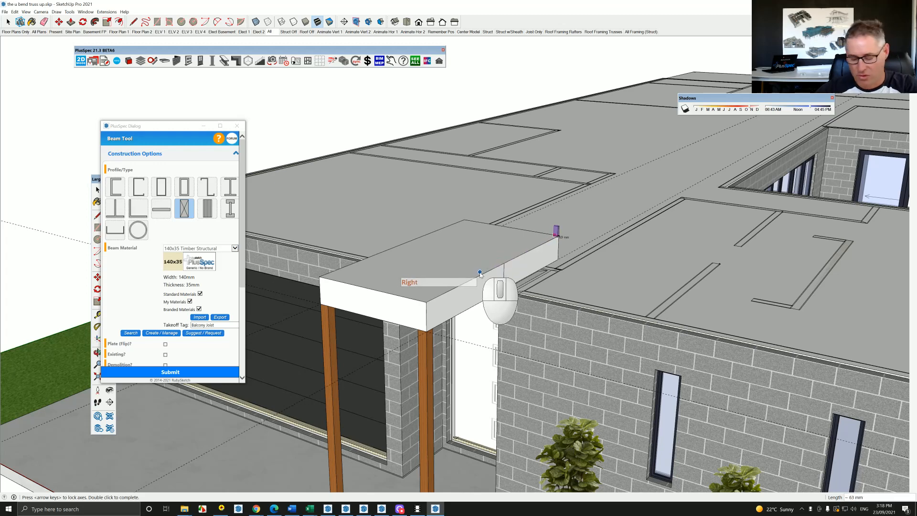
key(Left)
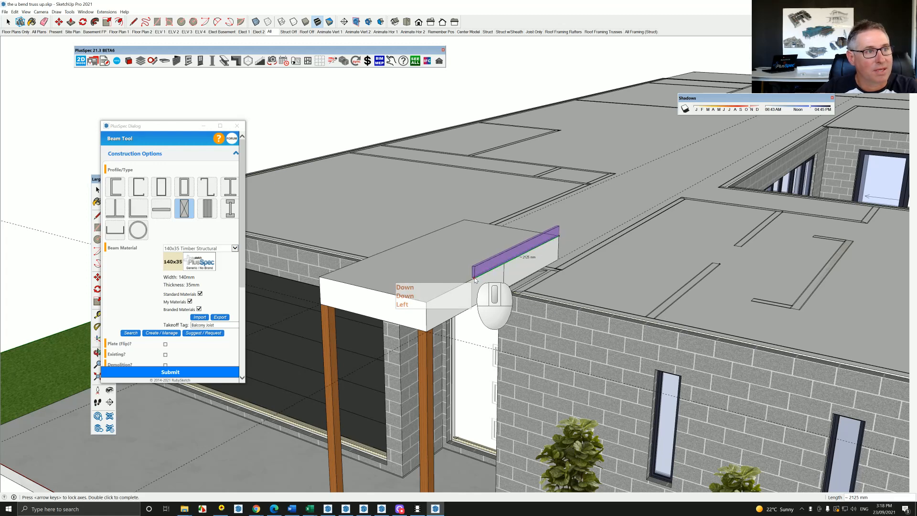
key(Down)
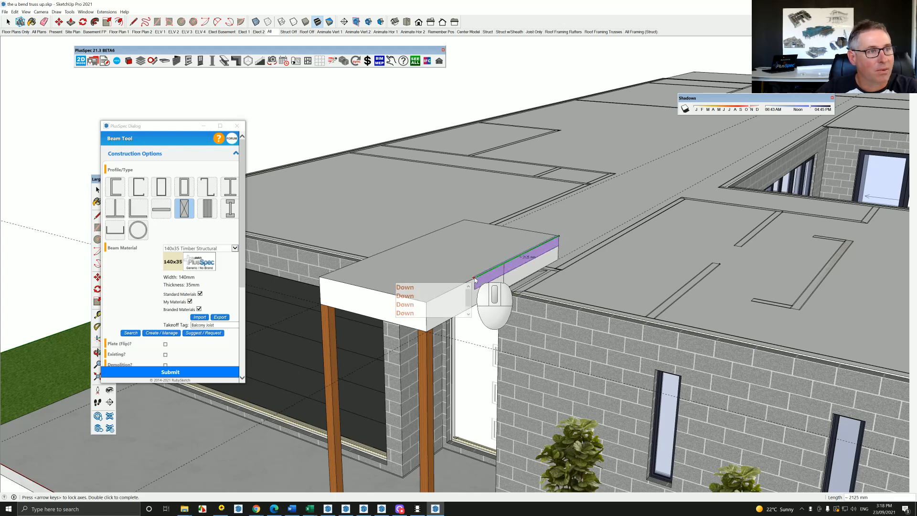
click(426, 303)
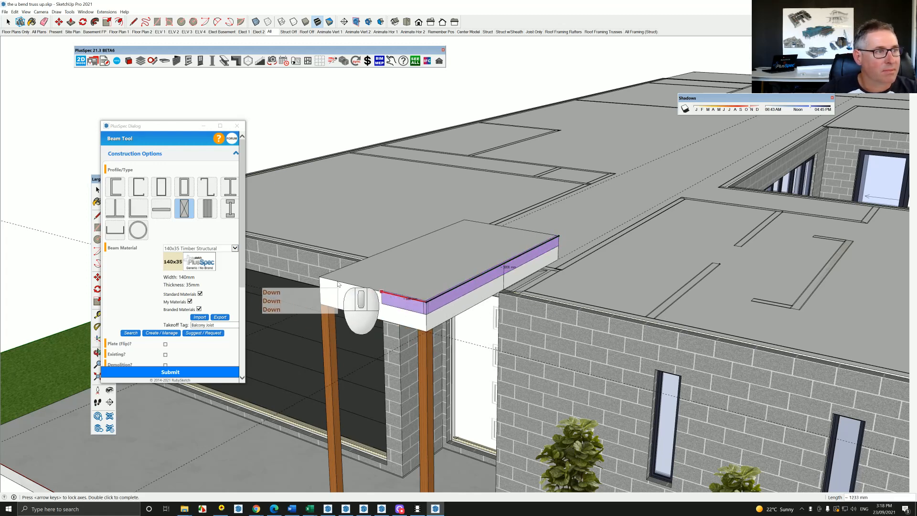
click(320, 278)
key(Down)
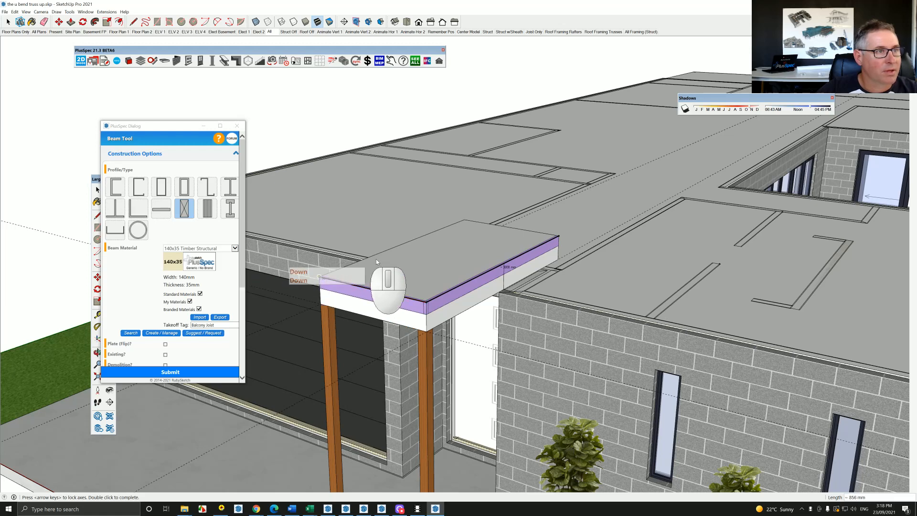
double_click(463, 219)
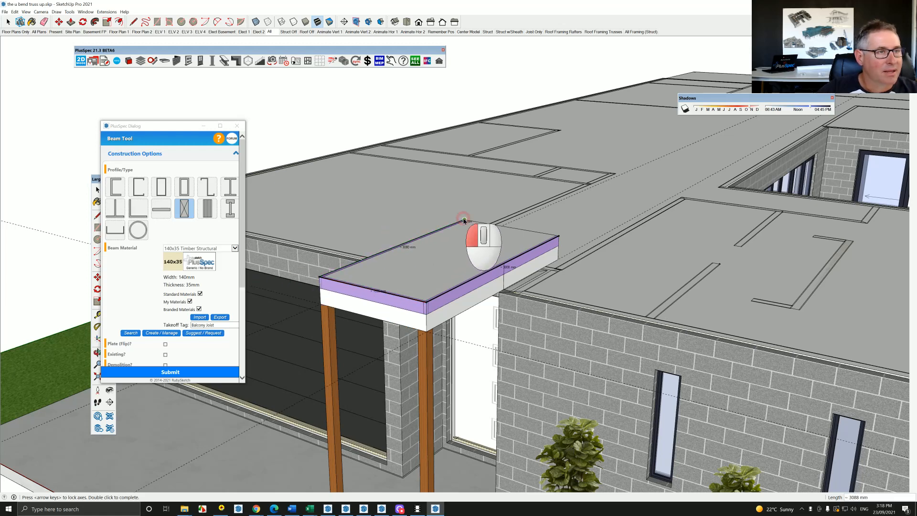
middle_drag(432, 311, 529, 273)
click(528, 264)
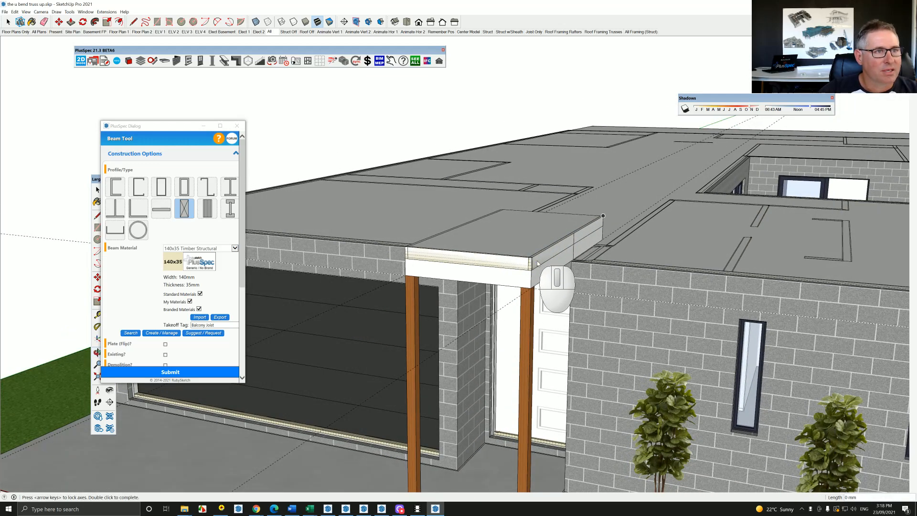
key(space)
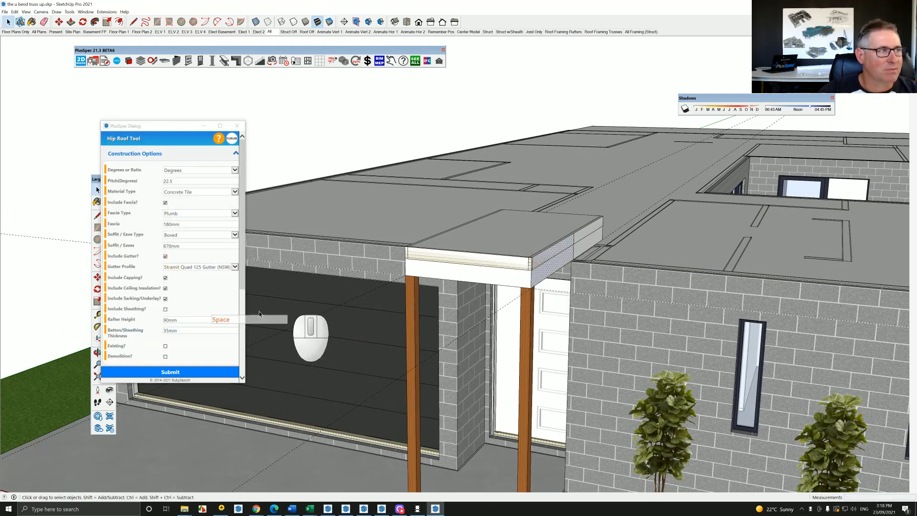
click(237, 126)
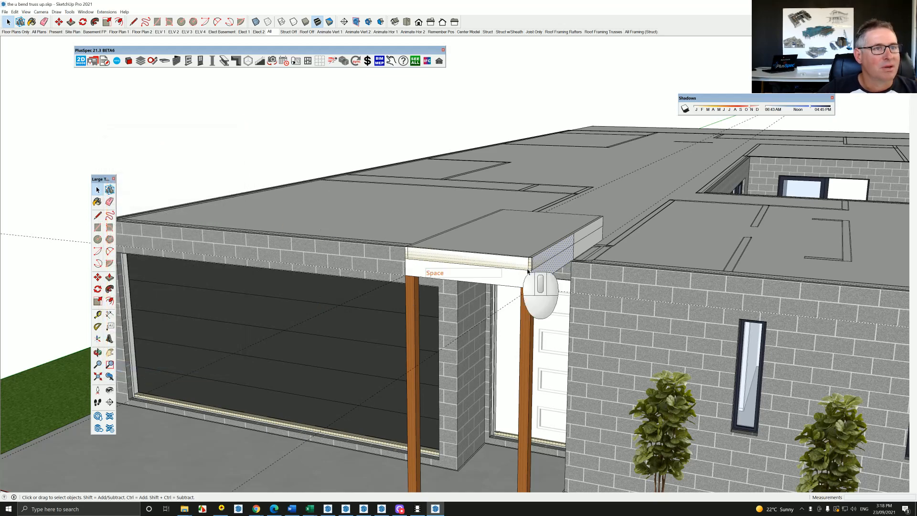
Unhide the last hidden object to bring back the finished tiled roof over the house and entry
middle_drag(516, 264, 447, 202)
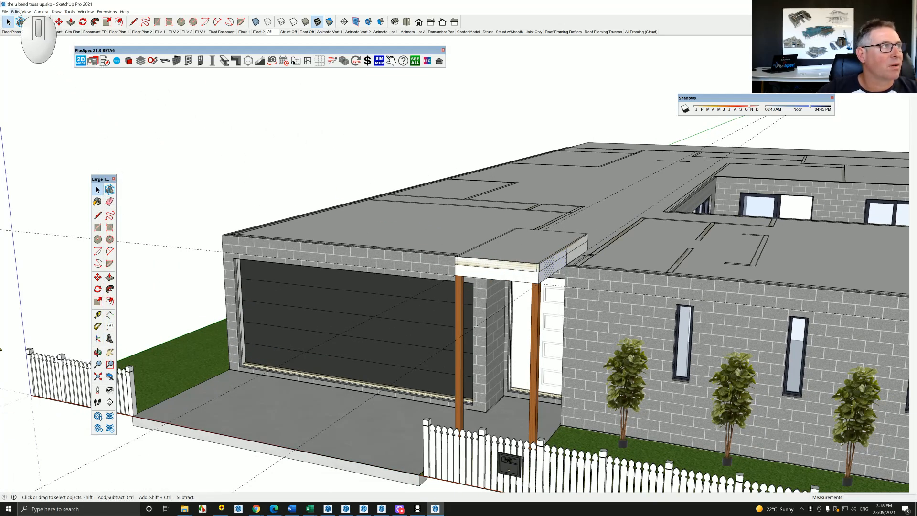
click(26, 11)
mouse_move(14, 11)
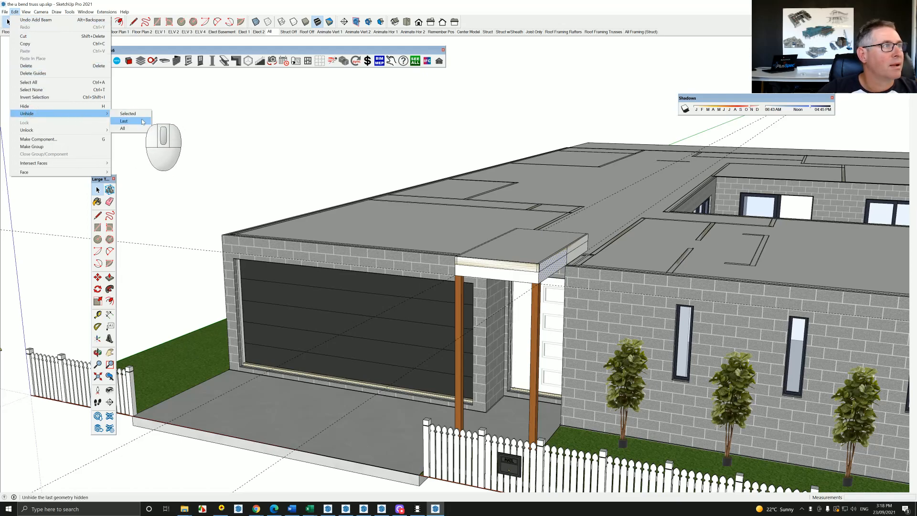
click(131, 121)
middle_drag(429, 270, 363, 279)
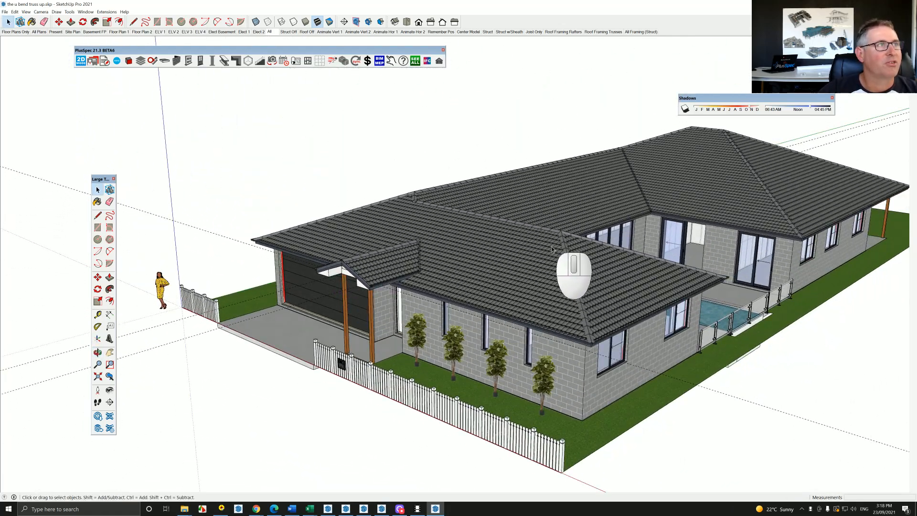
Show the structural scene to examine the house framing, and return to the full-model scene for the roofs above the entry
click(488, 32)
middle_drag(541, 260, 547, 322)
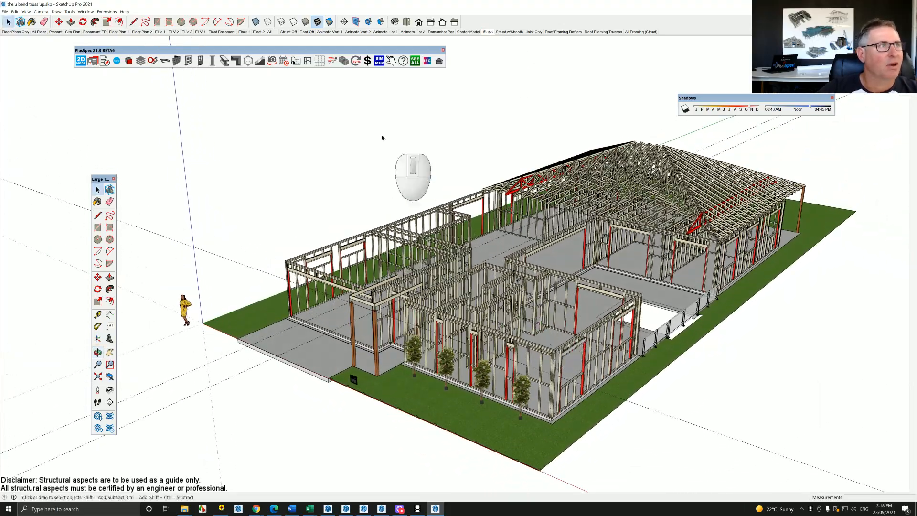
click(270, 32)
scroll(467, 238, up, 6)
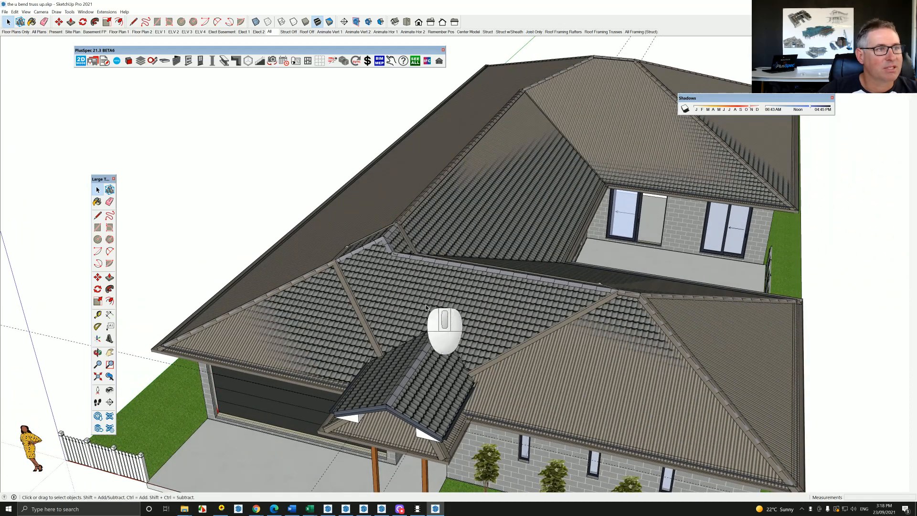
click(502, 357)
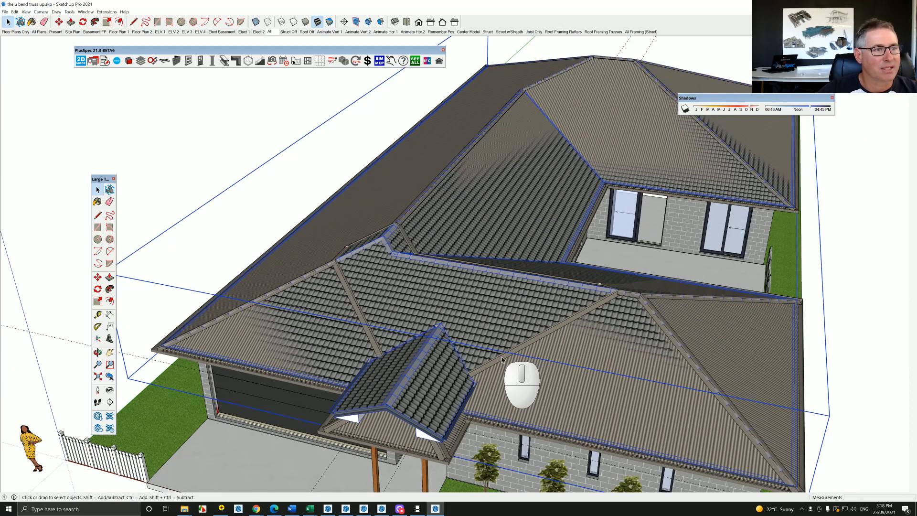
key(Delete)
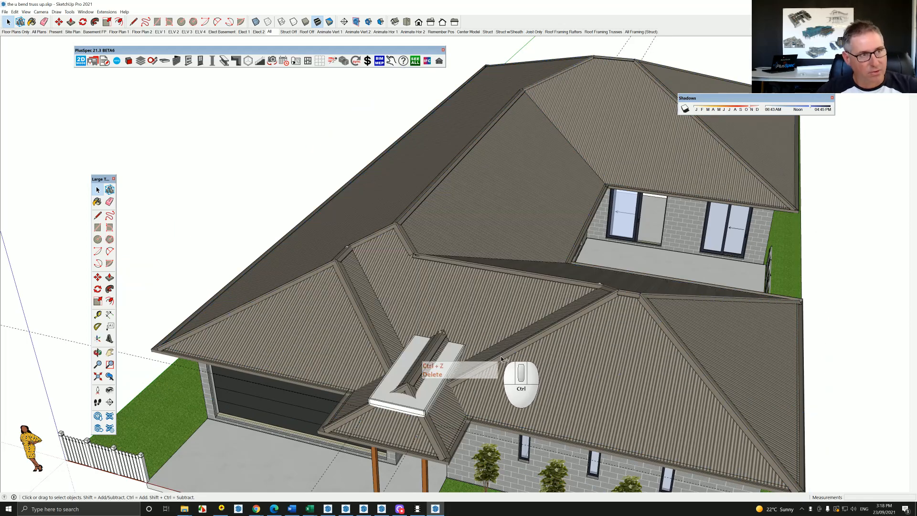
key(ctrl+z)
Delete the corrugated roof that overlaps the tiled hip roof with the entry gable
scroll(413, 381, up, 3)
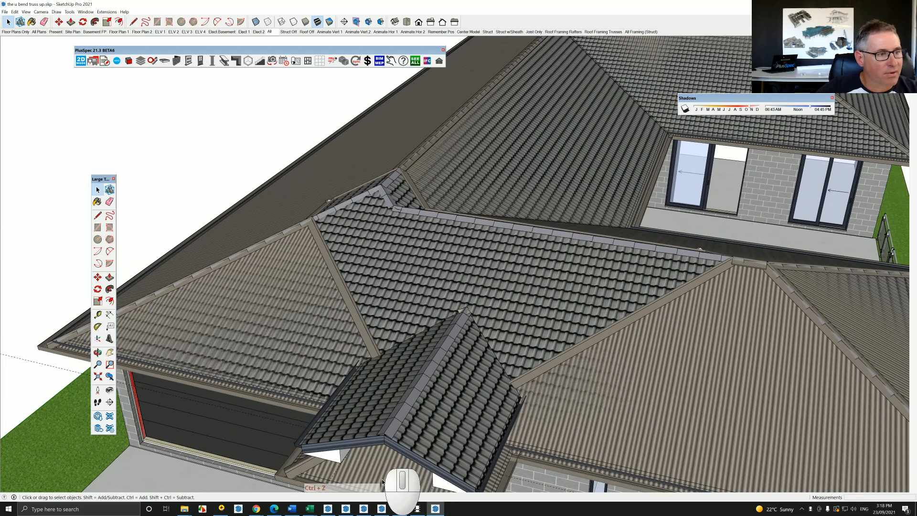
key(Delete)
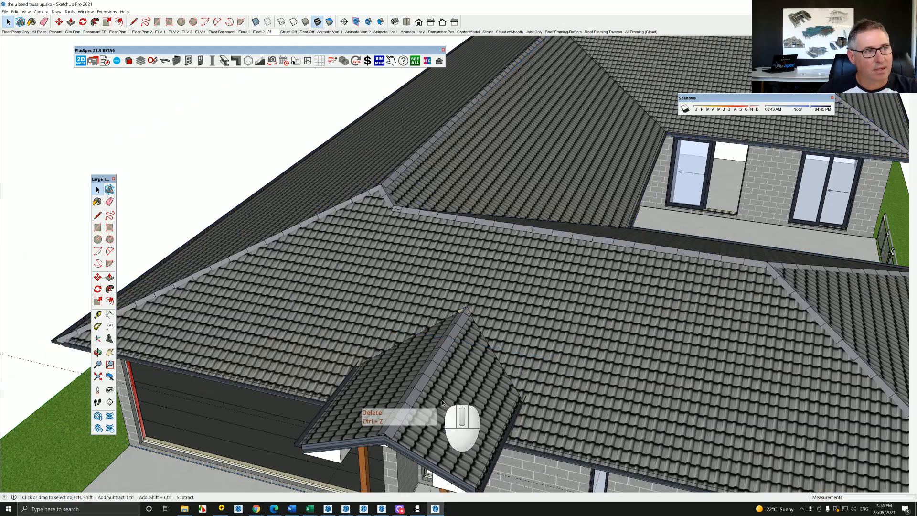
scroll(439, 397, down, 2)
mouse_move(440, 398)
middle_down()
mouse_move(440, 316)
mouse_move(404, 284)
mouse_move(573, 313)
middle_up()
scroll(404, 283, down, 1)
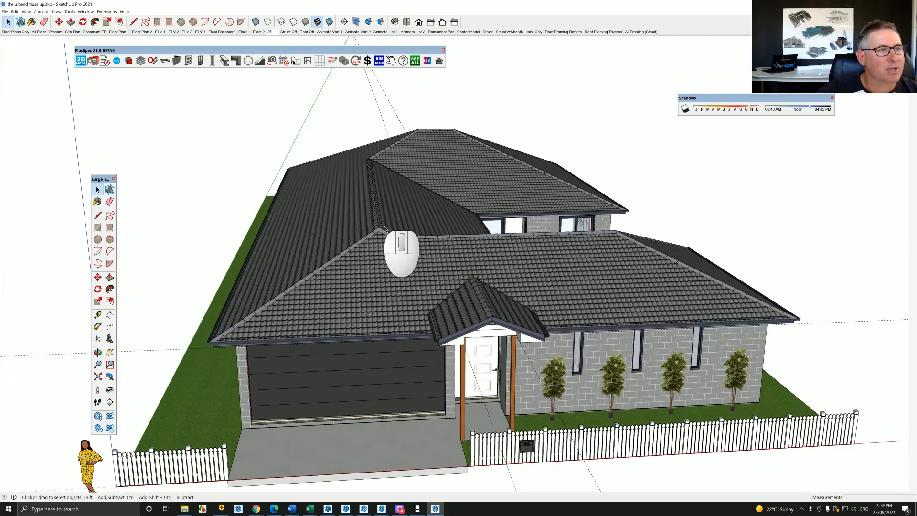
middle_drag(480, 242, 367, 255)
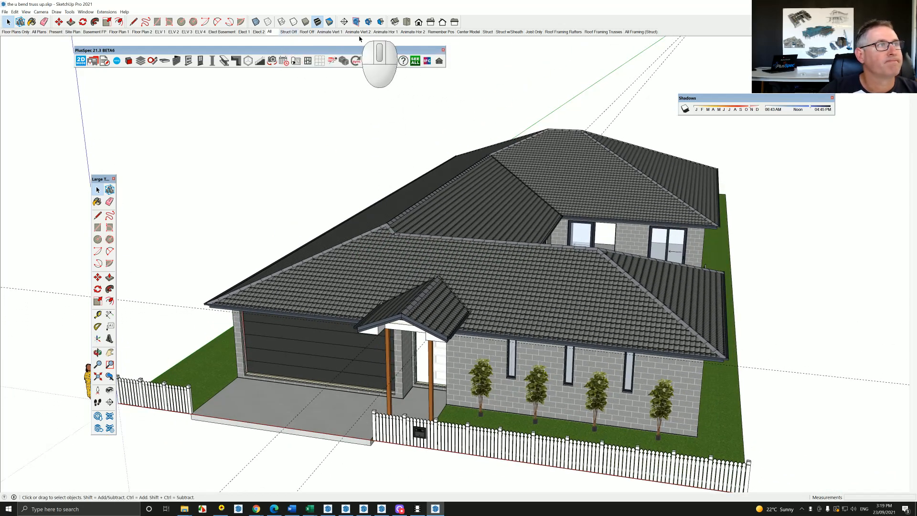
Show the structural scene and delete the construction guides running lengthwise through the wall frames
click(487, 31)
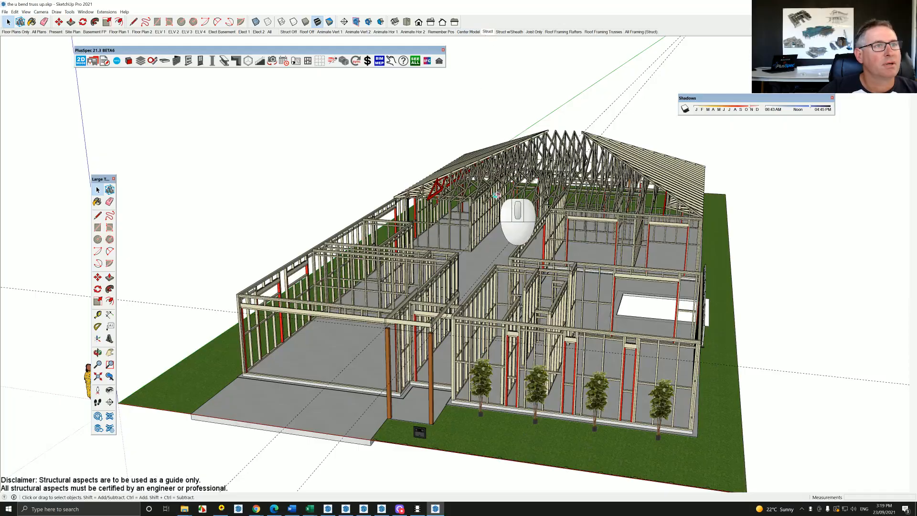
mouse_move(501, 193)
middle_down()
mouse_move(515, 245)
mouse_move(628, 244)
mouse_move(587, 239)
mouse_move(518, 255)
middle_up()
scroll(494, 240, up, 5)
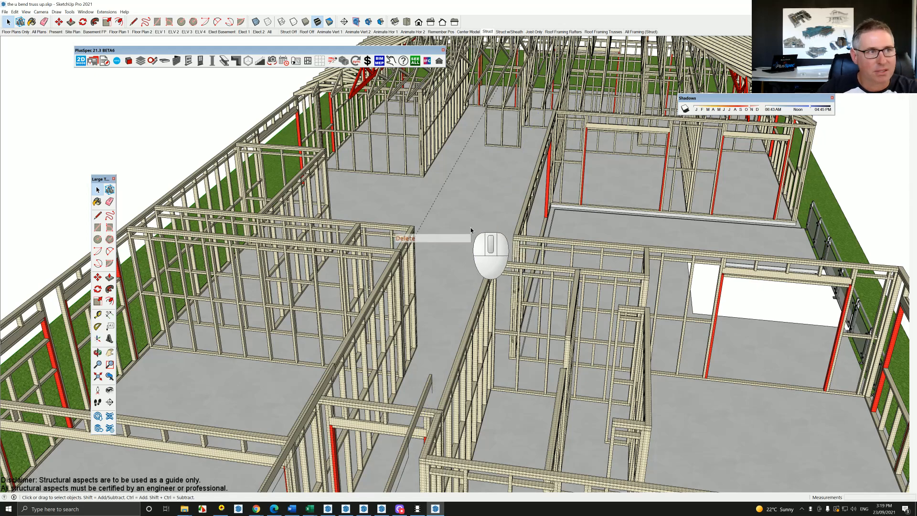
key(Delete)
scroll(437, 219, down, 5)
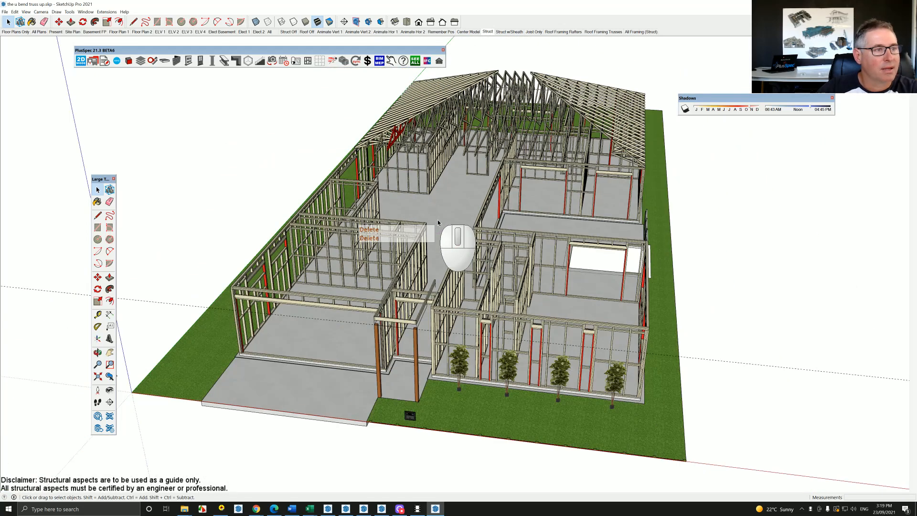
key(Delete)
key(Delete)
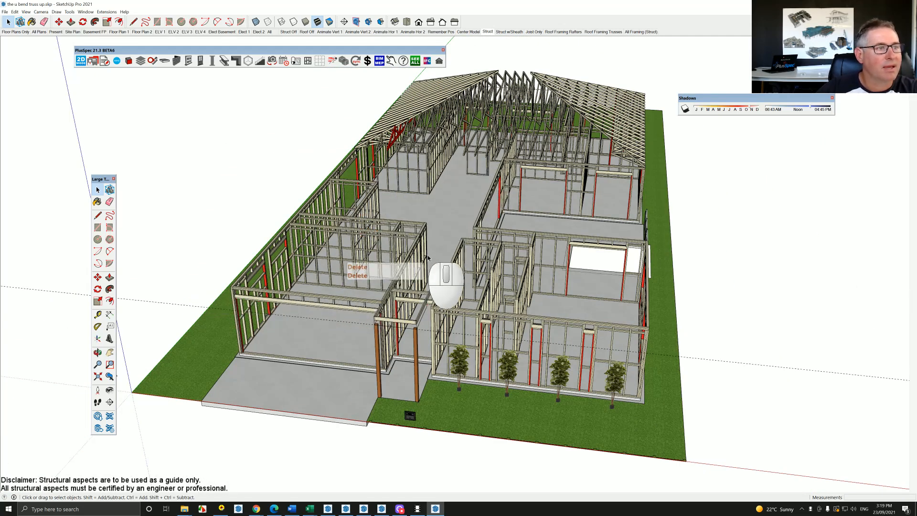
Place a Tape Measure guide parallel to the long courtyard-side wall frame, running through to the front of the house
mouse_move(420, 246)
middle_down()
mouse_move(476, 233)
mouse_move(529, 249)
mouse_move(465, 205)
middle_up()
scroll(455, 206, up, 10)
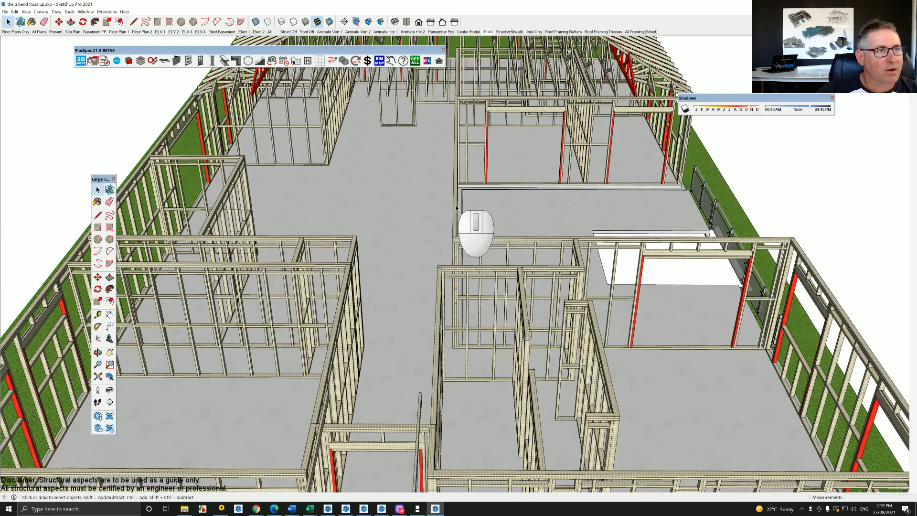
key(t)
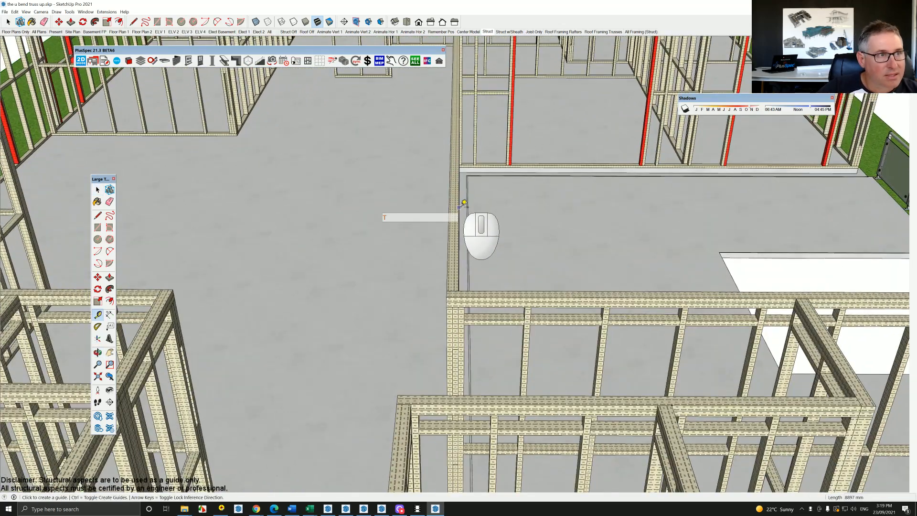
click(462, 205)
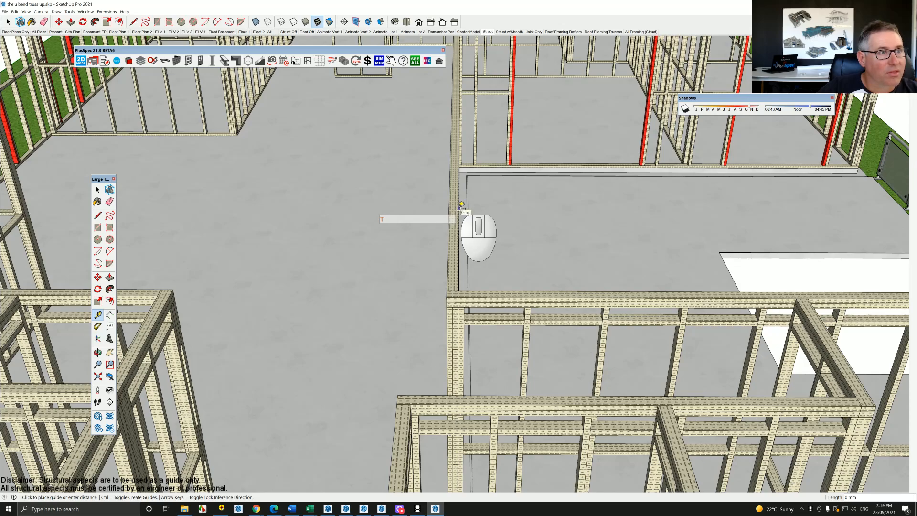
scroll(461, 204, down, 10)
middle_drag(460, 198, 515, 305)
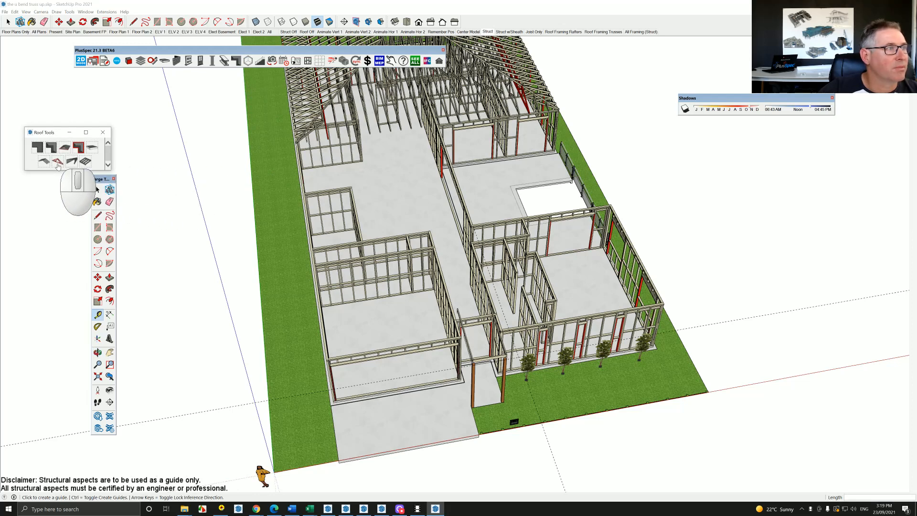
Start a hip truss layout from the garage's outer front corner, setting its width across the front of the house to the entry guide
click(57, 164)
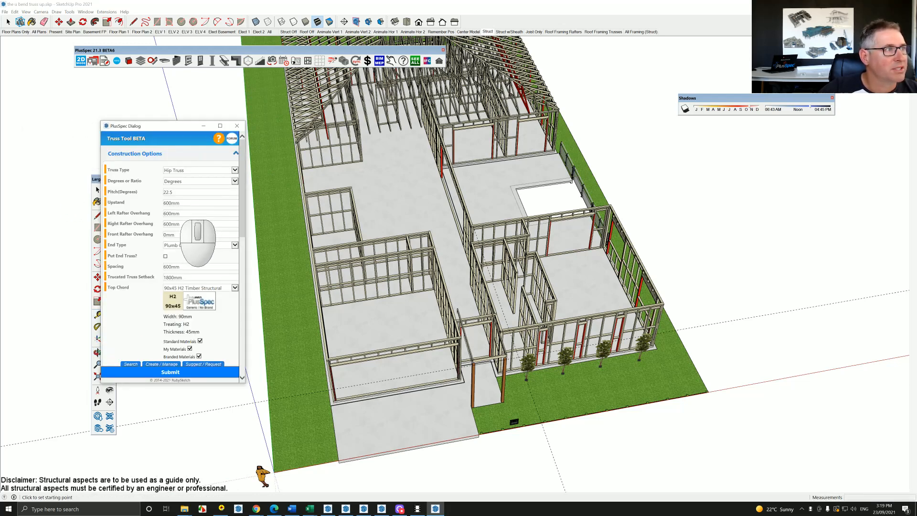
middle_drag(387, 368, 362, 370)
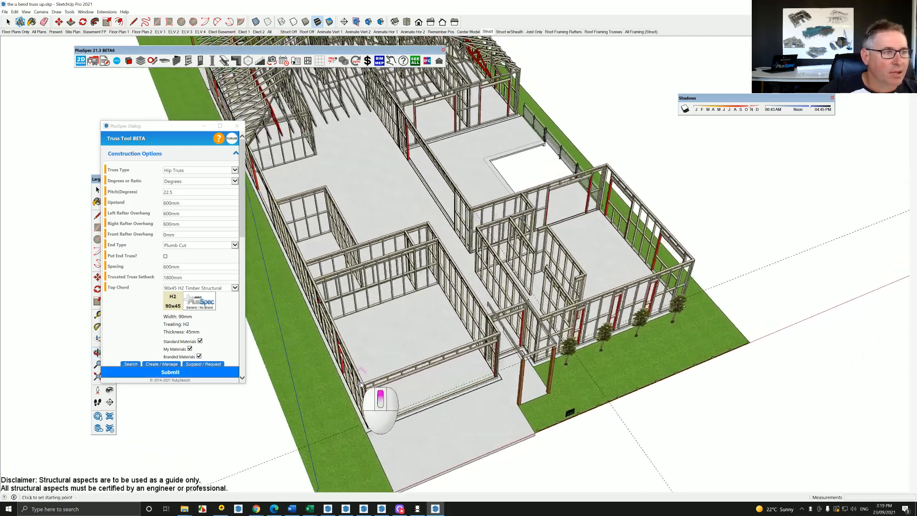
scroll(361, 383, up, 5)
scroll(363, 388, down, 5)
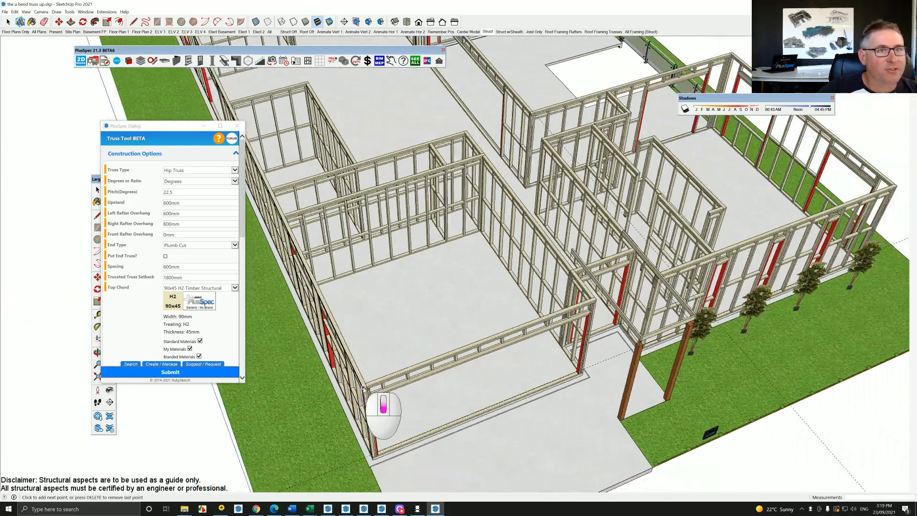
scroll(649, 283, up, 2)
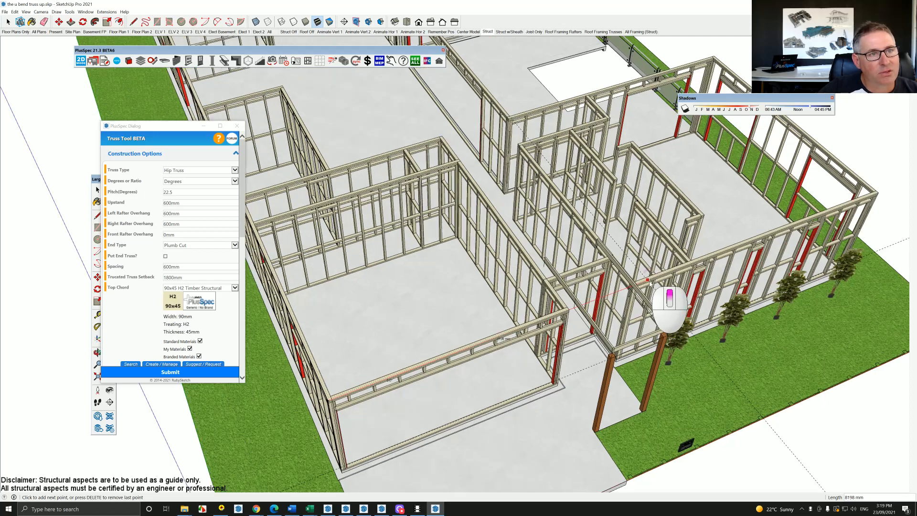
middle_drag(650, 281, 487, 234)
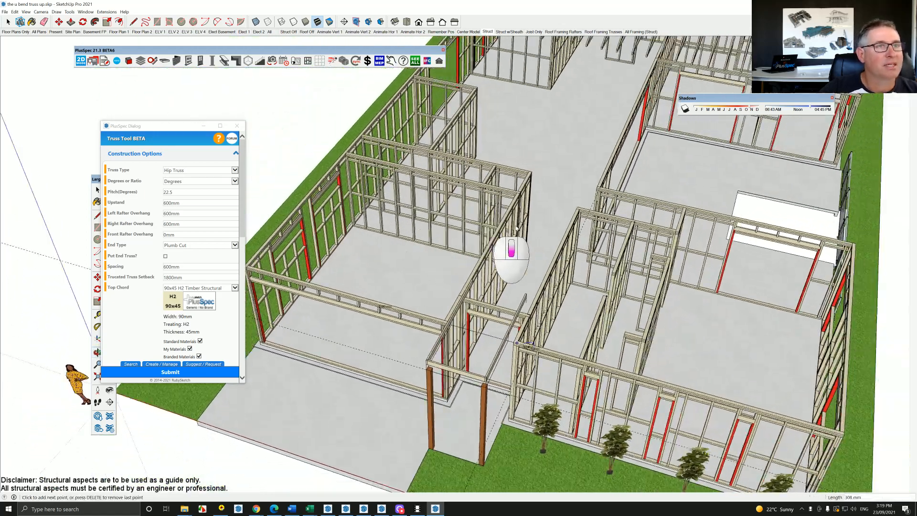
scroll(549, 224, down, 3)
Include valley trusses in the truss settings
scroll(171, 270, down, 5)
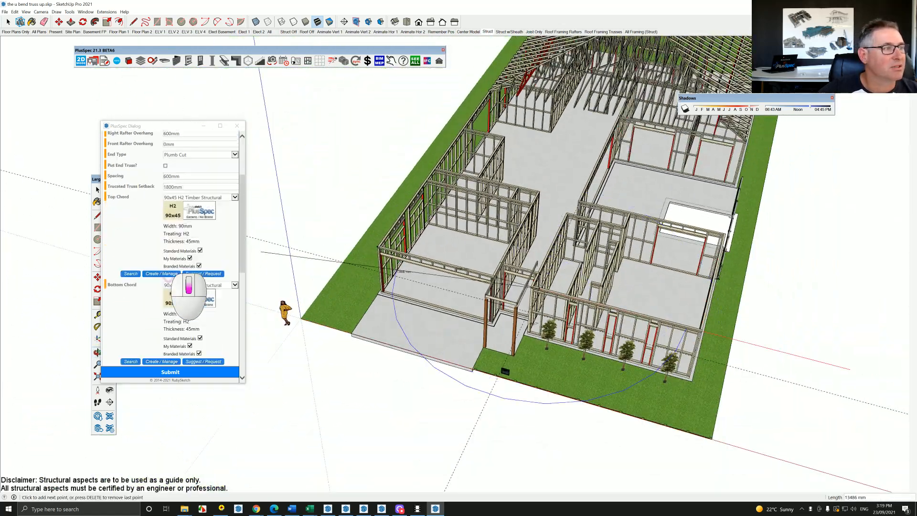
scroll(170, 271, down, 2)
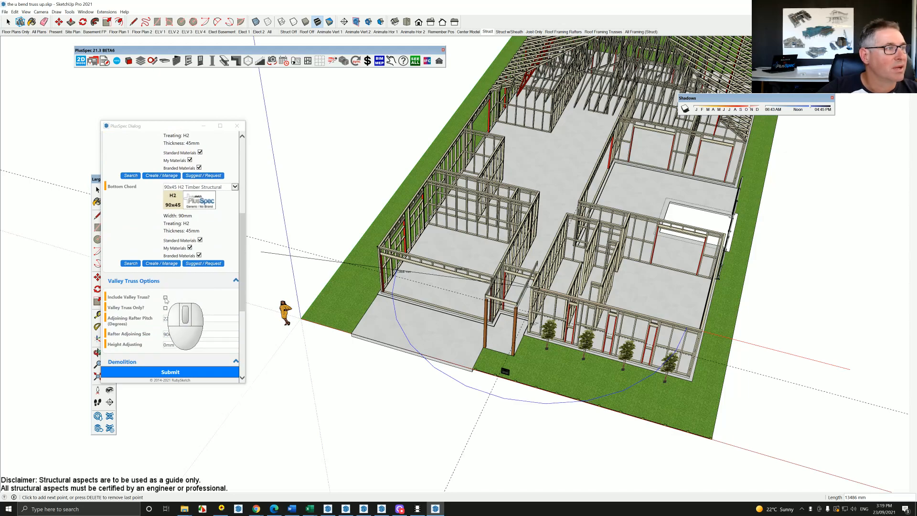
click(166, 297)
Try to generate the hip trusses by running the layout about 16000 mm back to the courtyard's inner wall corner
middle_drag(625, 254, 422, 287)
scroll(500, 300, up, 6)
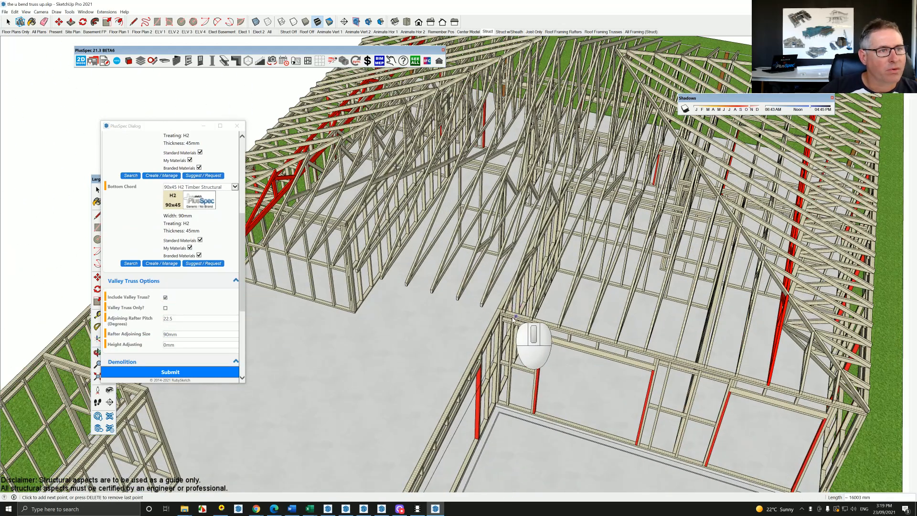
scroll(514, 319, up, 4)
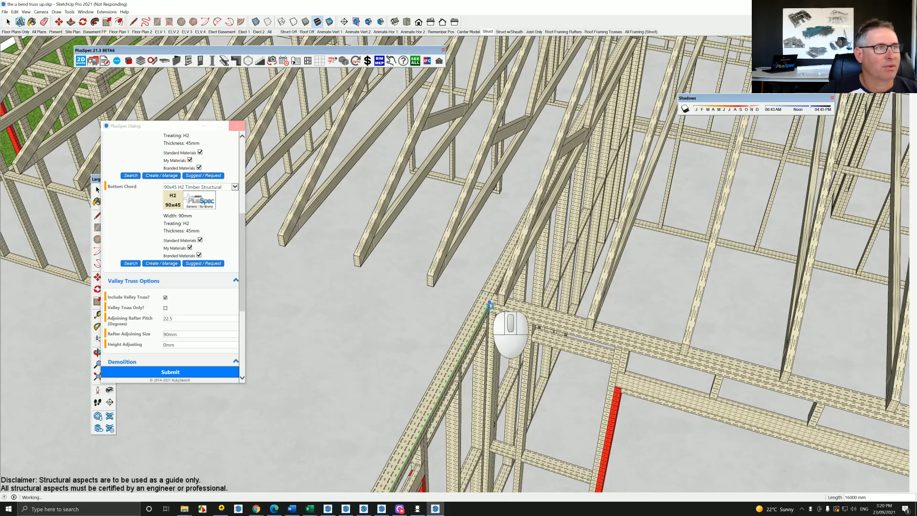
Examine the new trusses' heels and eaves above the entry, and check the upstand and overhang settings
scroll(489, 308, down, 5)
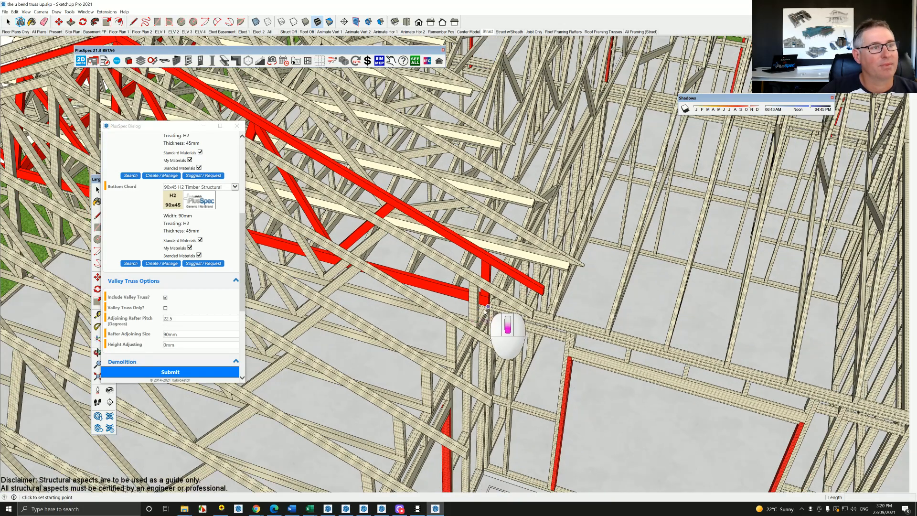
middle_drag(477, 301, 681, 139)
middle_drag(568, 268, 594, 195)
scroll(597, 262, up, 2)
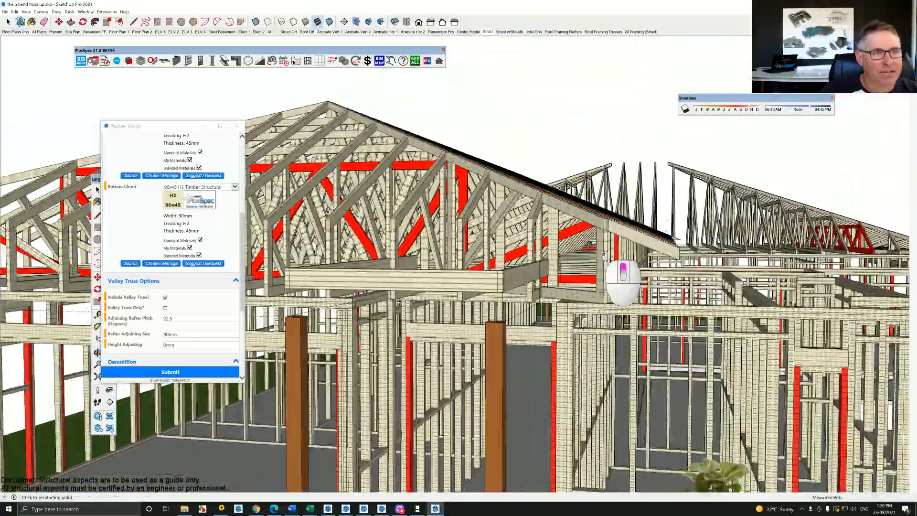
middle_drag(597, 262, 566, 229)
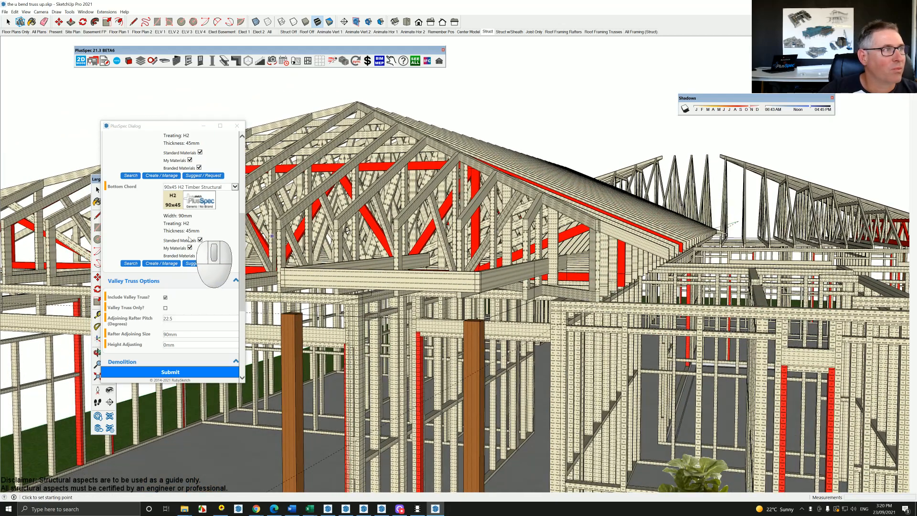
scroll(193, 237, up, 5)
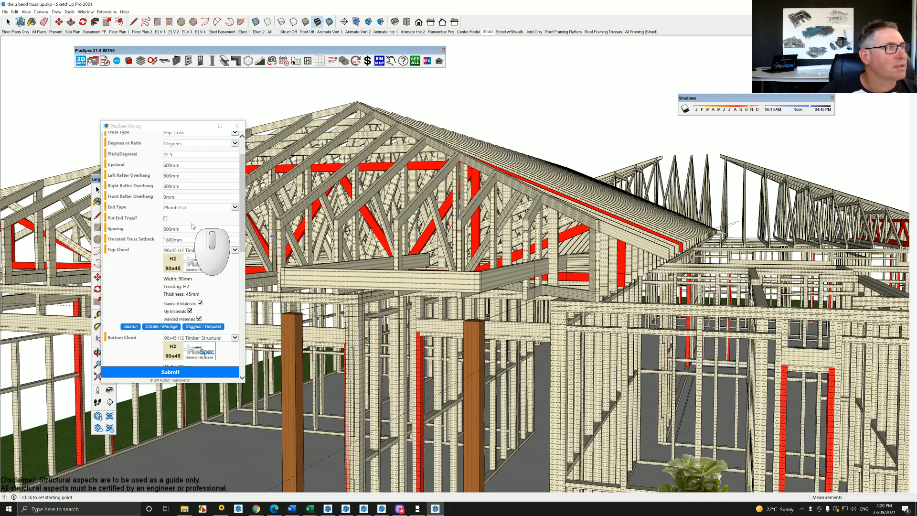
scroll(193, 226, up, 2)
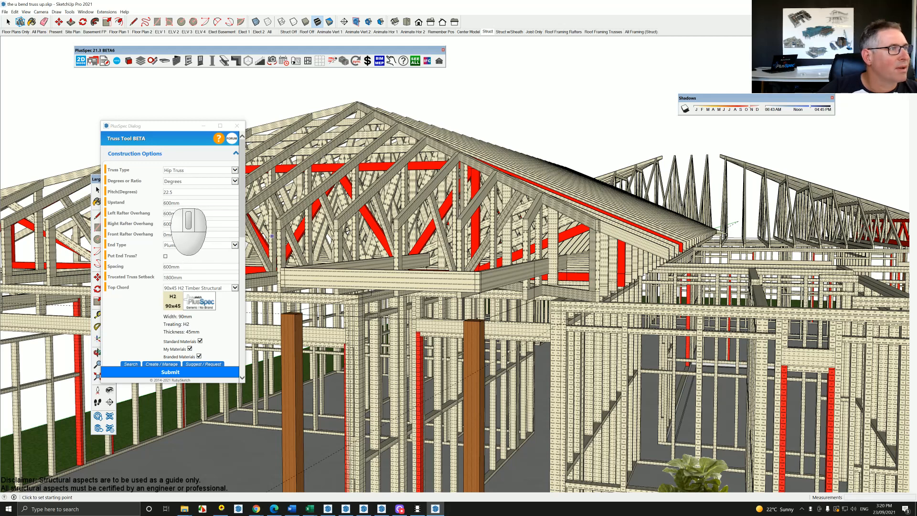
Delete the new hip truss set over the front part of the house
key(space)
click(418, 140)
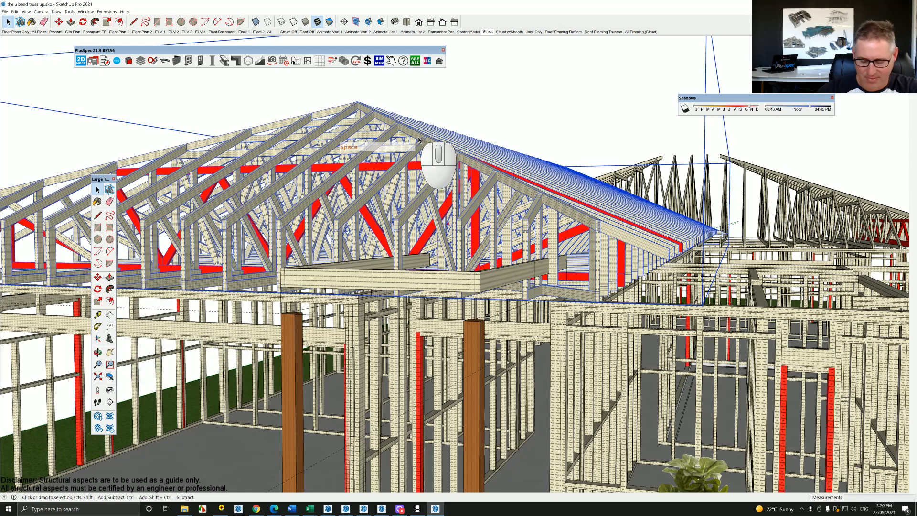
key(Delete)
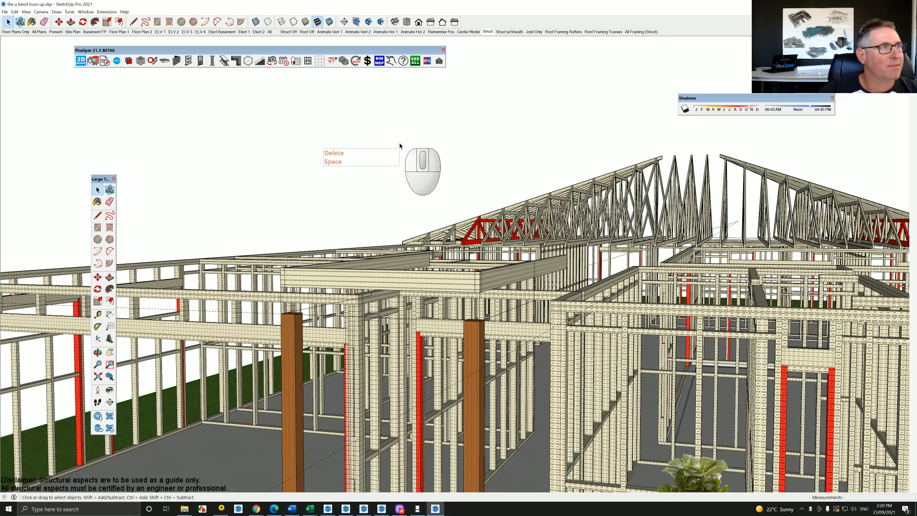
middle_drag(404, 189, 403, 191)
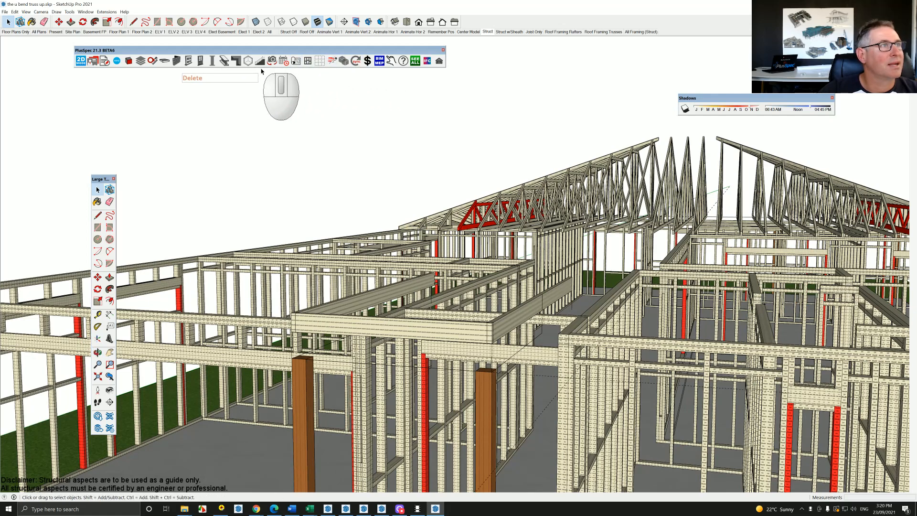
Set up a new hip truss layout with a 600 mm front rafter overhang and an upstand of 0
click(236, 60)
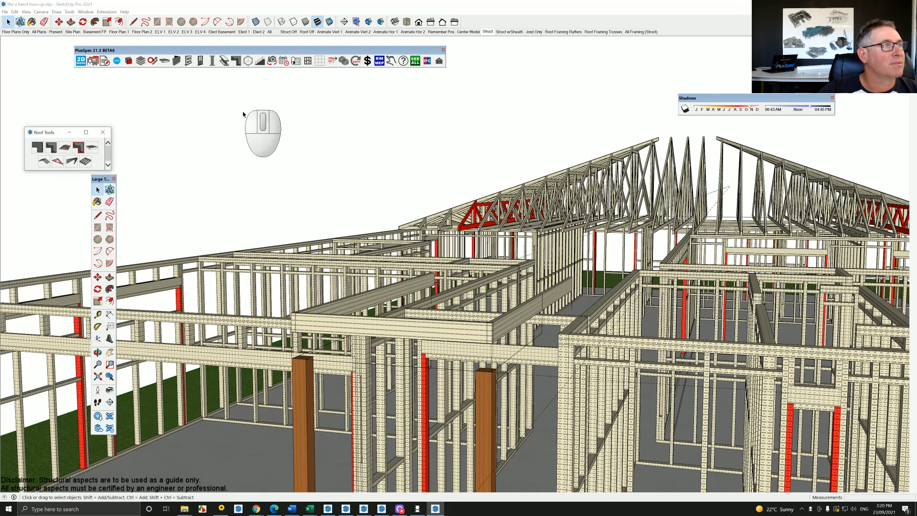
click(56, 162)
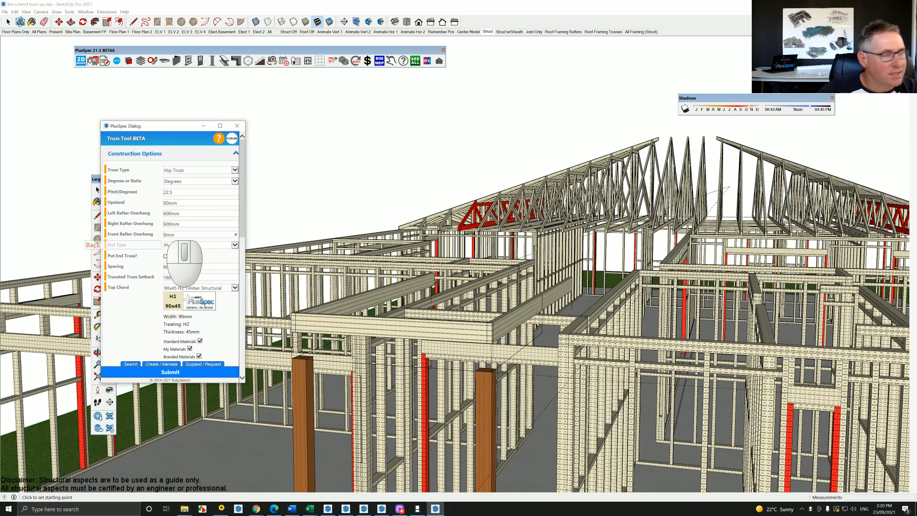
text(60)
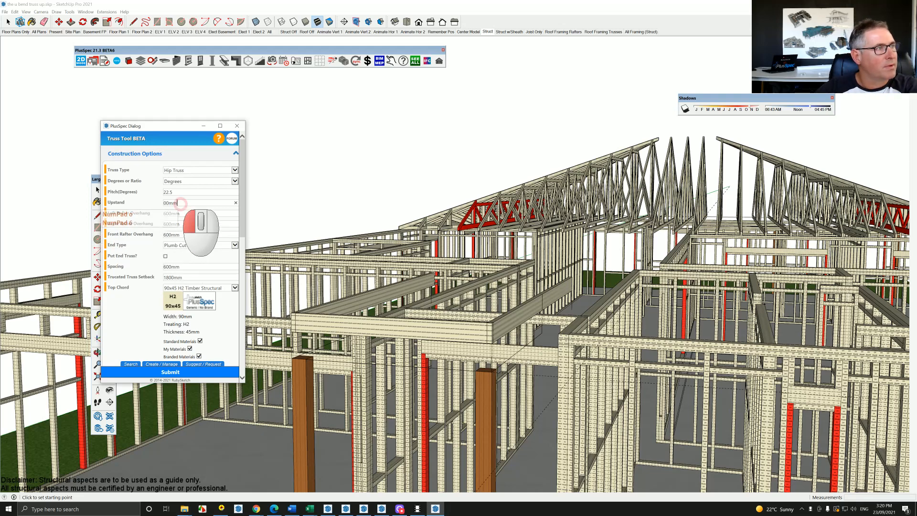
drag(180, 204, 159, 209)
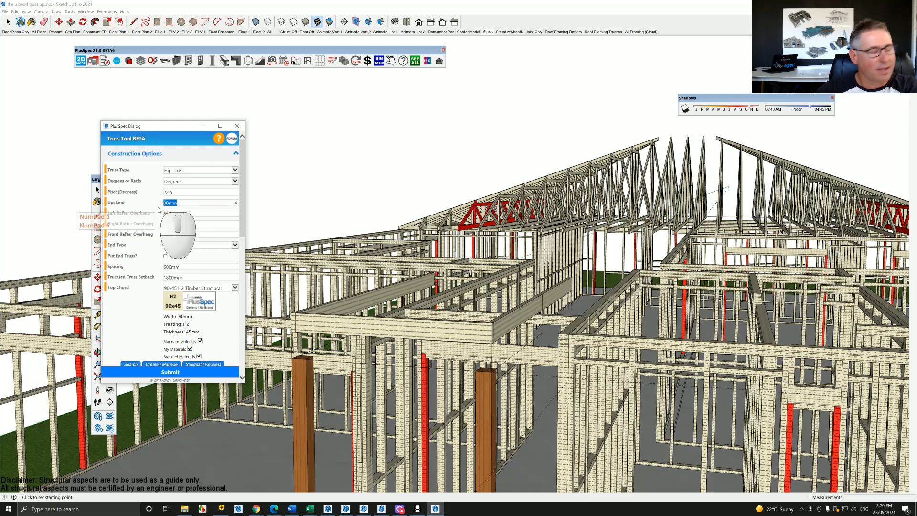
key(BackSpace)
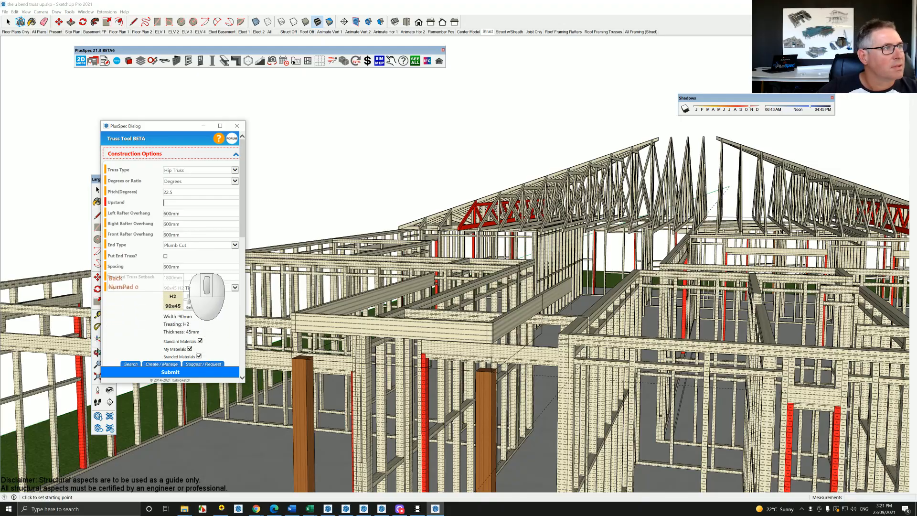
text(0)
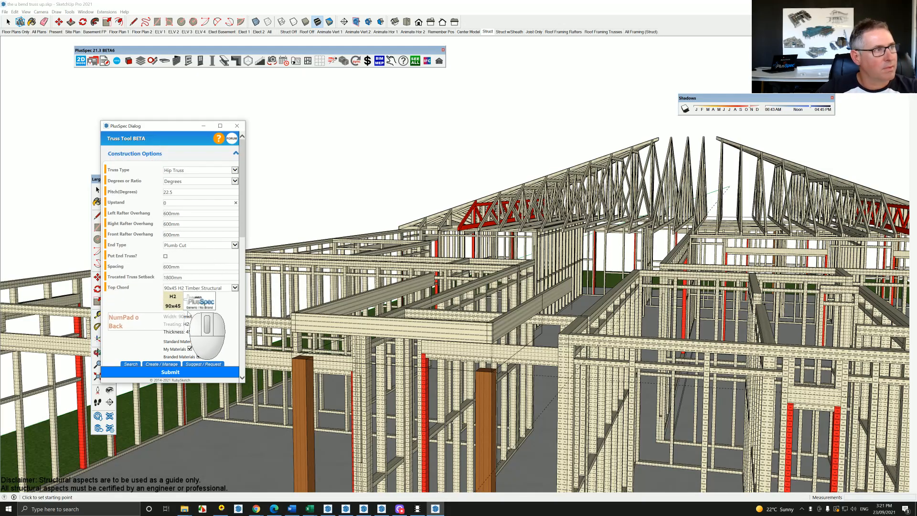
Generate the hip trusses from the garage's outer front corner, across to the entry guide and about 16000 mm back to the courtyard's inner corner
middle_drag(411, 329, 750, 378)
click(284, 301)
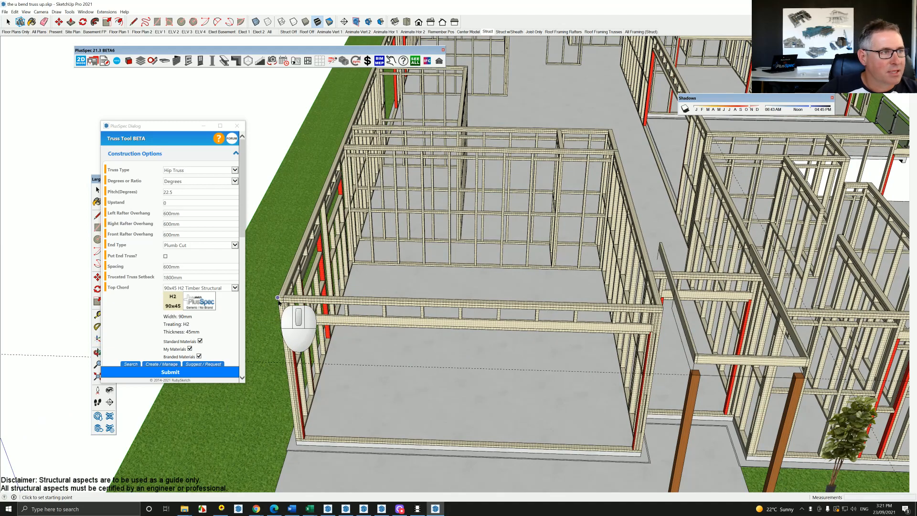
scroll(415, 309, down, 5)
middle_drag(591, 323, 571, 348)
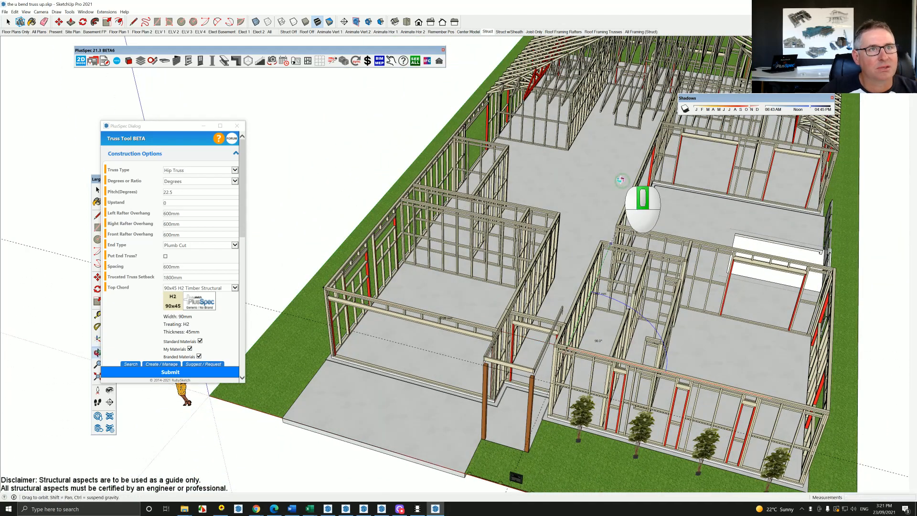
middle_drag(619, 172, 137, 274)
scroll(137, 273, down, 5)
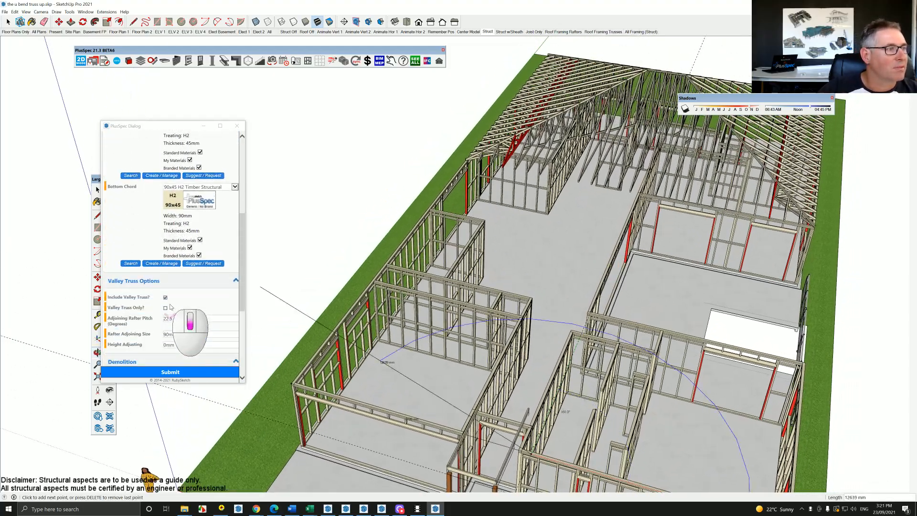
middle_drag(507, 219, 383, 300)
scroll(666, 247, up, 5)
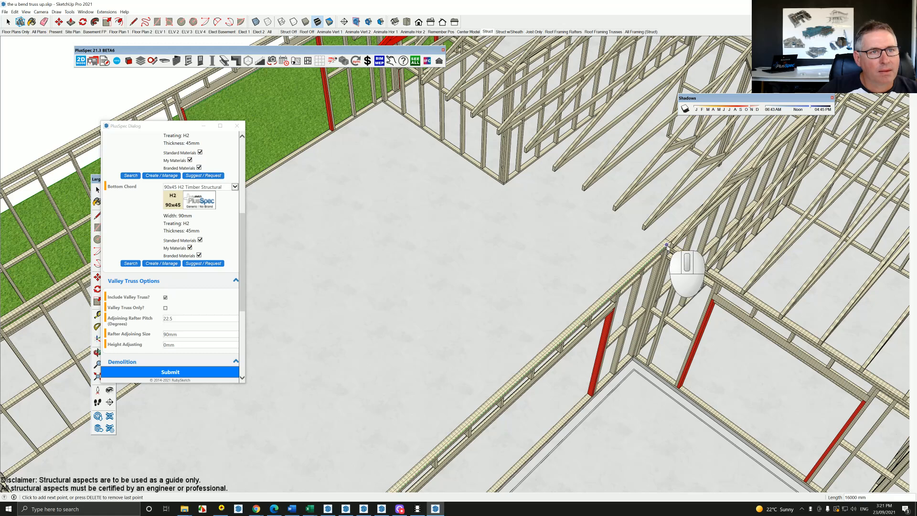
click(667, 246)
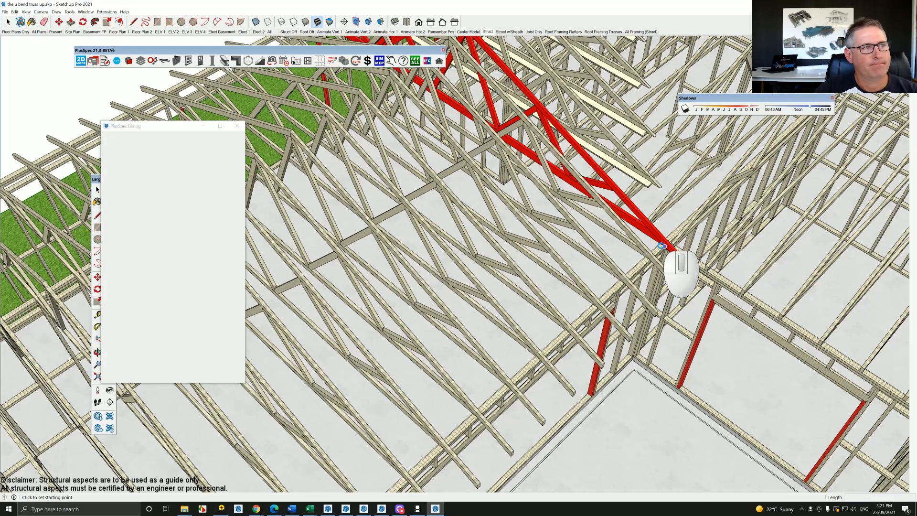
Generate hip trusses with valley trusses over the front wing beside the courtyard, from its end wall about 7402 mm back to the main roof
mouse_move(661, 246)
middle_down()
mouse_move(583, 225)
mouse_move(609, 266)
mouse_move(604, 276)
middle_up()
scroll(608, 276, up, 5)
scroll(512, 262, down, 10)
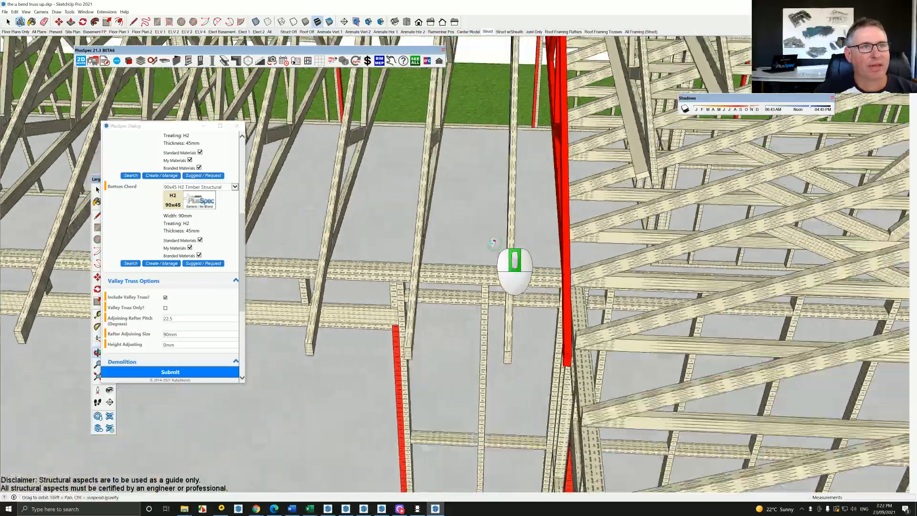
scroll(495, 234, down, 8)
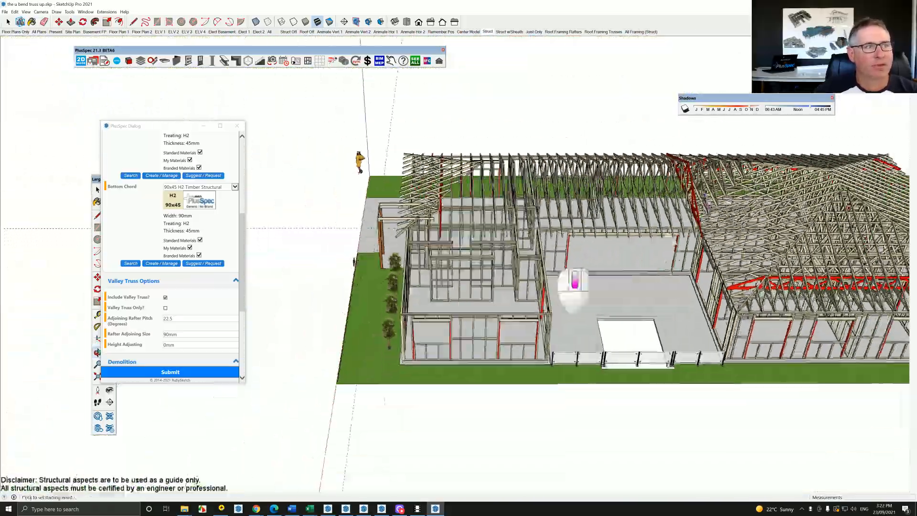
mouse_move(555, 257)
middle_down()
mouse_move(566, 303)
mouse_move(615, 340)
middle_up()
scroll(592, 294, up, 6)
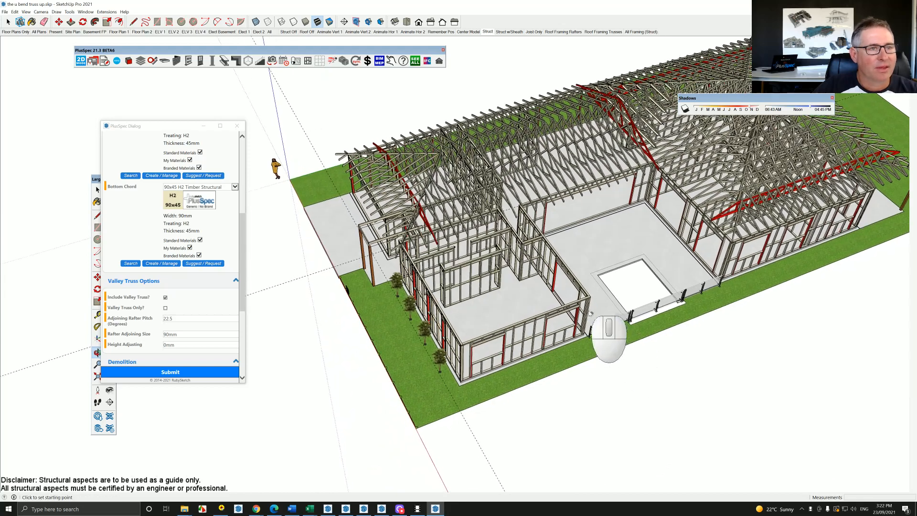
scroll(592, 290, down, 4)
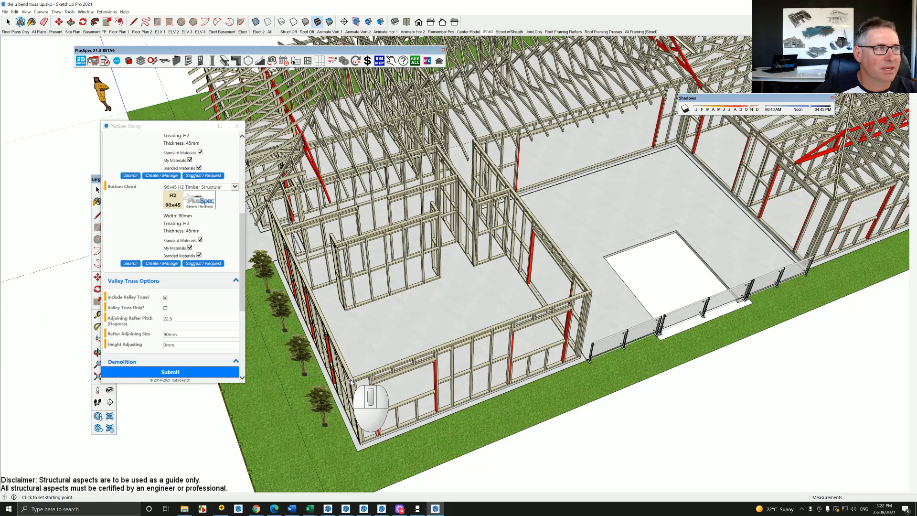
click(351, 382)
middle_drag(389, 367, 420, 348)
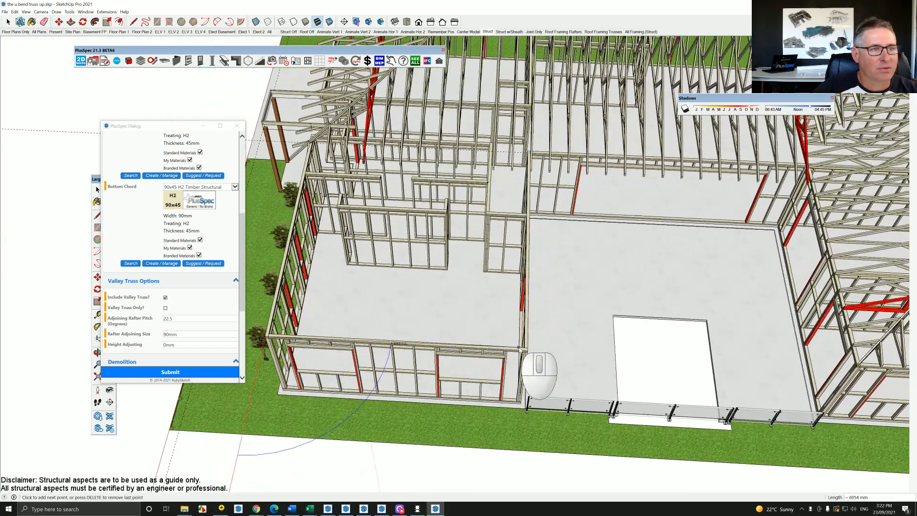
middle_drag(522, 330, 537, 188)
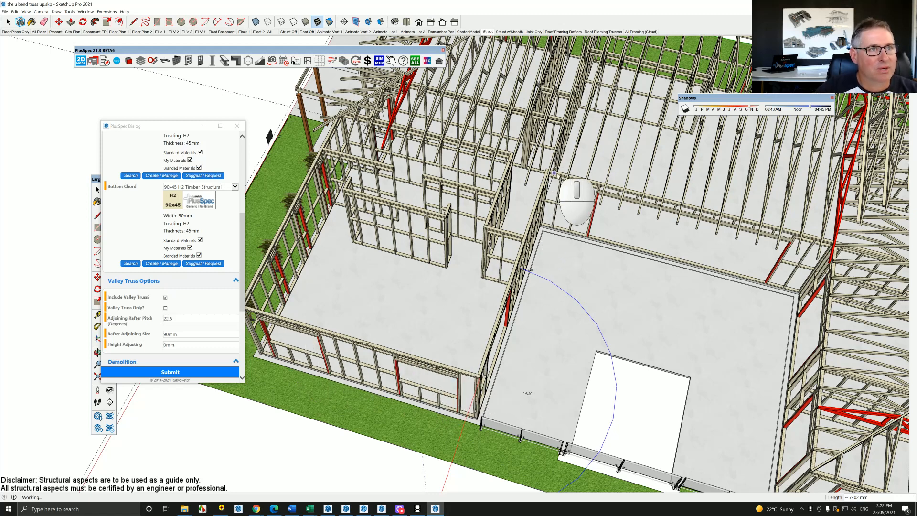
middle_drag(556, 176, 410, 283)
scroll(410, 282, up, 6)
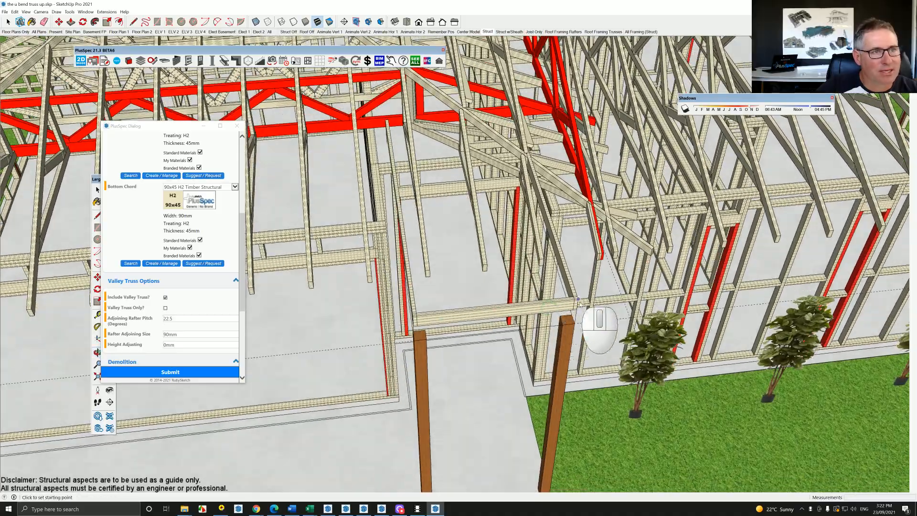
Generate hip trusses with valley trusses over the entry porch, from its front beam back to the main roof, and close the truss settings
click(577, 299)
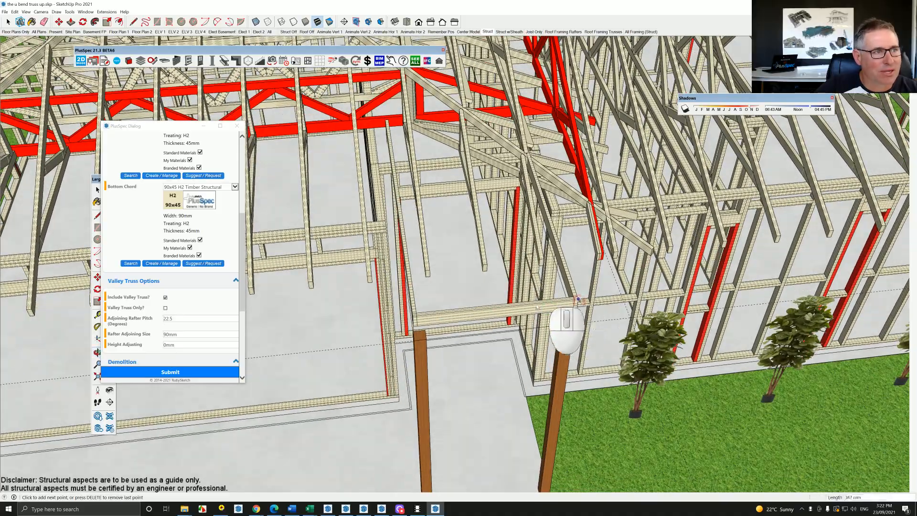
middle_drag(412, 310, 564, 239)
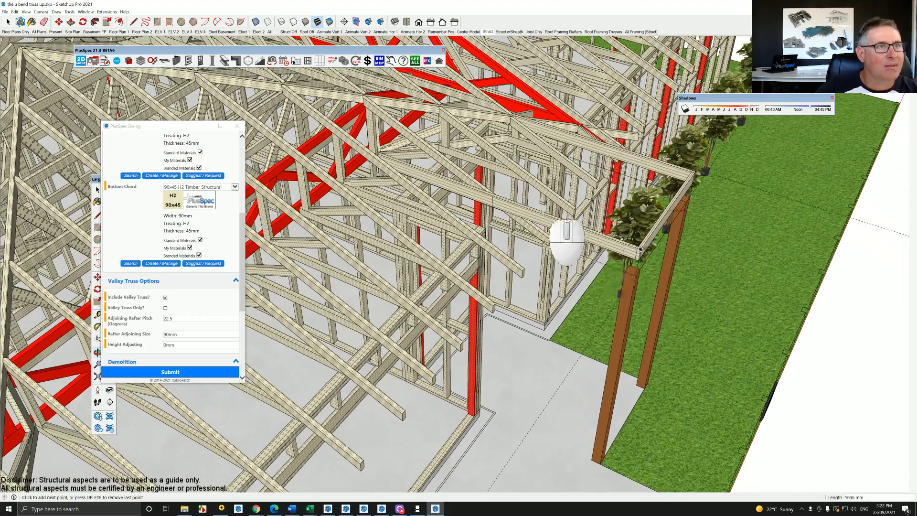
scroll(504, 195, up, 2)
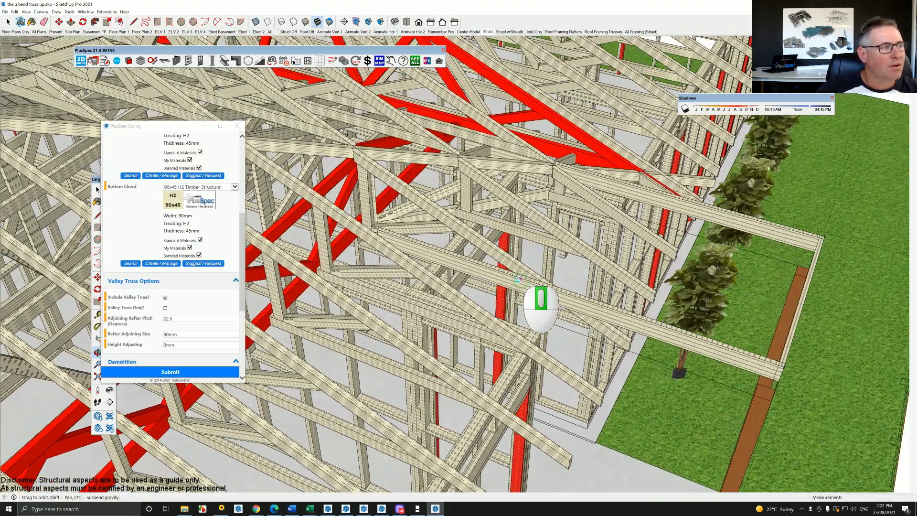
middle_drag(518, 280, 524, 281)
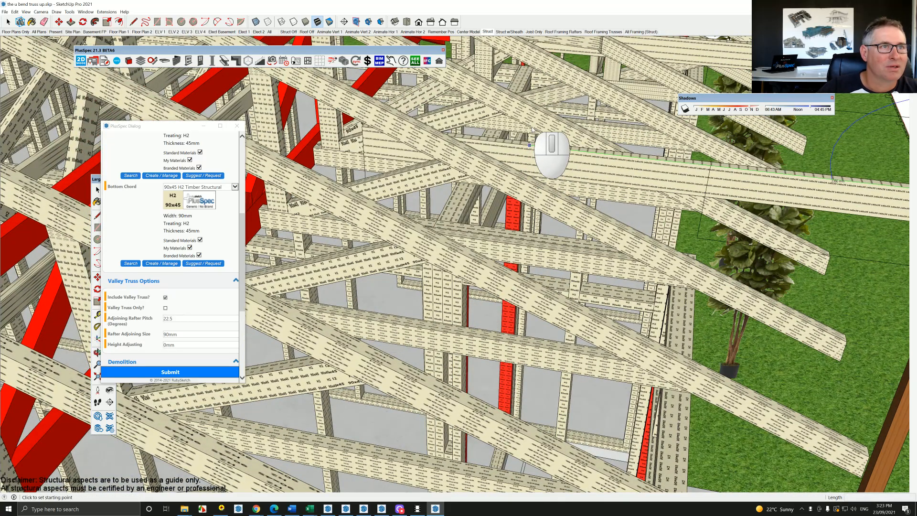
middle_drag(532, 129, 296, 167)
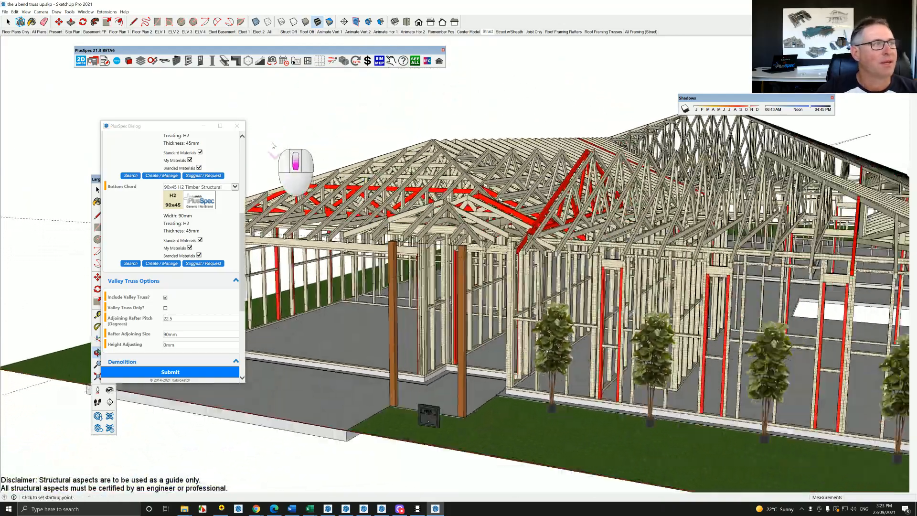
click(239, 127)
Show the complete house and examine the underside of the entry gable roof beside the front door
click(269, 32)
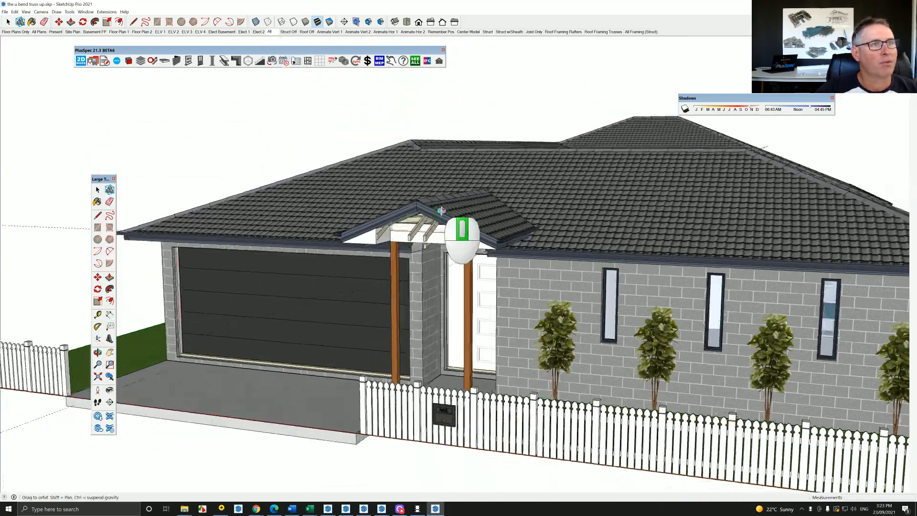
middle_drag(440, 210, 590, 206)
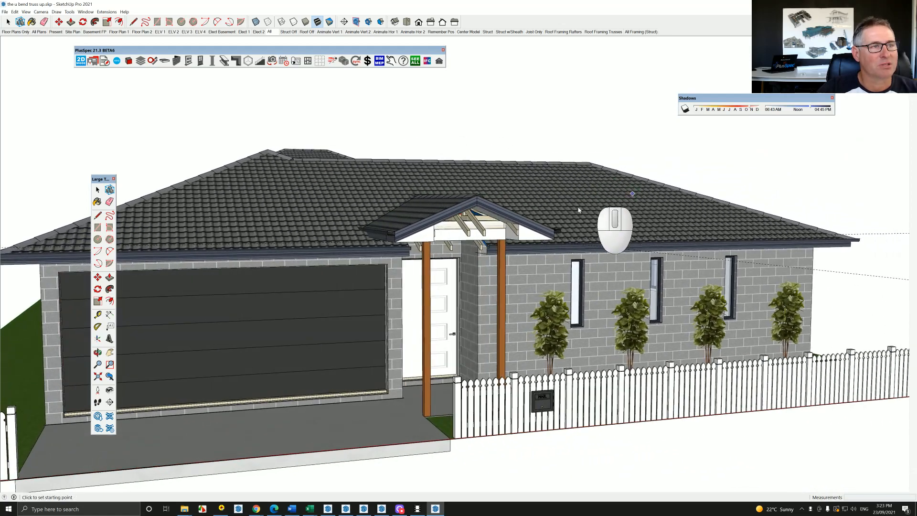
scroll(418, 221, up, 3)
middle_drag(417, 221, 550, 187)
scroll(473, 224, up, 2)
scroll(490, 226, down, 3)
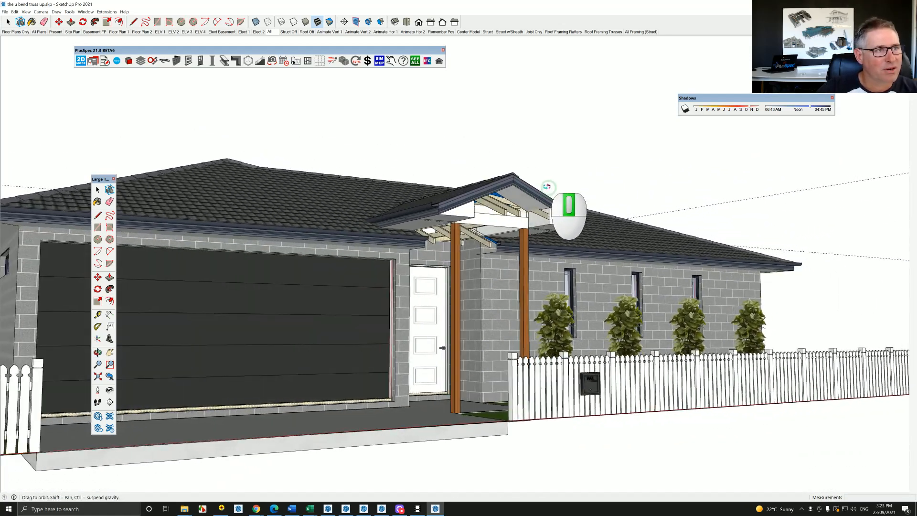
scroll(461, 233, up, 3)
scroll(461, 232, up, 5)
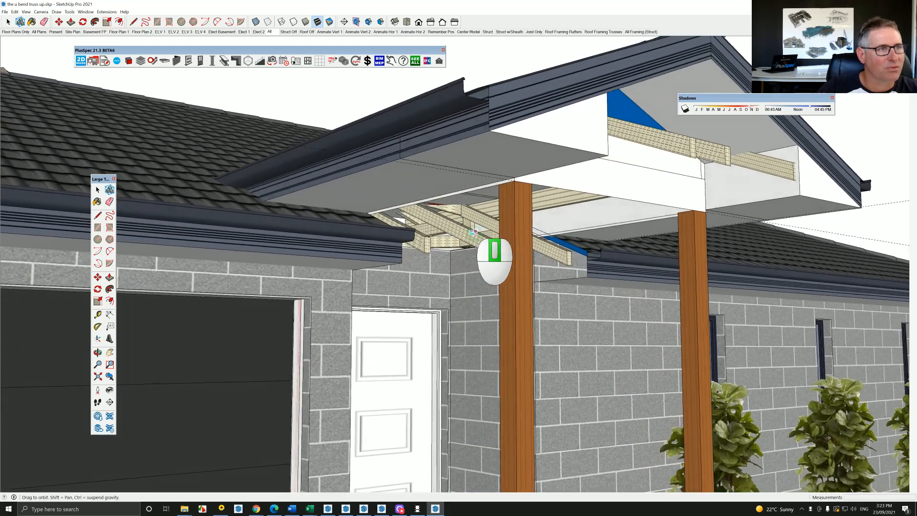
middle_drag(482, 234, 484, 236)
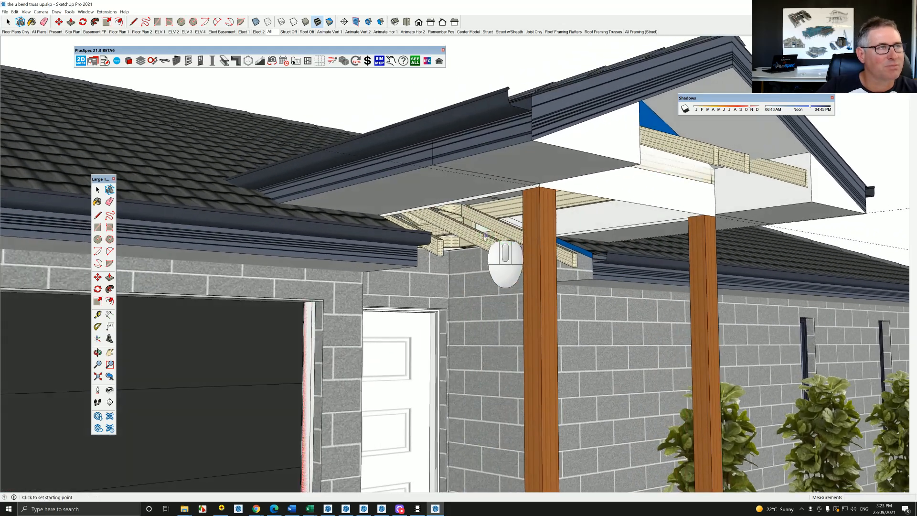
Show the structural framing and use the Interact tool to cut off the main roof truss tails beneath the entry roof
click(487, 32)
middle_drag(474, 239, 485, 260)
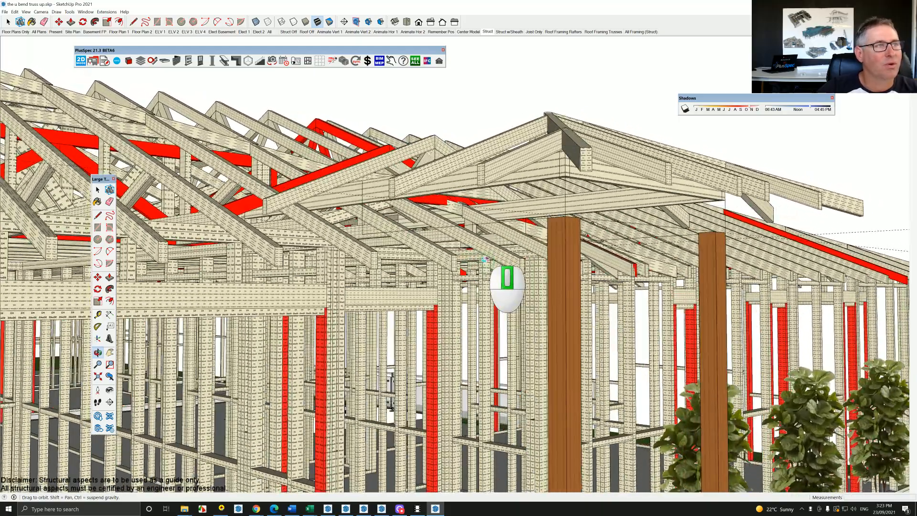
click(390, 61)
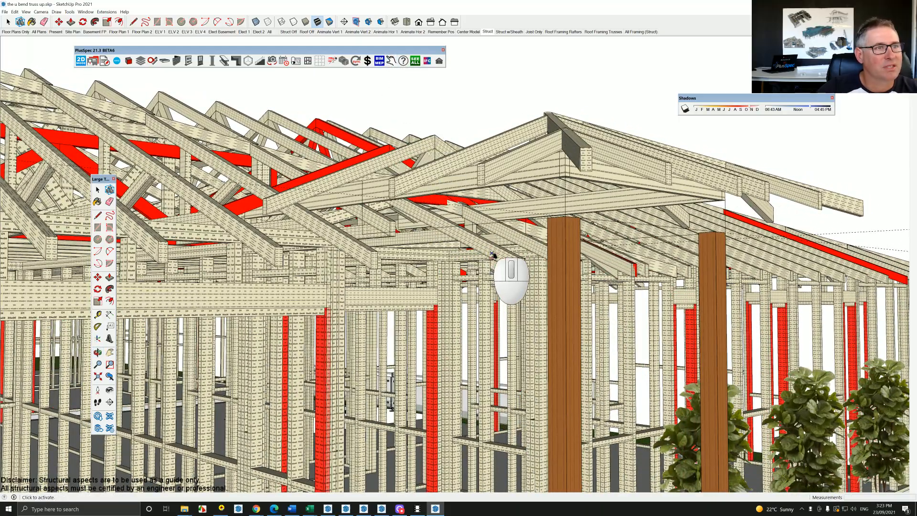
click(521, 240)
Cut off the surplus truss tails at the wall corner where the entry roof meets the front wing
middle_drag(521, 259, 395, 304)
scroll(595, 285, up, 3)
scroll(597, 284, up, 3)
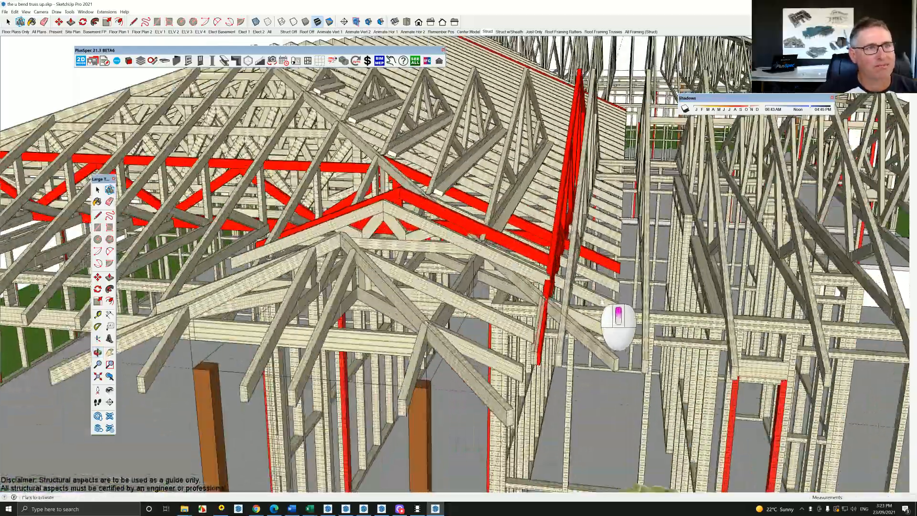
middle_drag(591, 297, 497, 323)
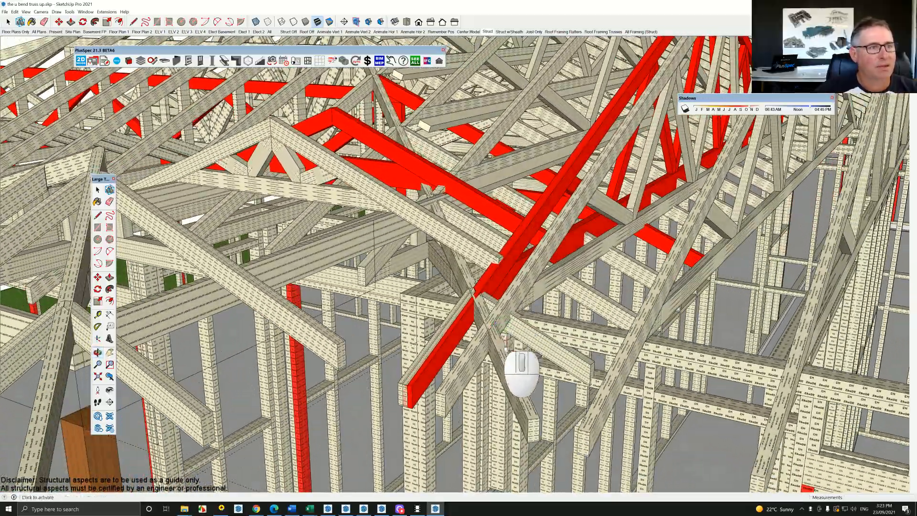
scroll(462, 314, up, 2)
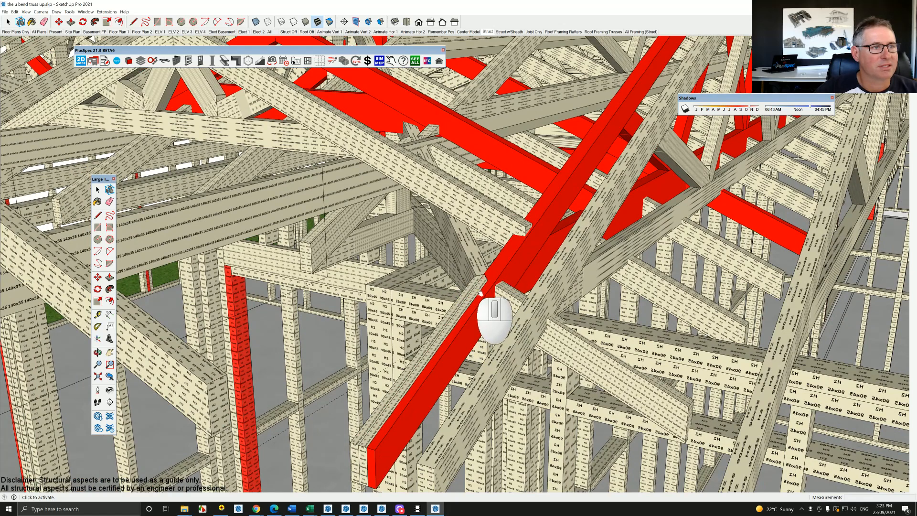
scroll(484, 314, up, 1)
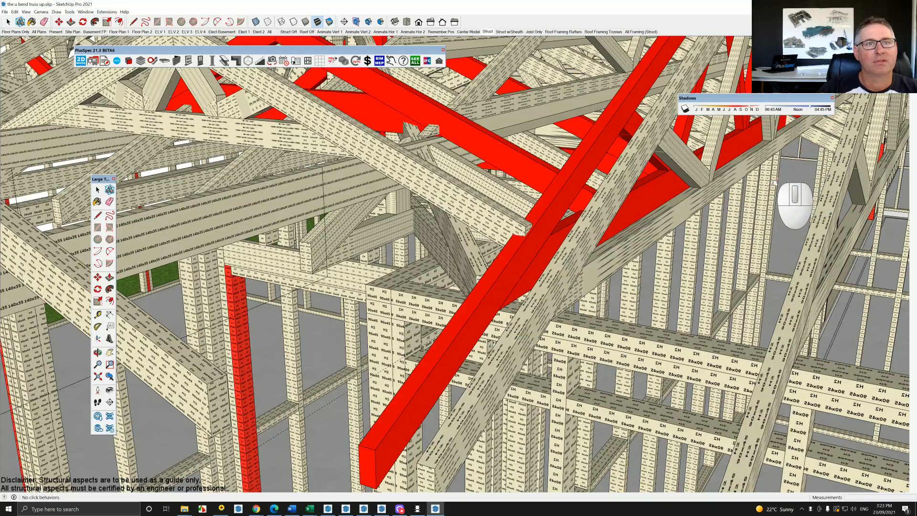
Cut off the main roof's truss tails that run into the roof of the front wing
middle_drag(814, 169, 592, 271)
scroll(592, 271, down, 10)
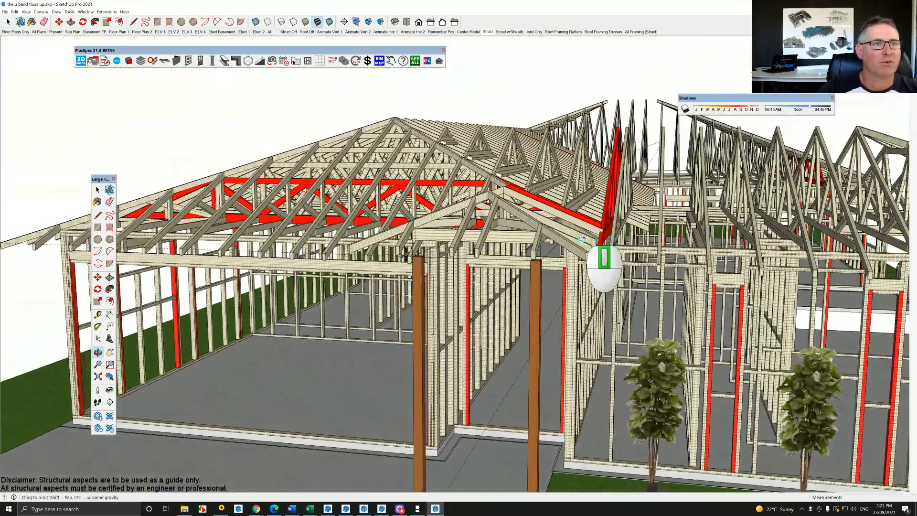
middle_drag(581, 237, 640, 224)
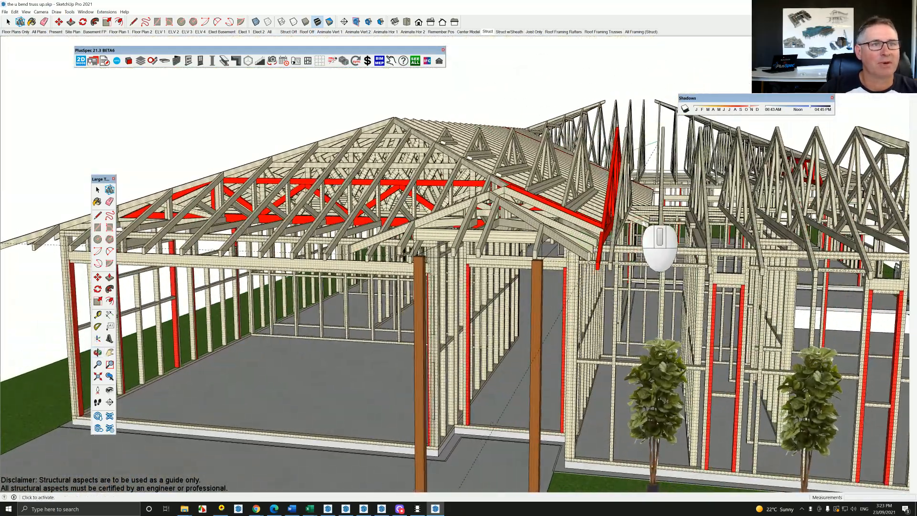
click(639, 221)
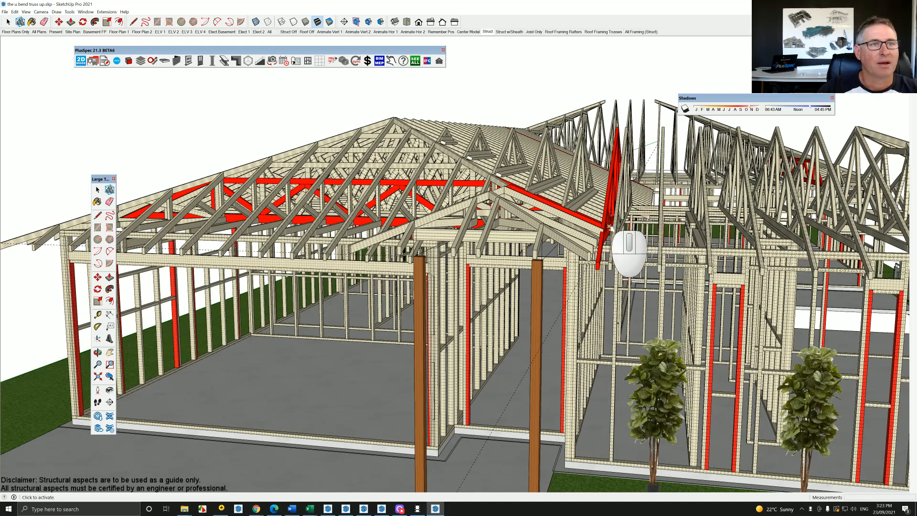
scroll(607, 225, down, 8)
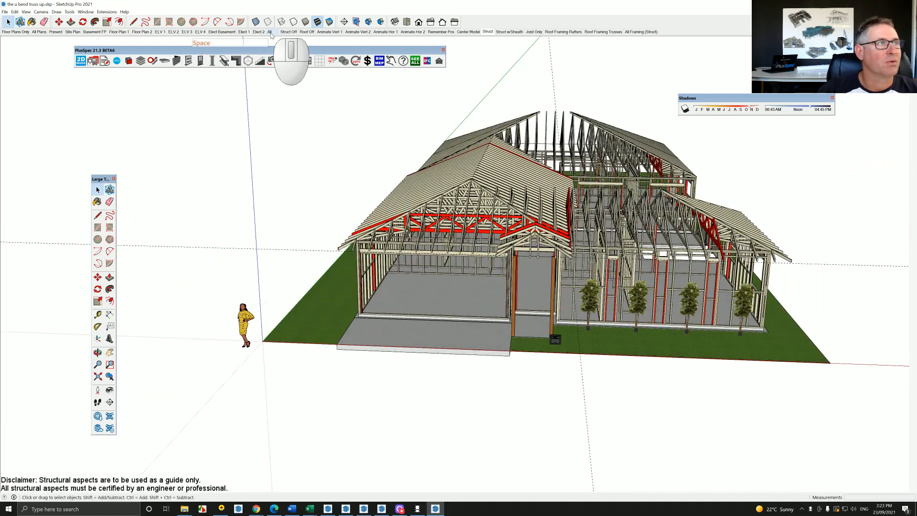
Show the complete house again and bring the tiled roof above the garage into close view
click(269, 32)
key(space)
middle_drag(482, 201, 471, 311)
scroll(413, 320, up, 5)
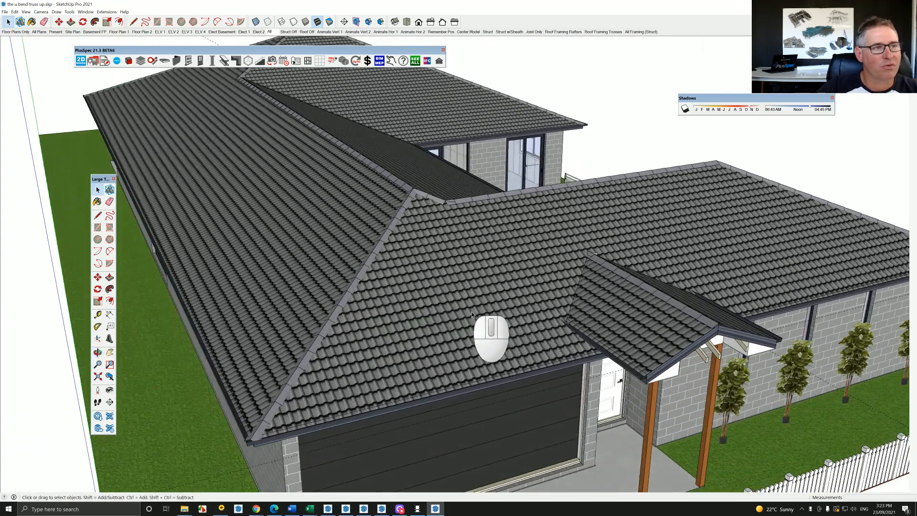
scroll(468, 368, up, 4)
scroll(469, 367, up, 3)
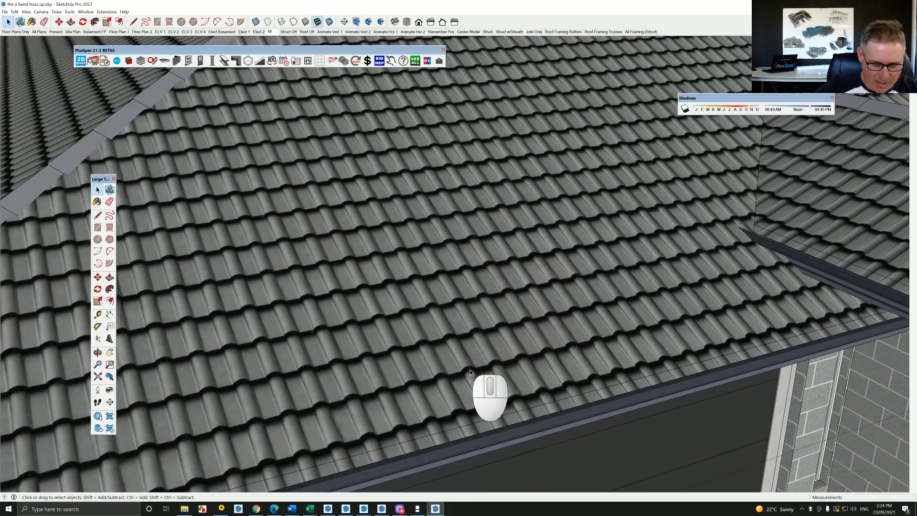
key(l)
click(466, 367)
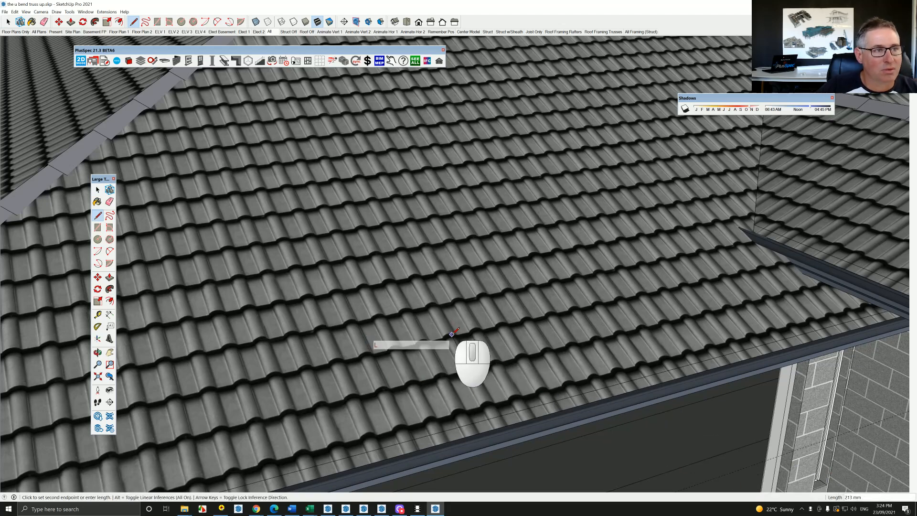
key(space)
Open the tiled roof group for editing, select its roof faces and start the roof framing Rafter Tool on them
scroll(451, 334, down, 8)
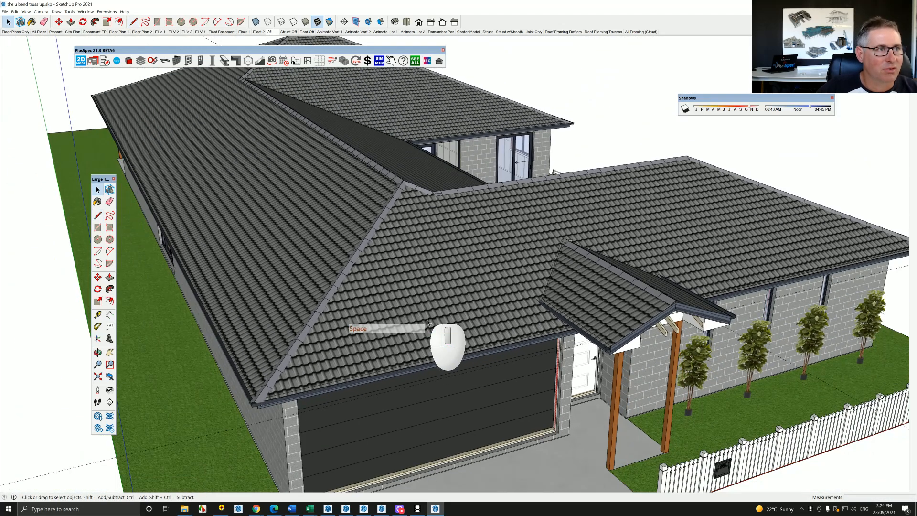
click(415, 302)
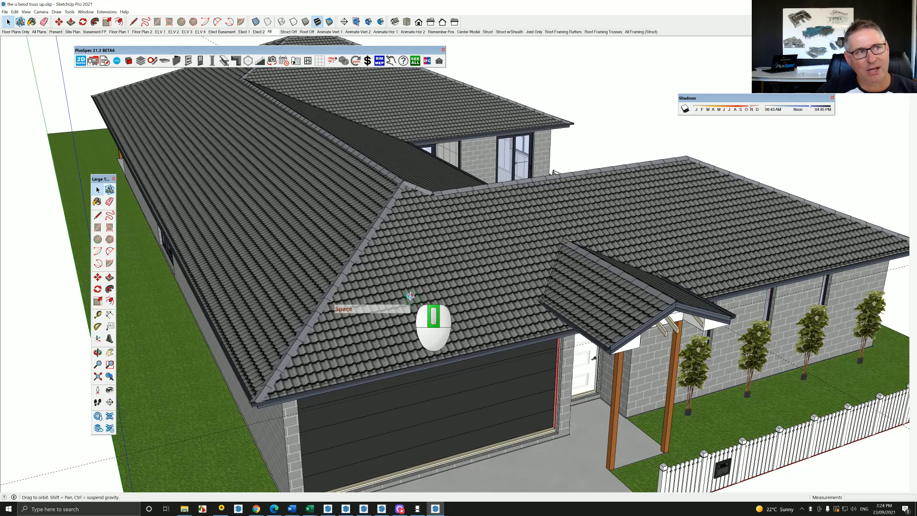
middle_drag(414, 296, 405, 273)
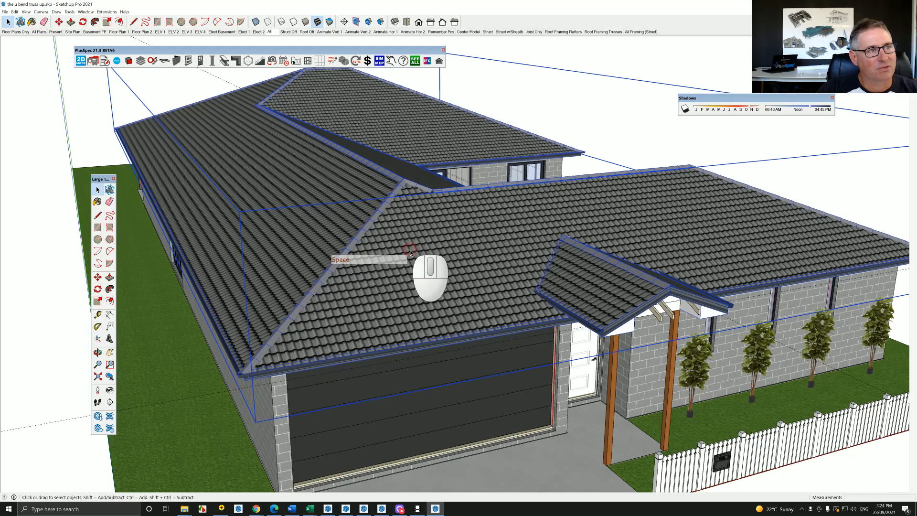
double_click(410, 252)
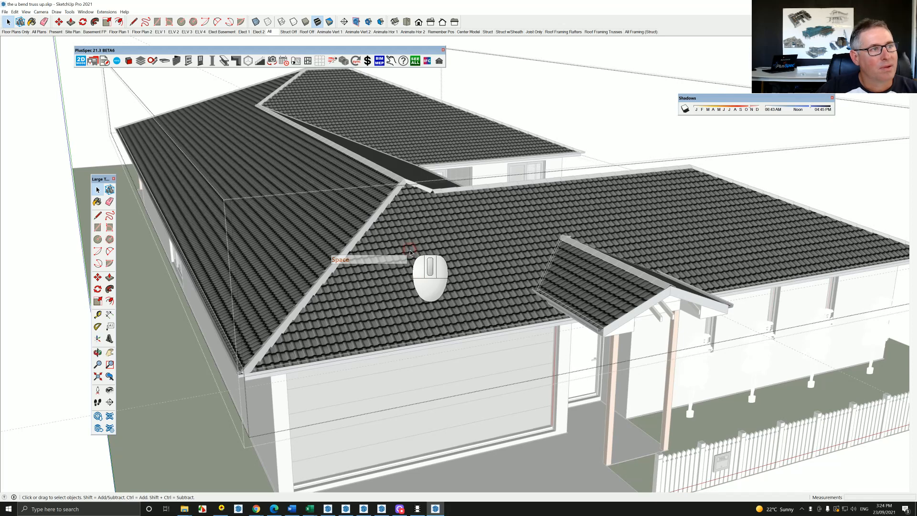
click(410, 250)
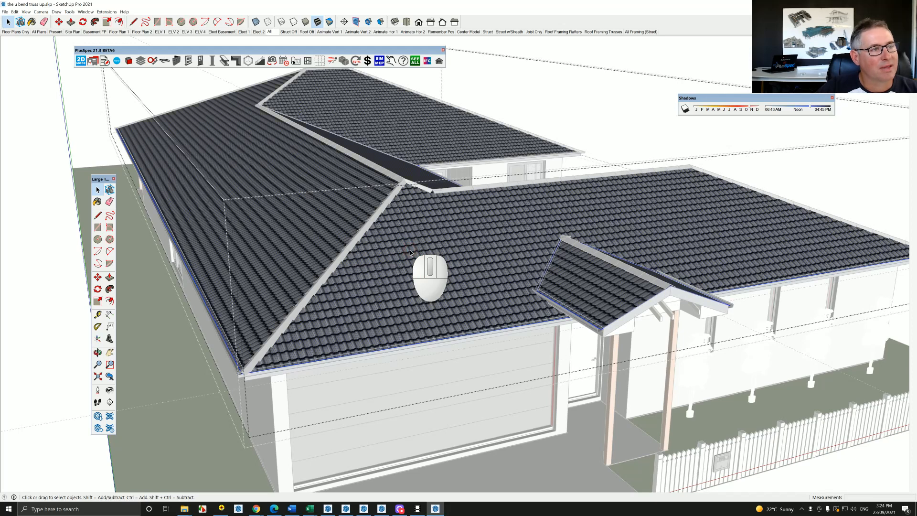
right_click(409, 250)
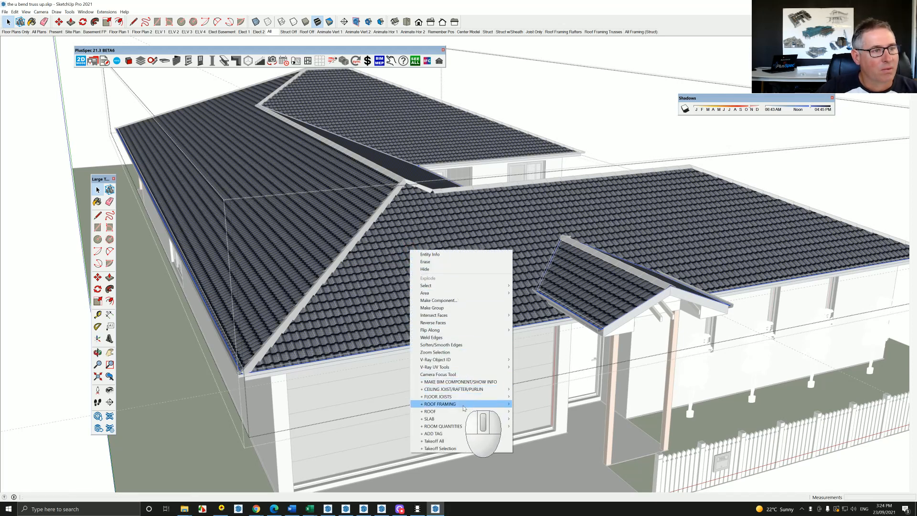
mouse_move(463, 404)
click(522, 404)
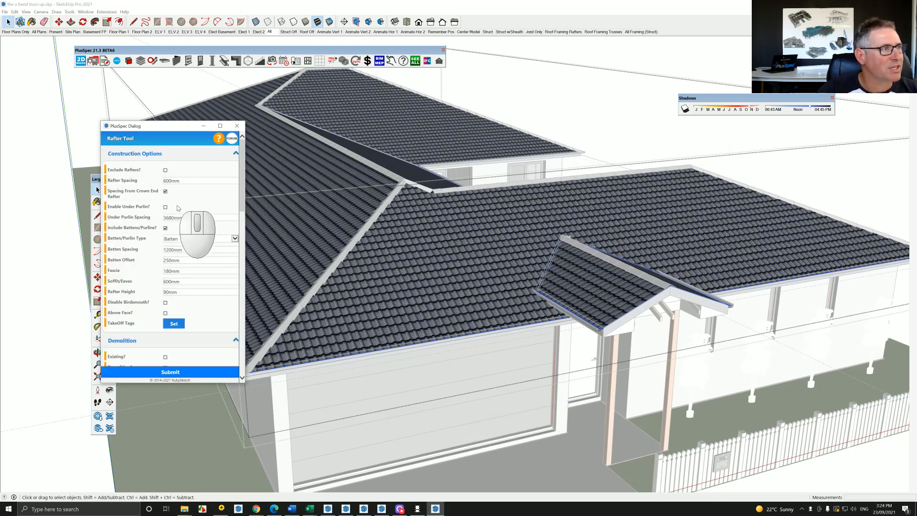
Exclude rafters and generate only 70x35 timber battens at 1200 mm spacing over the selected roof faces
click(166, 170)
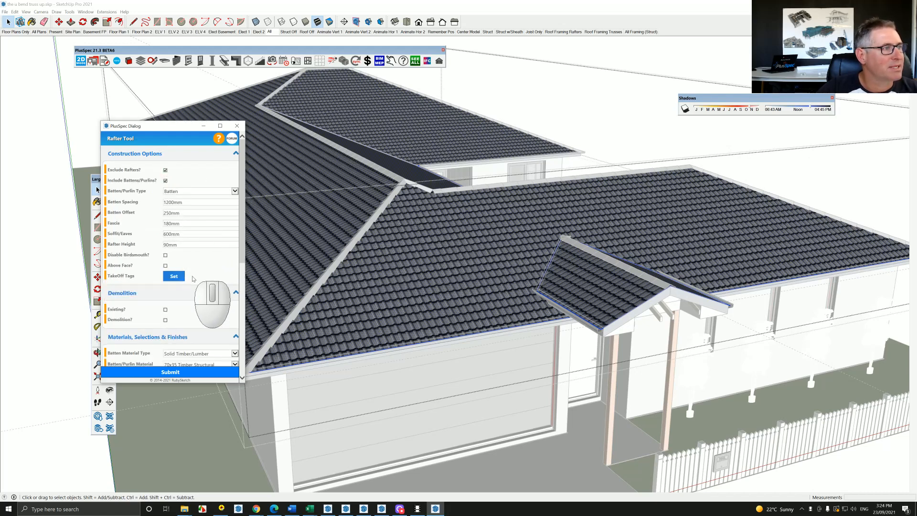
scroll(194, 319, down, 1)
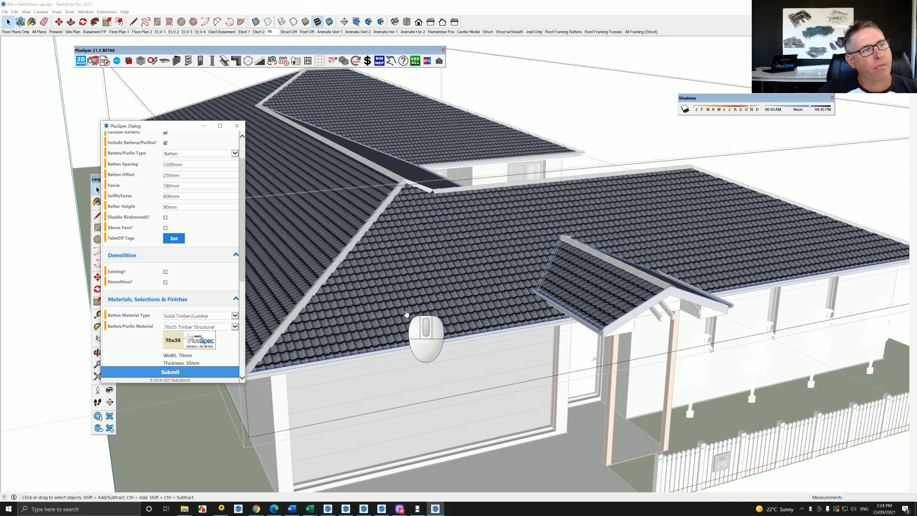
scroll(406, 313, down, 1)
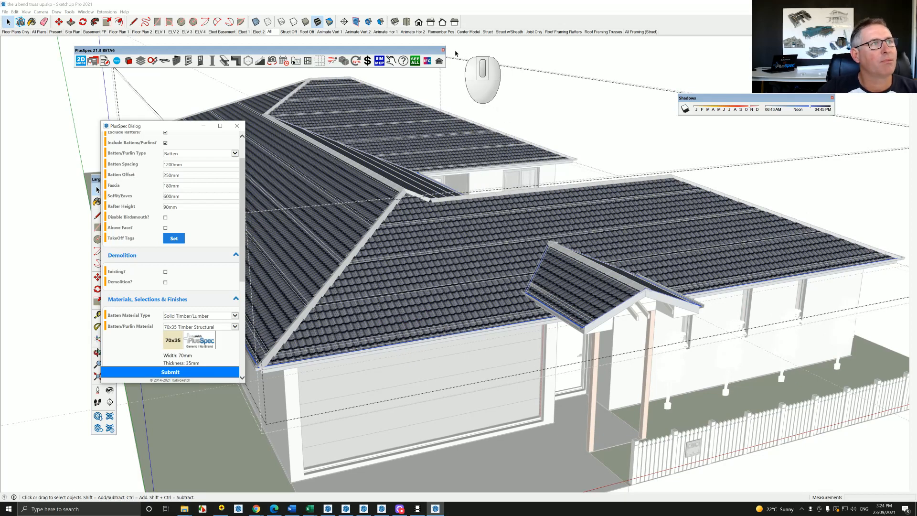
Show the structural framing, leave the roof group and examine the battens over the trusses from several sides
click(487, 32)
key(space)
key(space)
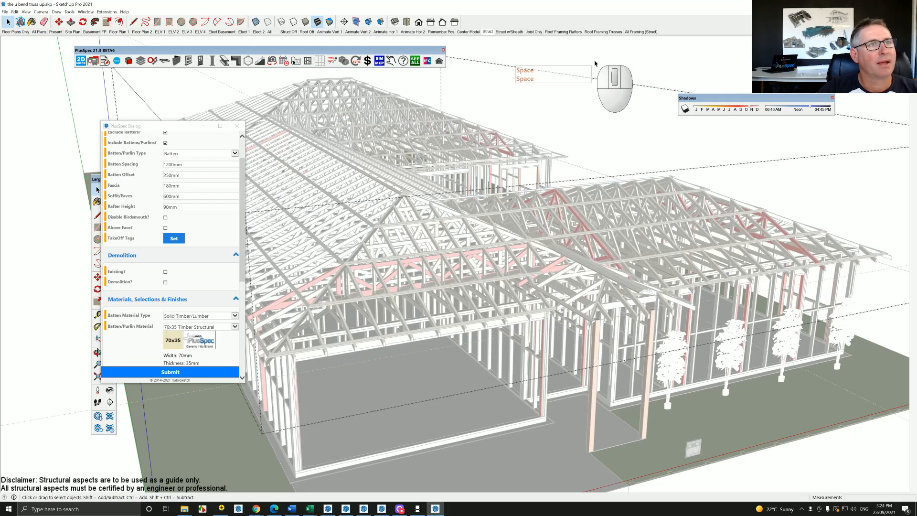
scroll(417, 241, up, 5)
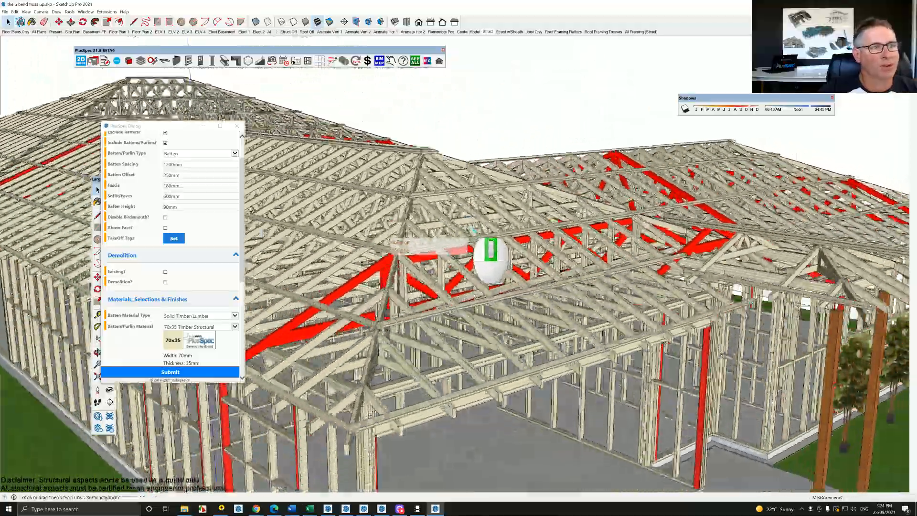
middle_drag(471, 231, 444, 286)
scroll(621, 317, down, 5)
scroll(481, 253, up, 3)
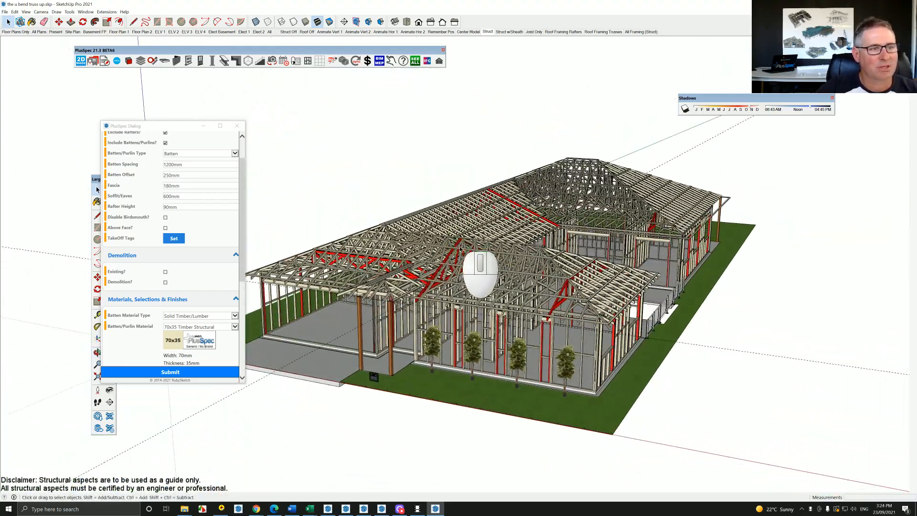